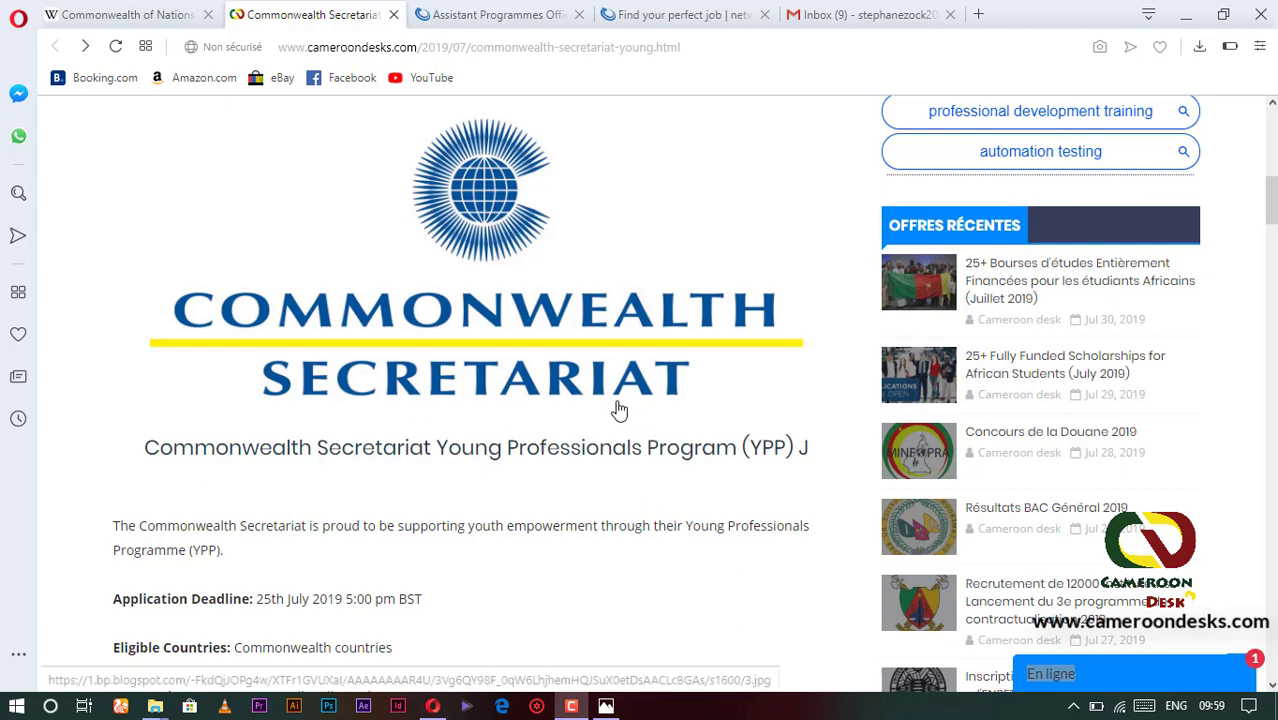
# - Enlarge the Commonwealth Secretariat logo and scroll through the current page
pyautogui.click(590, 323)
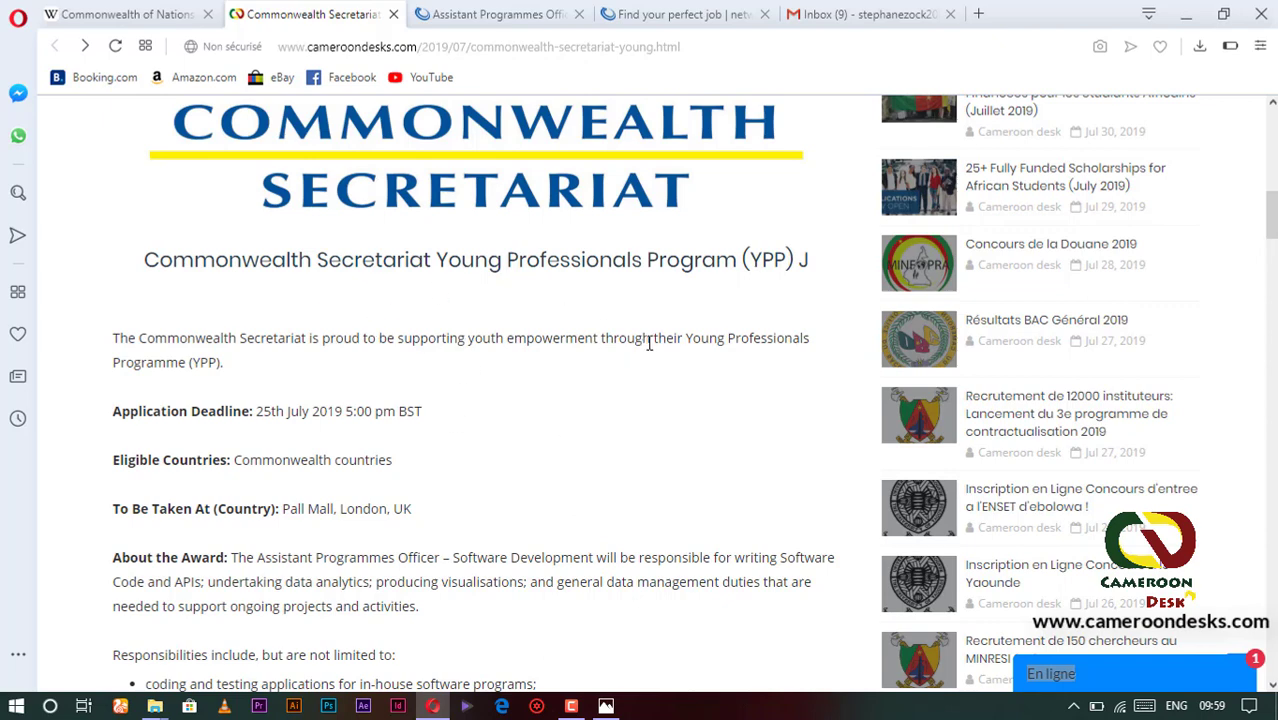
pyautogui.scroll(-2, 410, 320)
pyautogui.scroll(3, 428, 291)
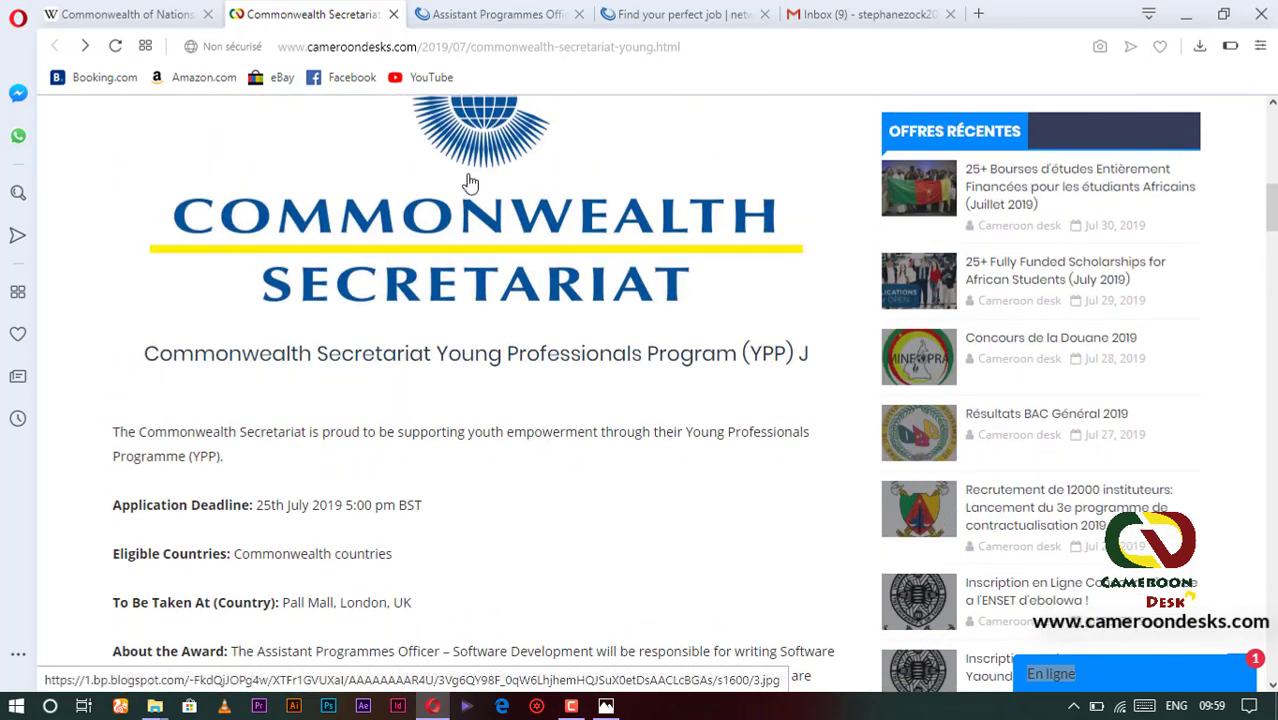
pyautogui.scroll(-3, 394, 342)
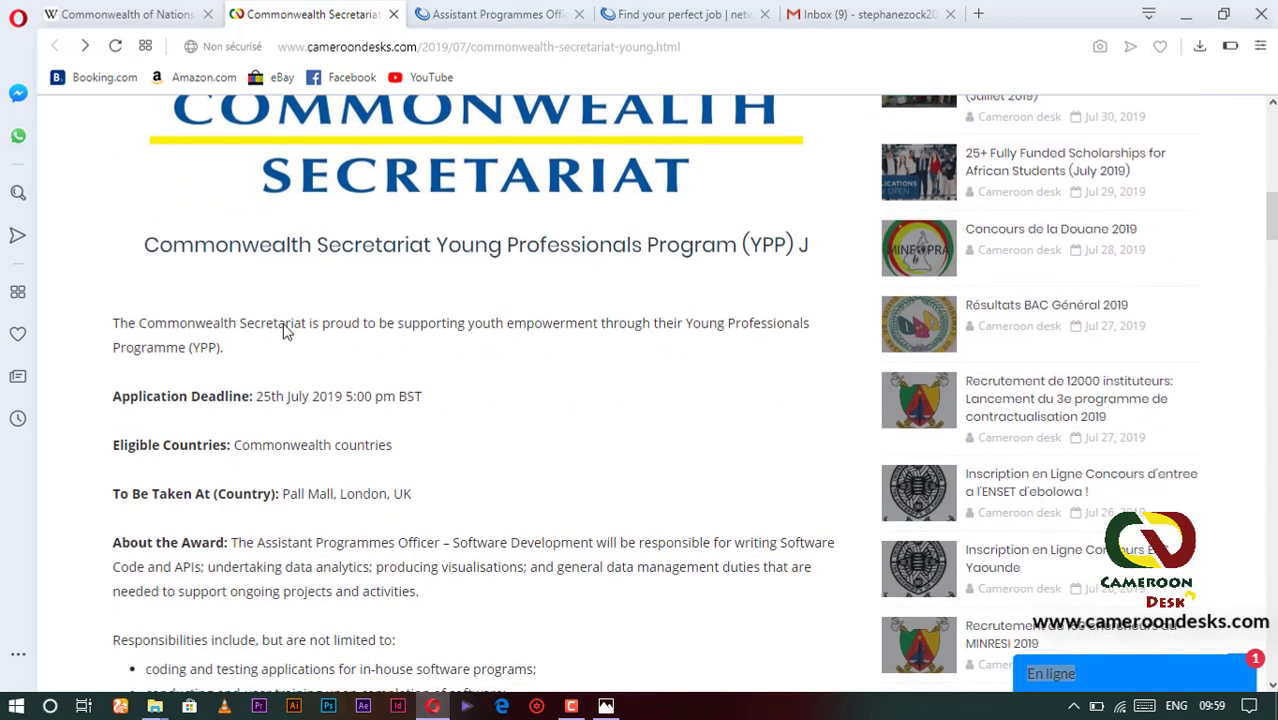
pyautogui.scroll(-2, 260, 316)
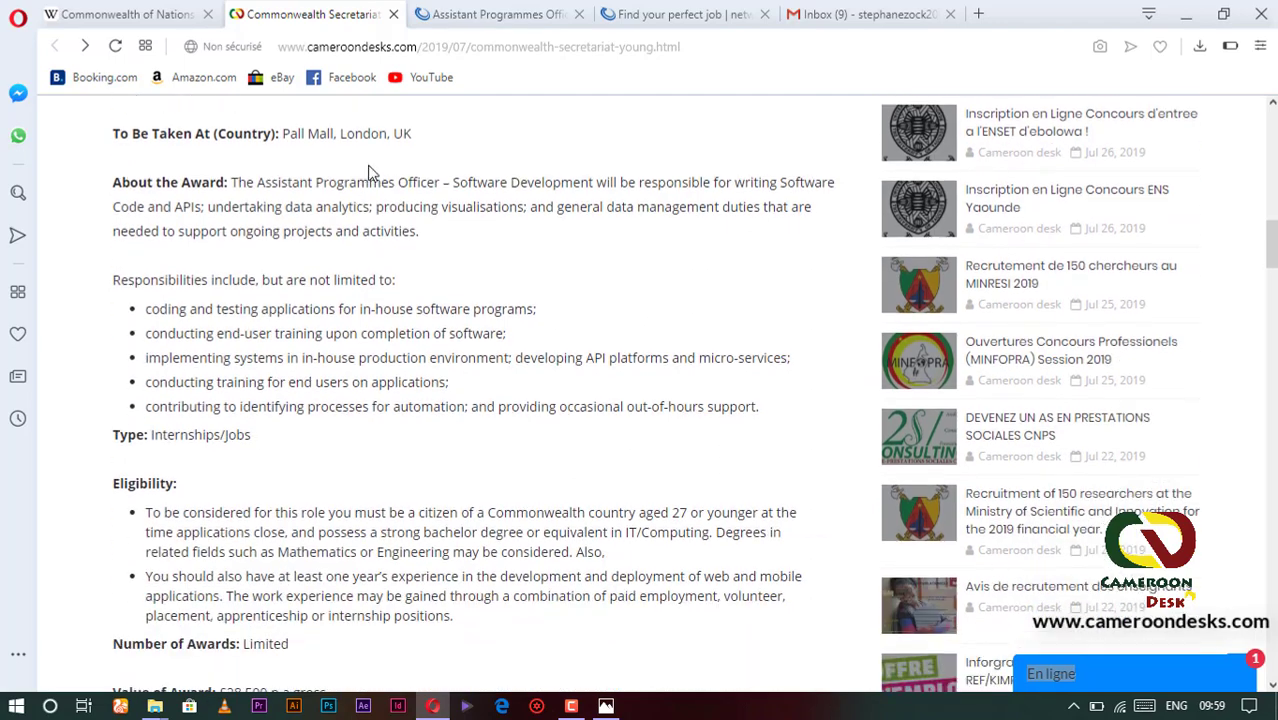
pyautogui.scroll(2, 228, 268)
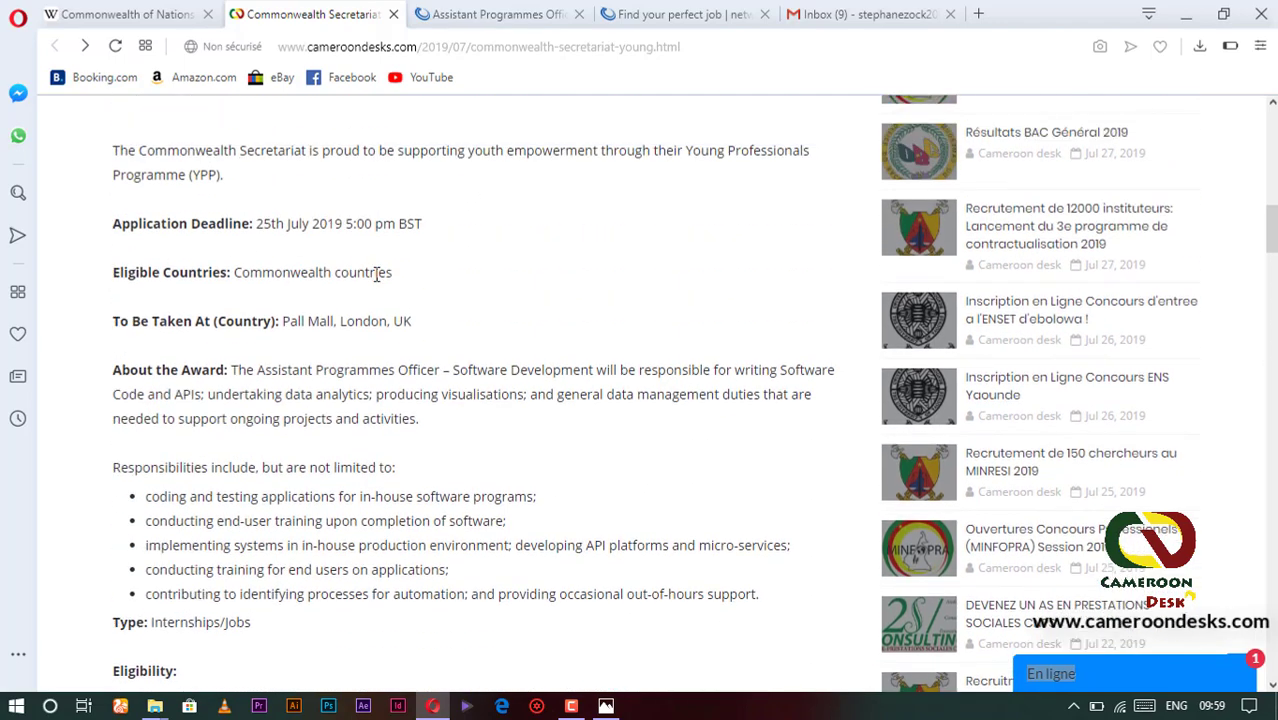
pyautogui.scroll(-5, 195, 395)
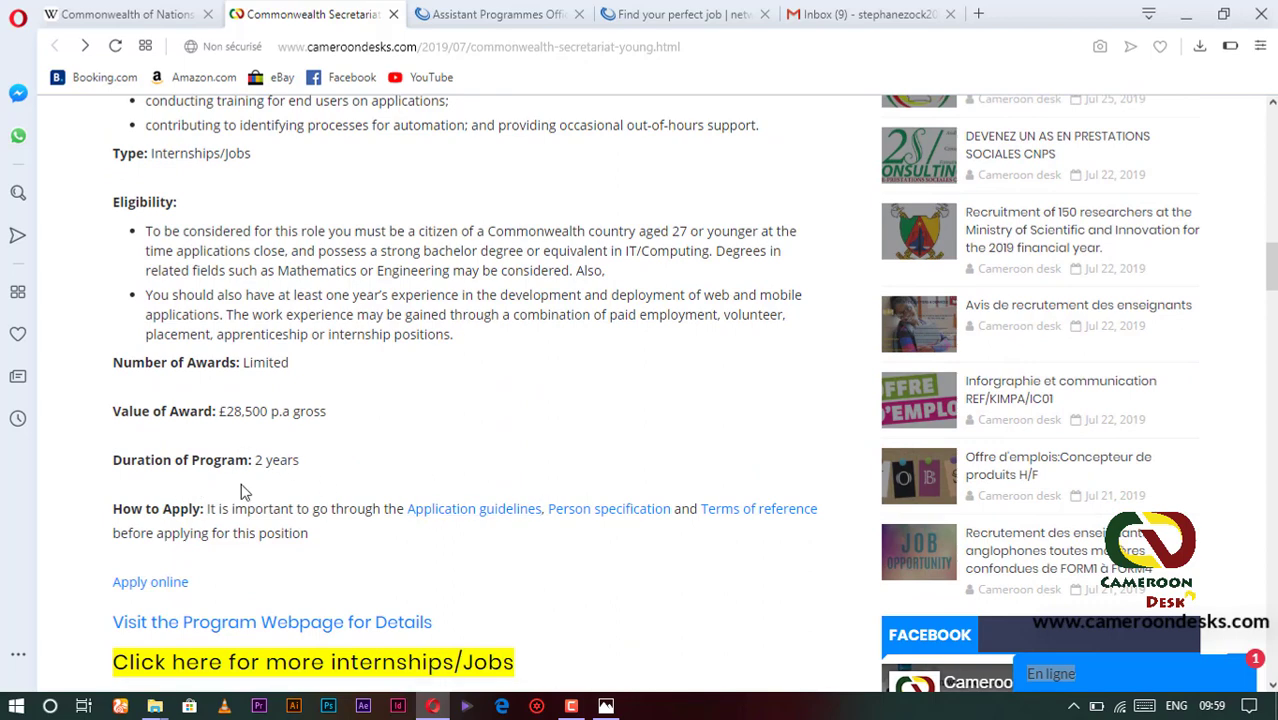
pyautogui.scroll(-2, 514, 393)
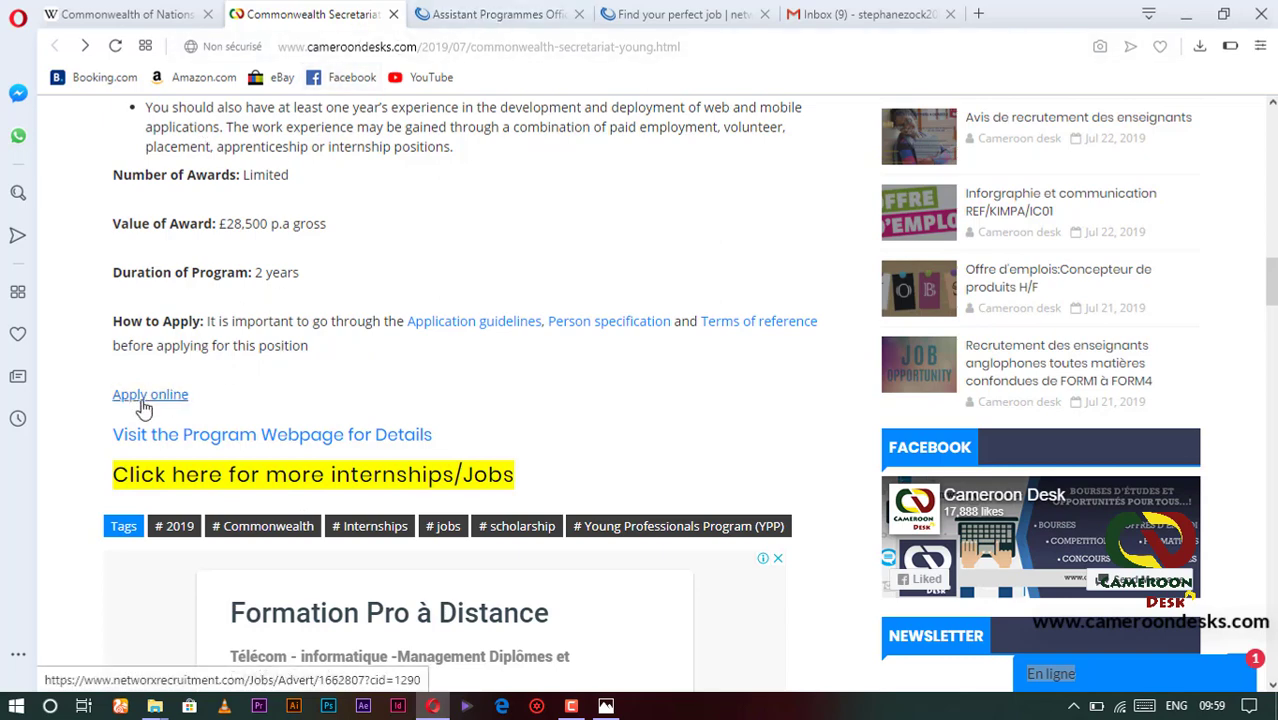
# - Switch to the Assistant Programmes Officer - Software Development advert and skim it
pyautogui.click(503, 14)
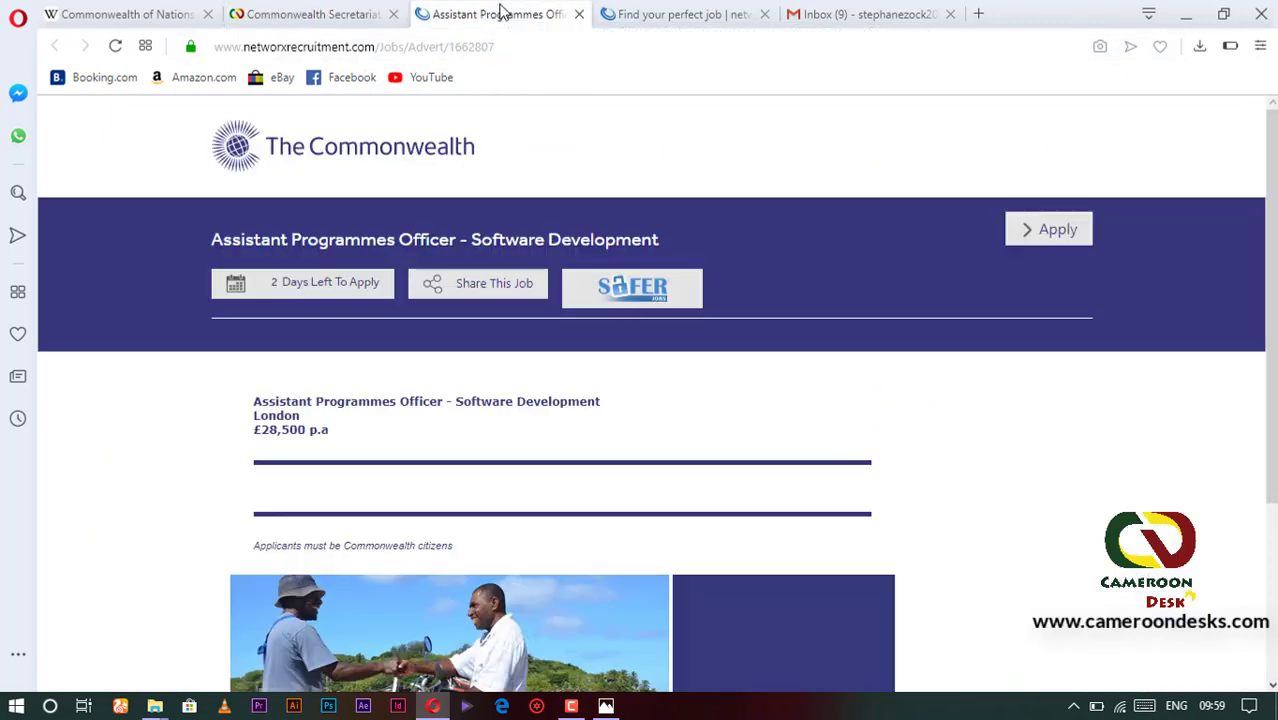
pyautogui.scroll(-2, 470, 265)
pyautogui.scroll(2, 494, 245)
pyautogui.scroll(-3, 556, 456)
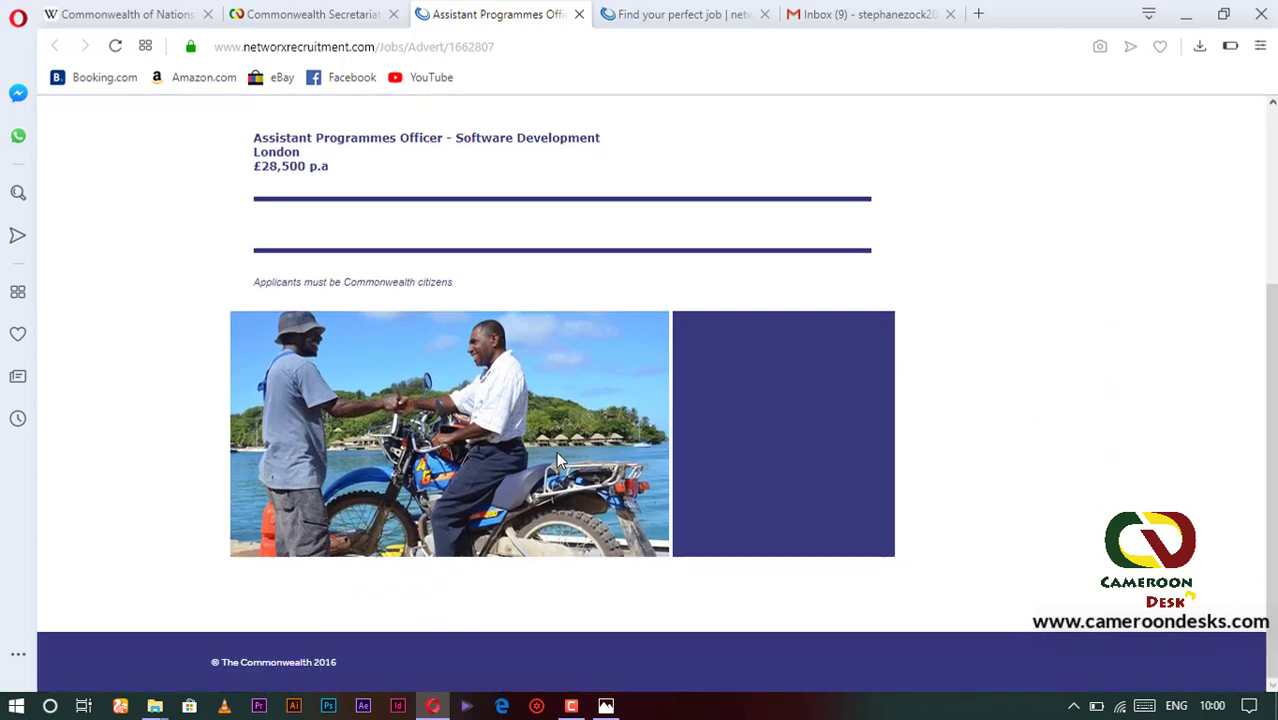
pyautogui.scroll(3, 558, 456)
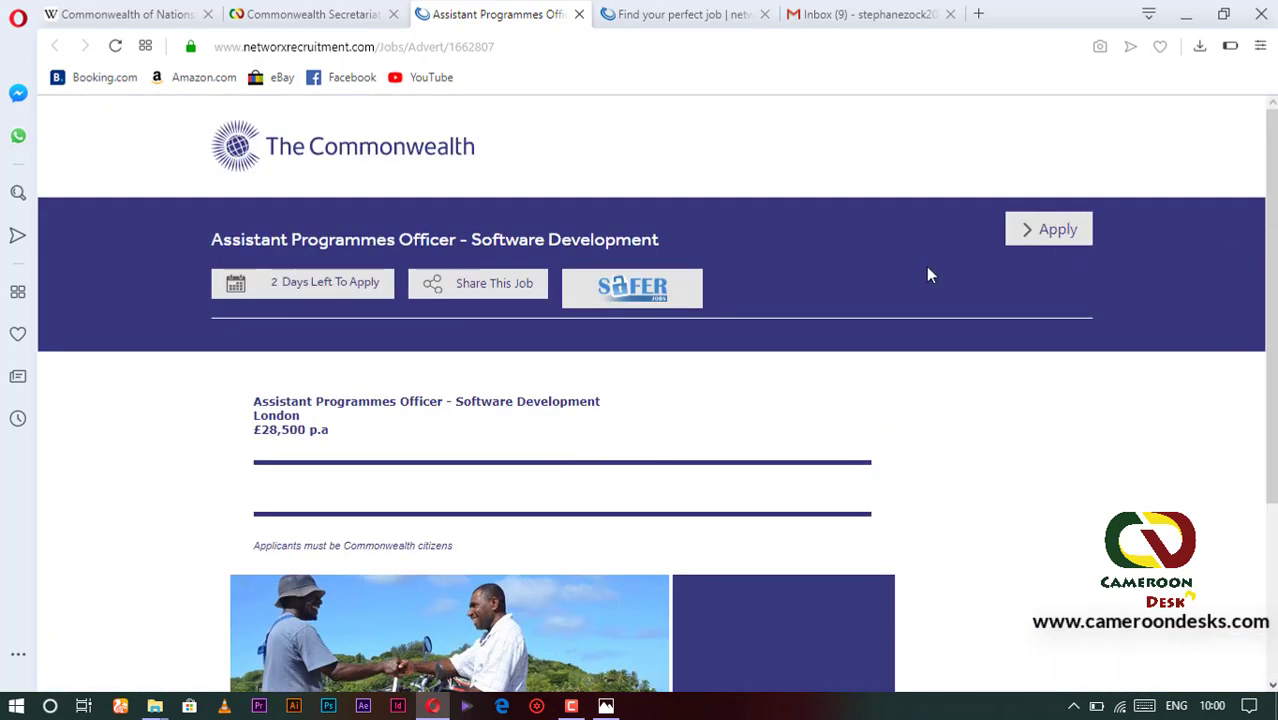
# - Apply with the corrected e-mail address and type the existing account's password
pyautogui.click(1055, 236)
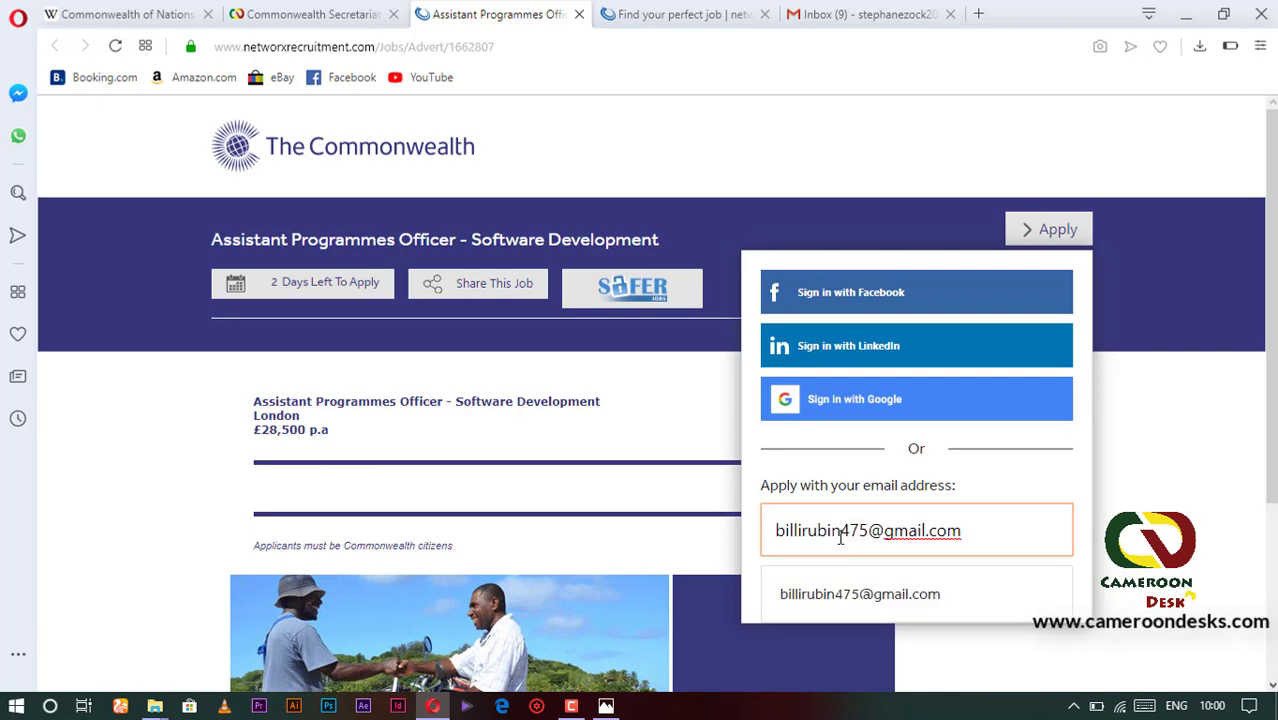
pyautogui.press('BackSpace')
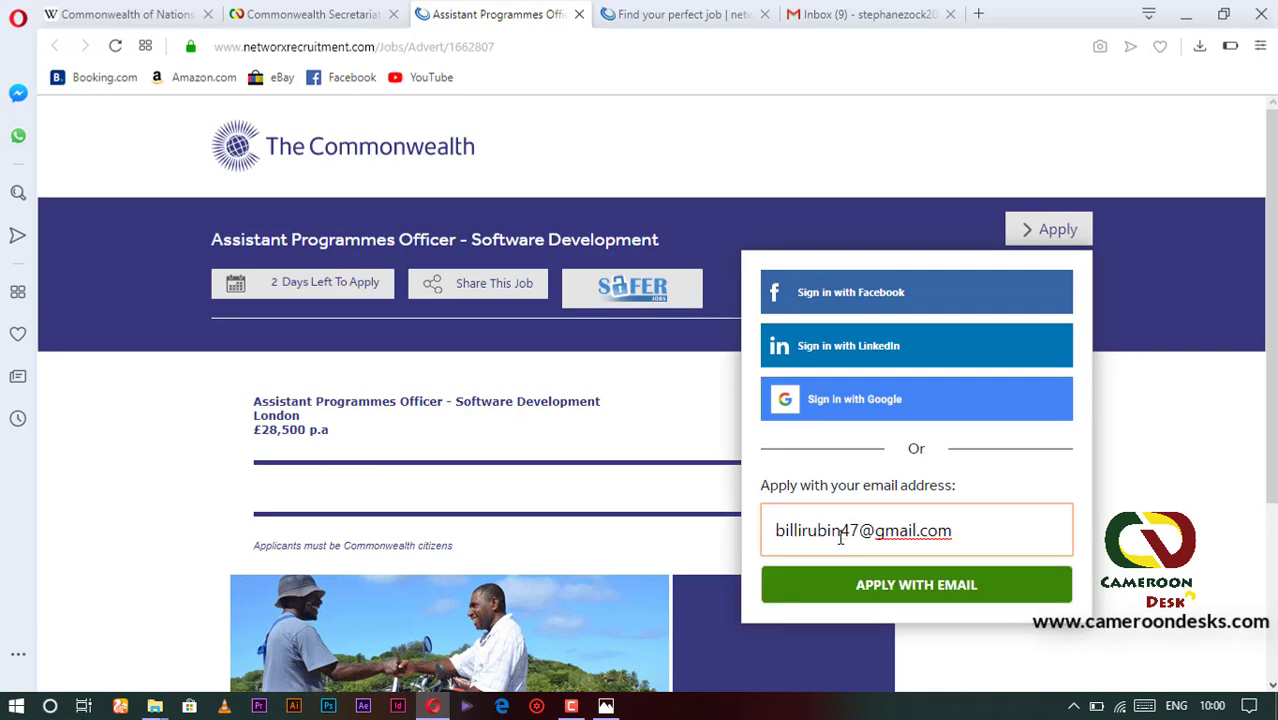
pyautogui.write('2')
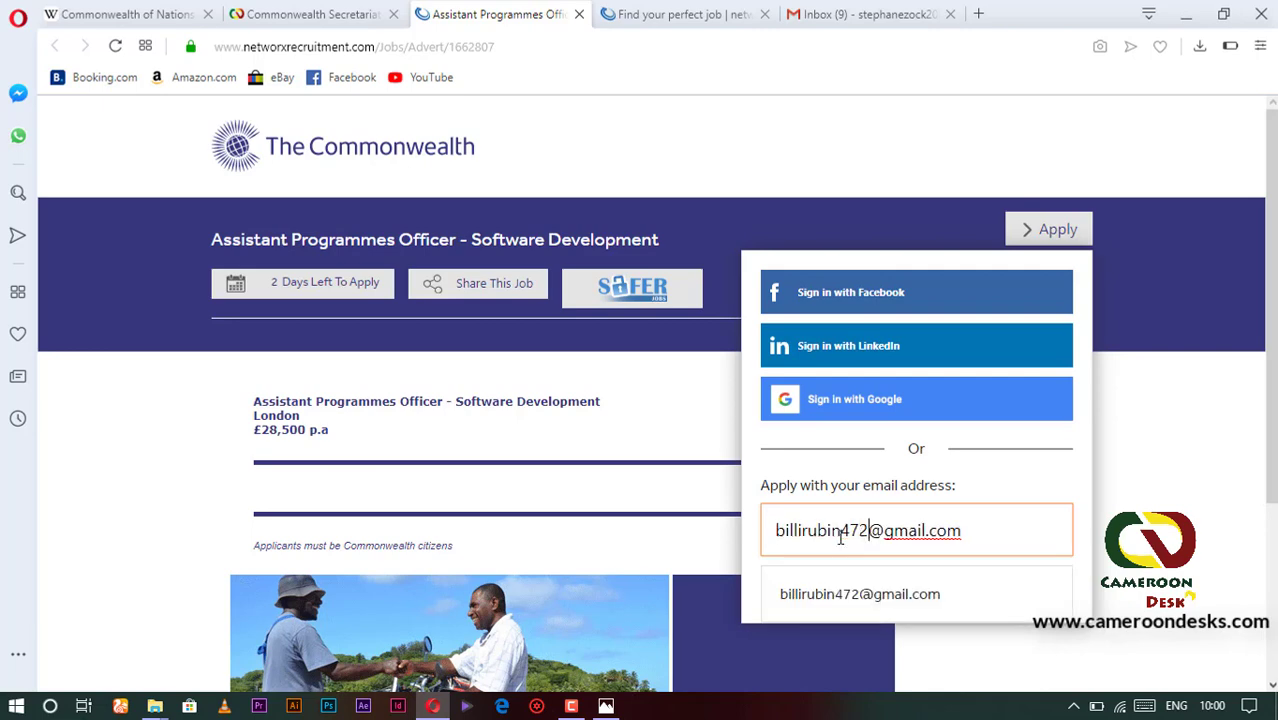
pyautogui.click(878, 596)
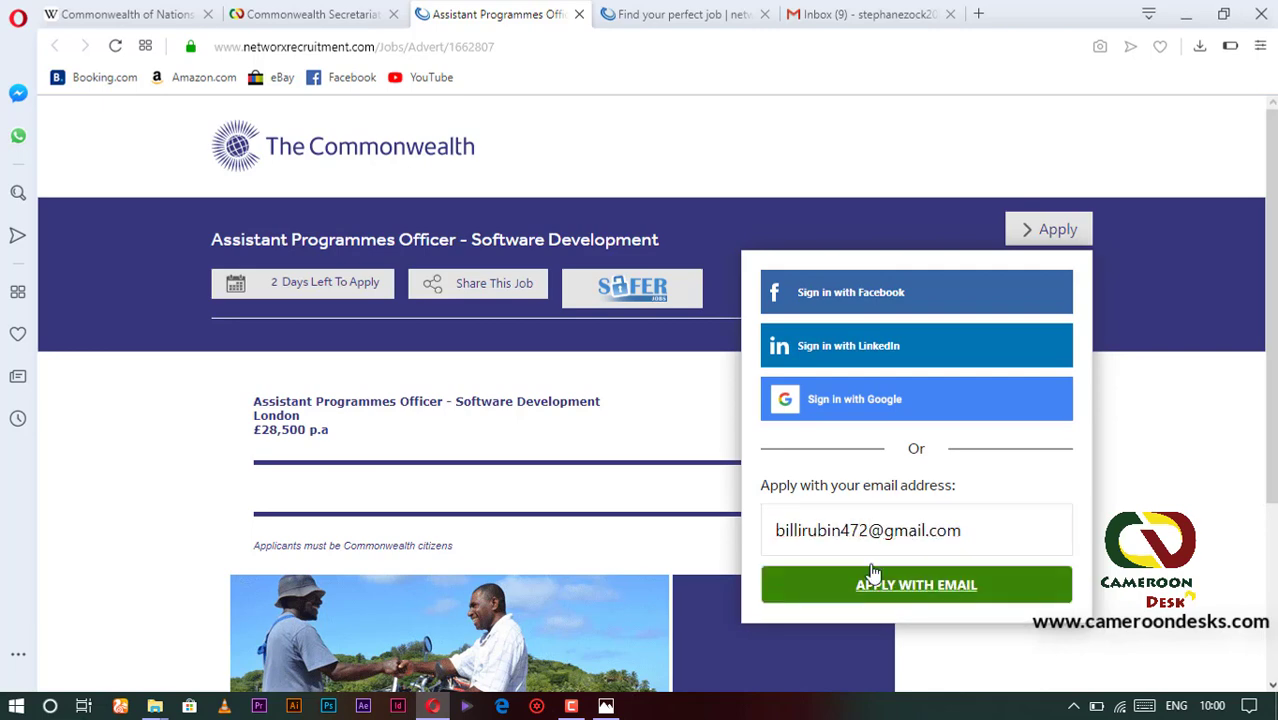
pyautogui.click(921, 590)
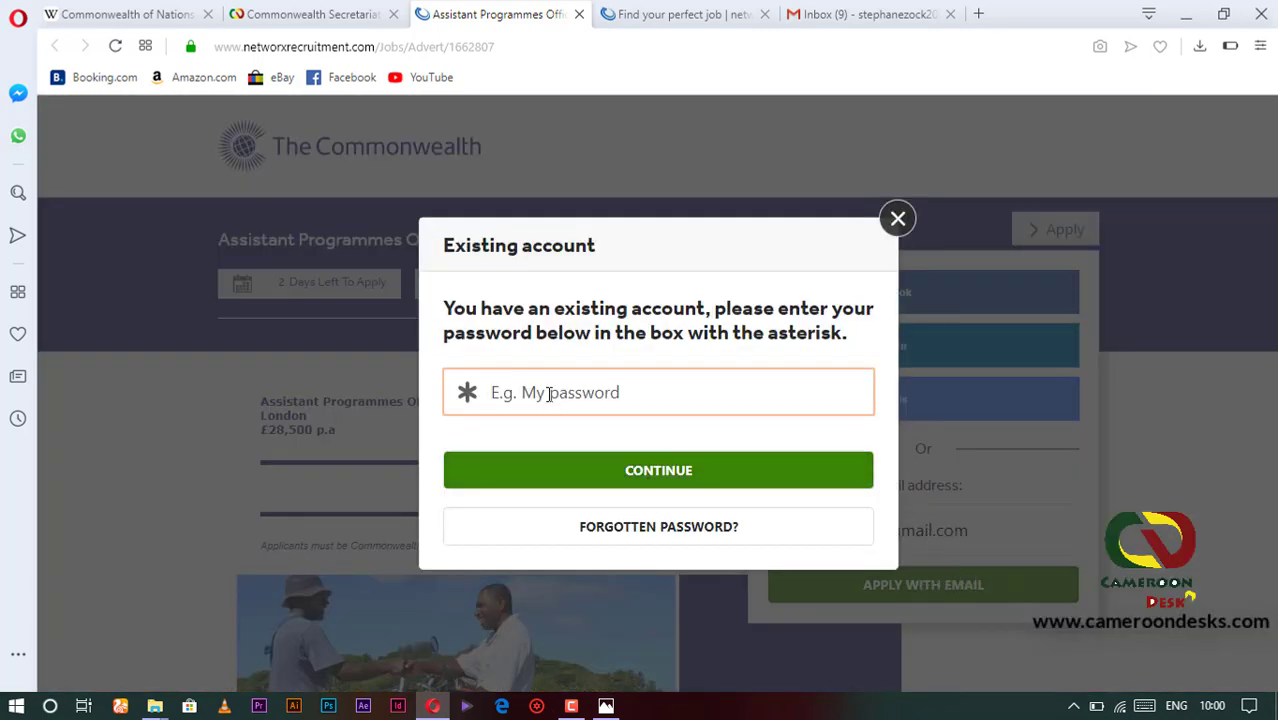
pyautogui.write('a')
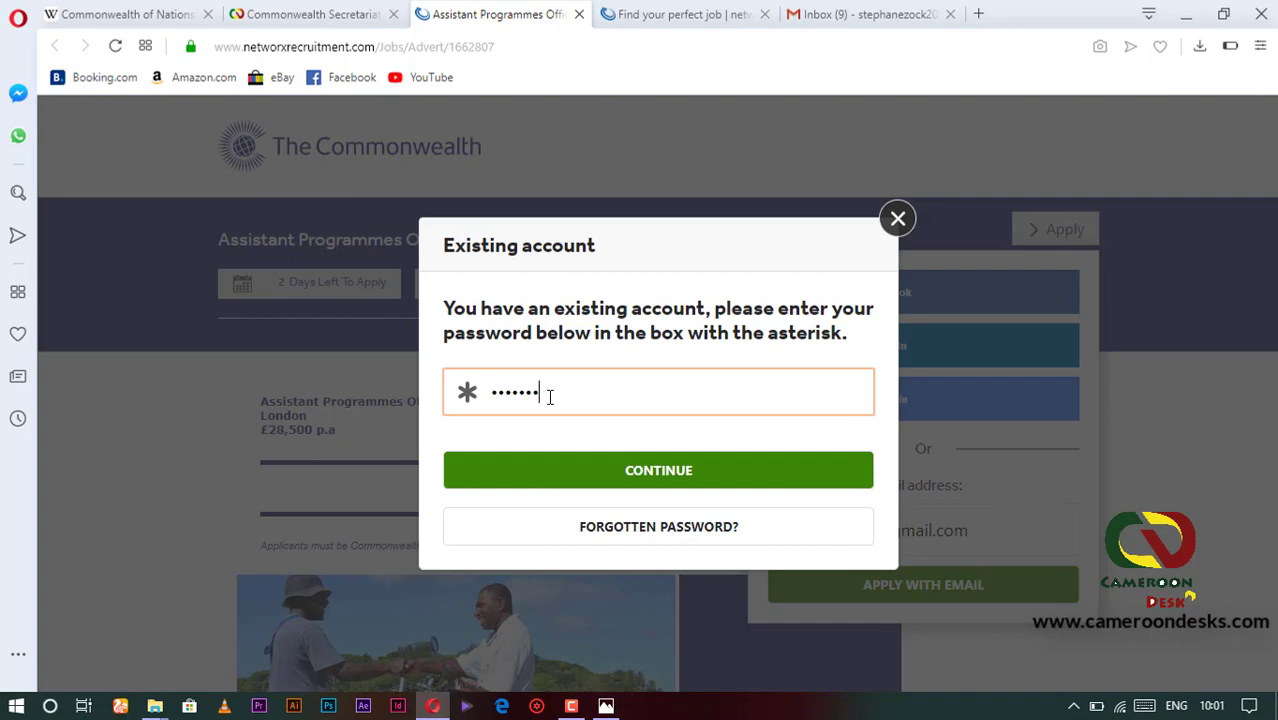
# - Sign in and read through the vacancy's privacy statement
pyautogui.click(542, 475)
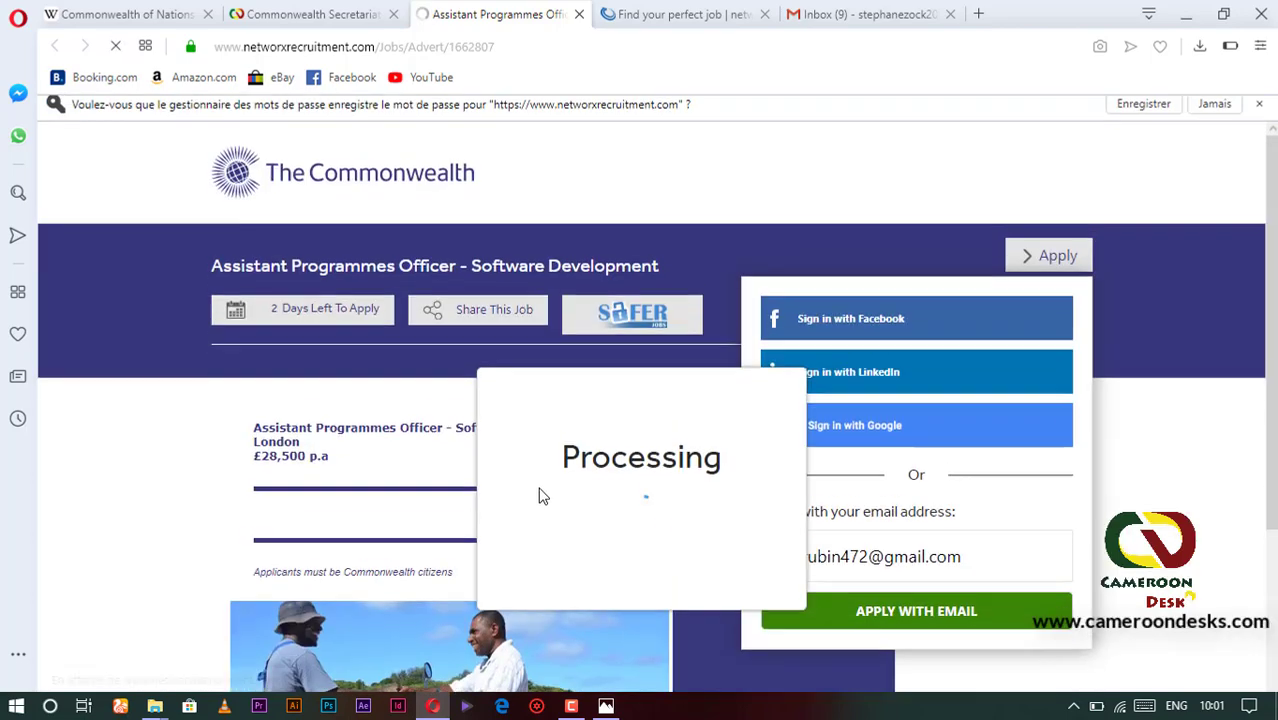
pyautogui.scroll(-3, 562, 438)
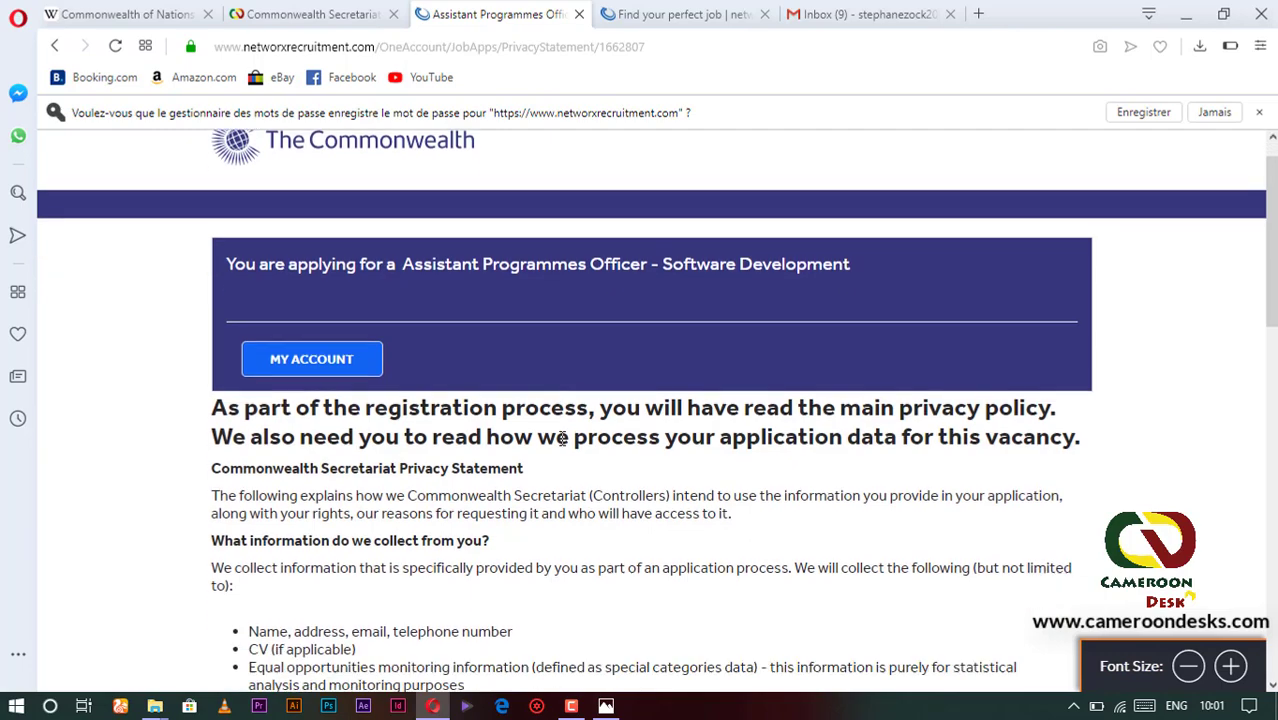
pyautogui.scroll(3, 635, 305)
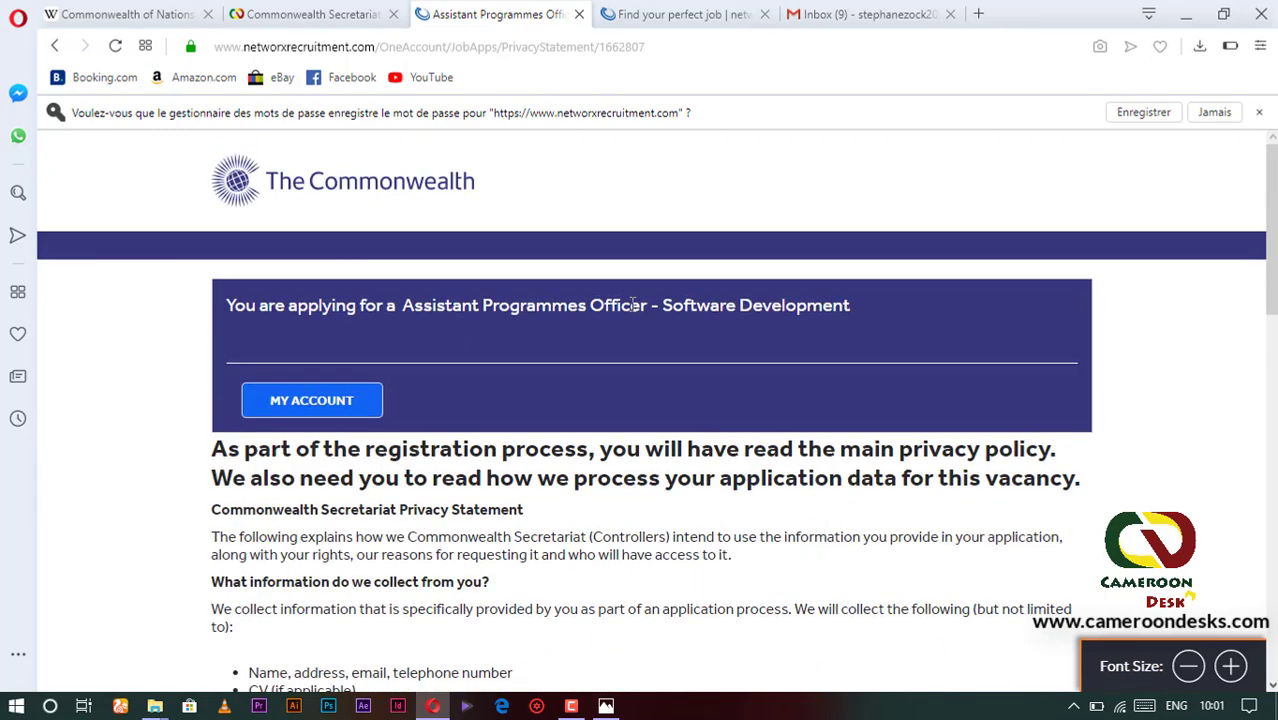
pyautogui.scroll(-1, 476, 465)
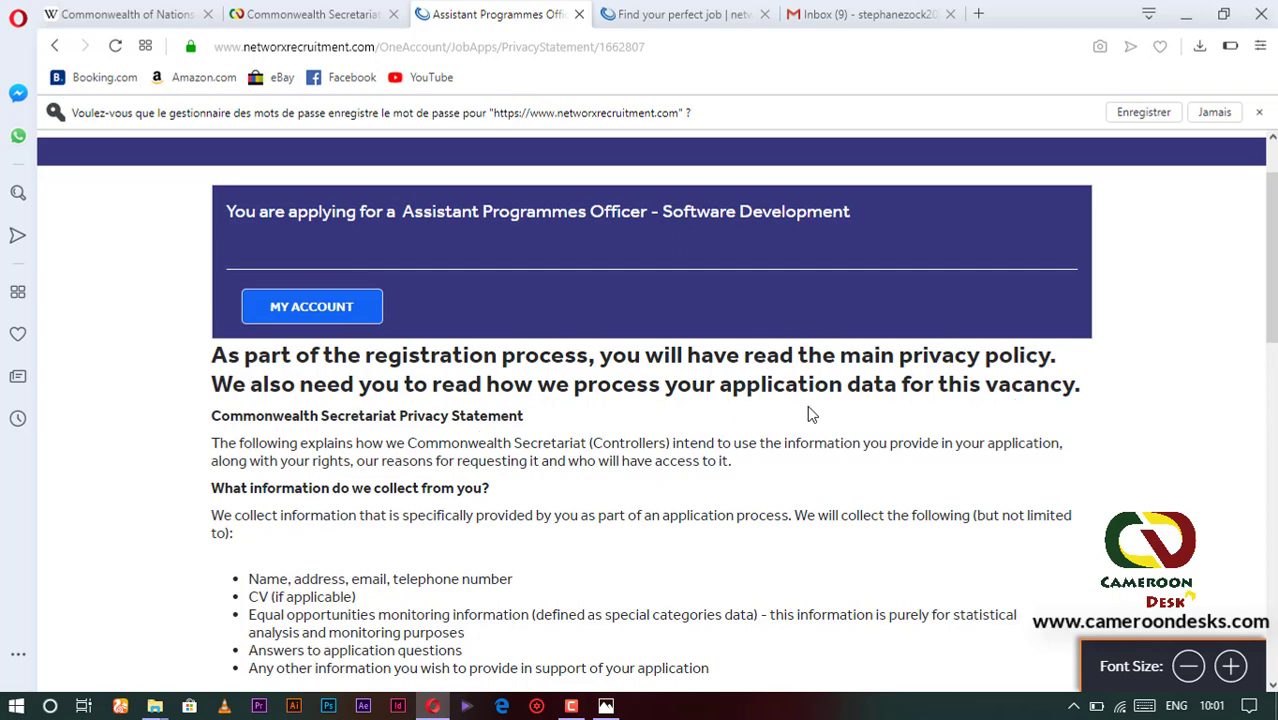
pyautogui.scroll(-1, 433, 393)
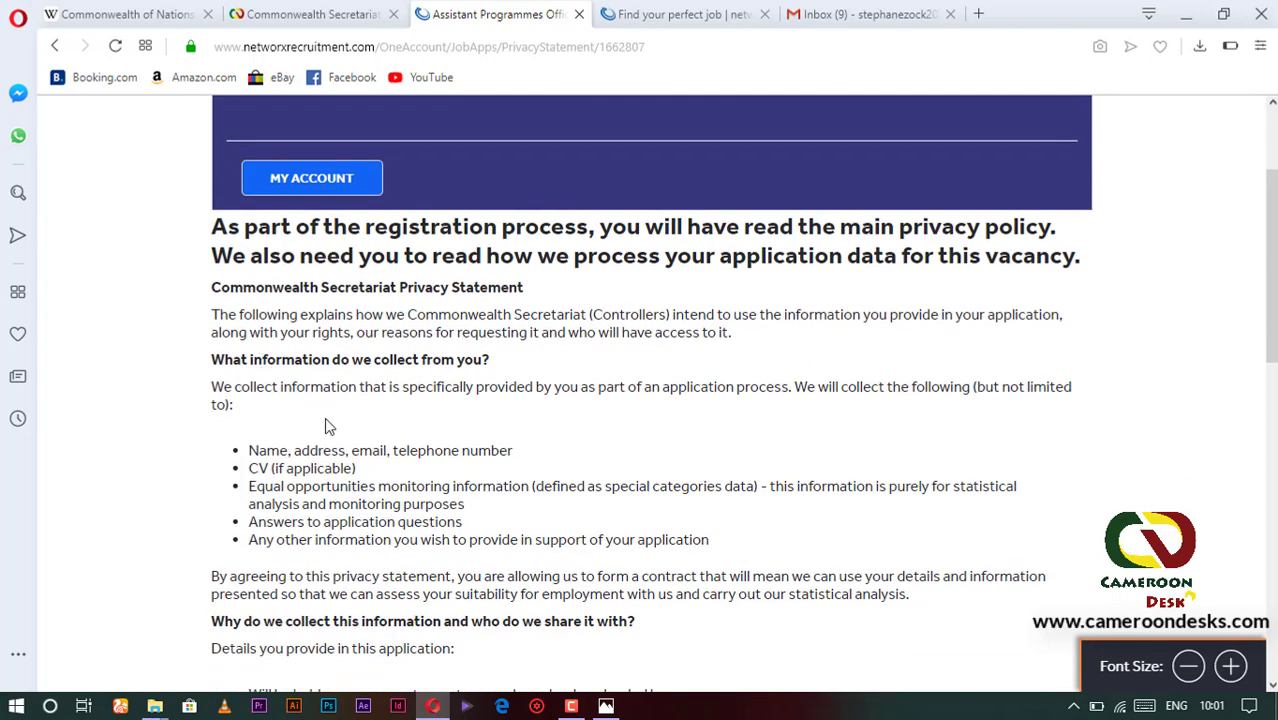
pyautogui.scroll(-1, 370, 478)
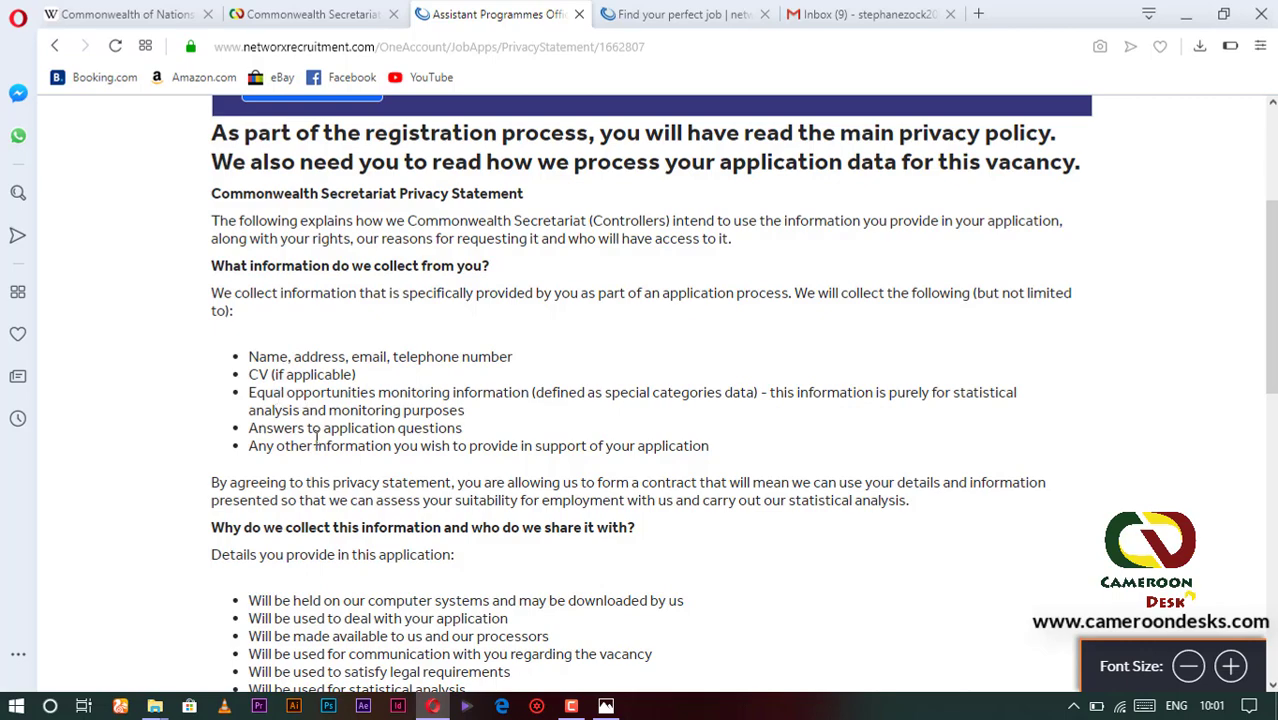
pyautogui.scroll(-7, 317, 437)
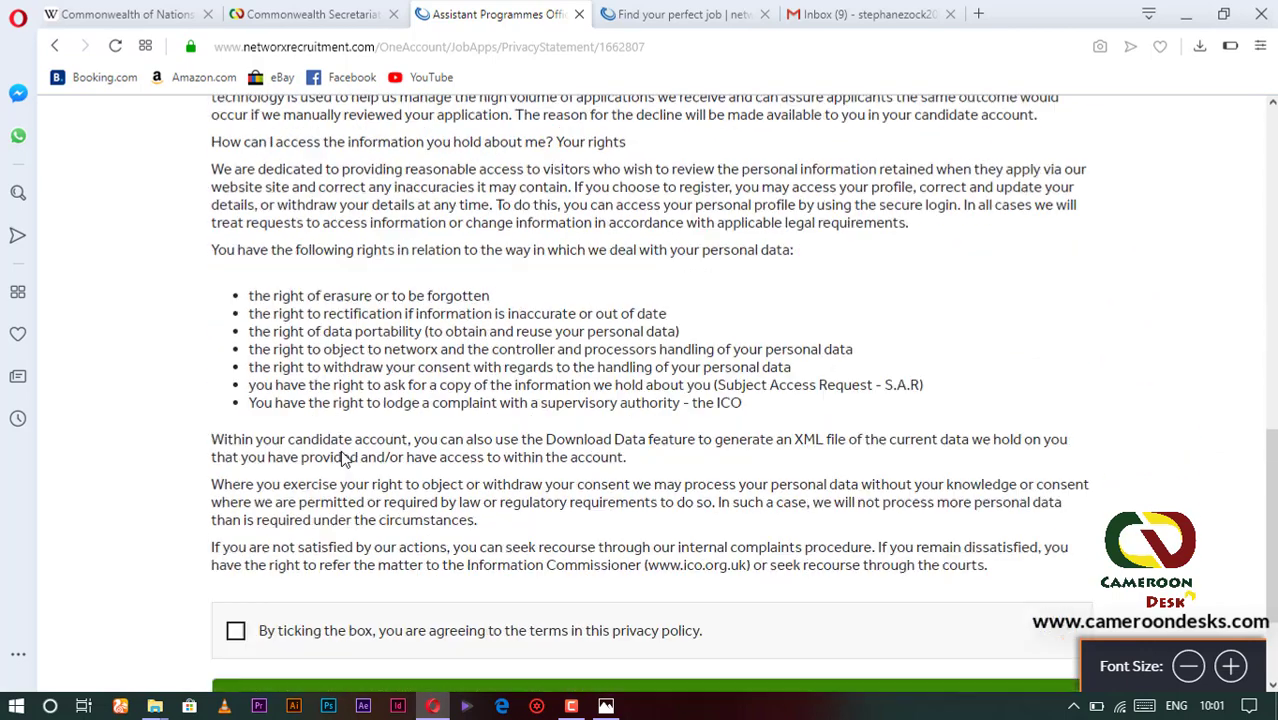
pyautogui.scroll(-2, 344, 457)
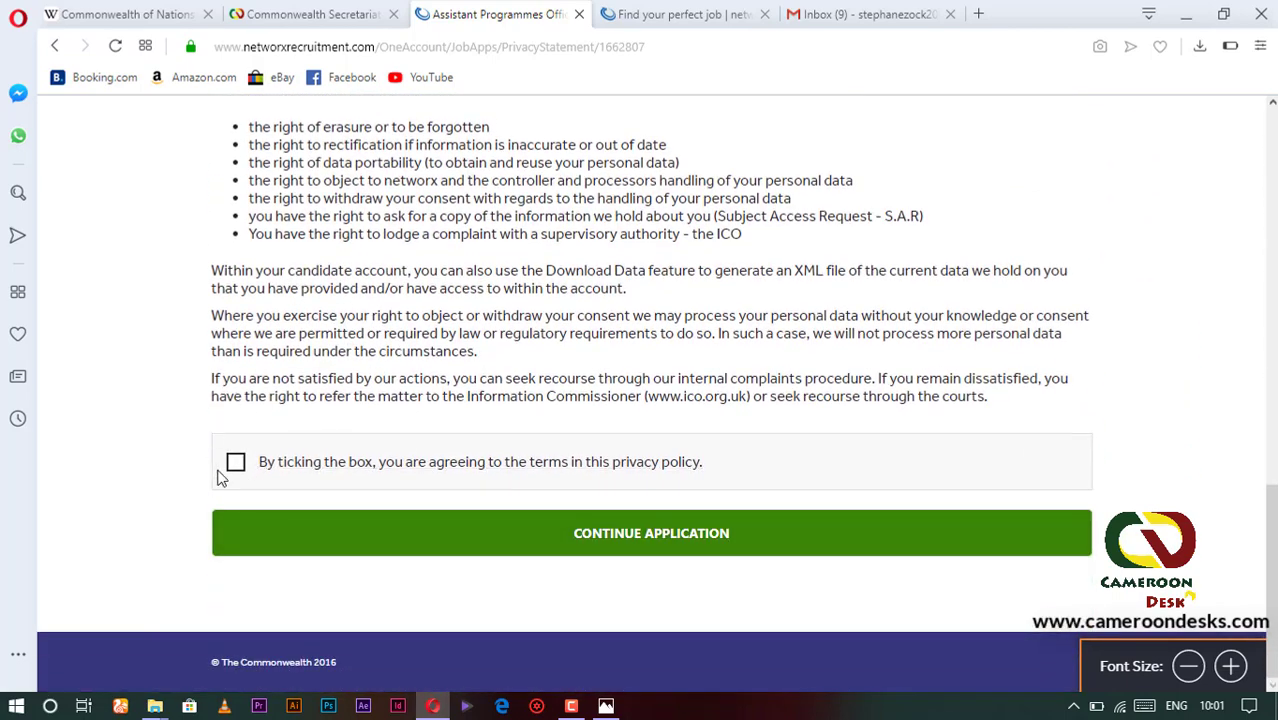
# - Agree to the privacy terms and continue the application
pyautogui.click(236, 464)
pyautogui.click(631, 535)
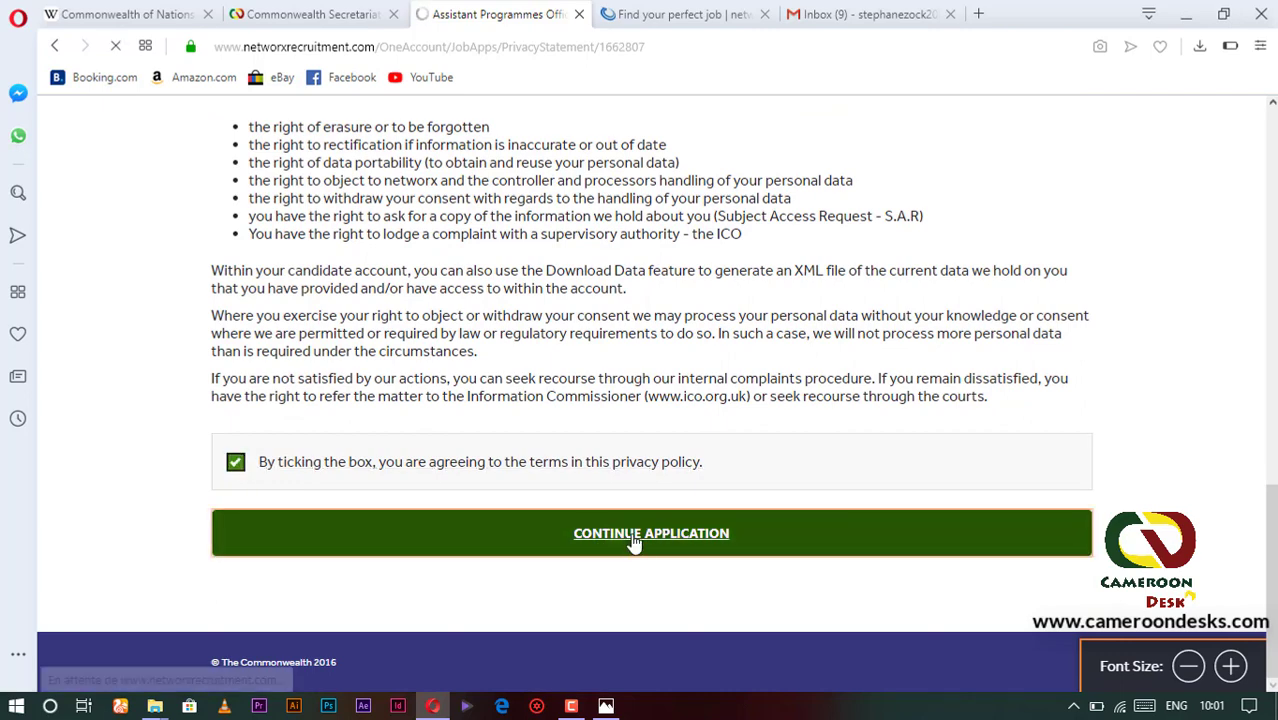
pyautogui.scroll(-1, 471, 481)
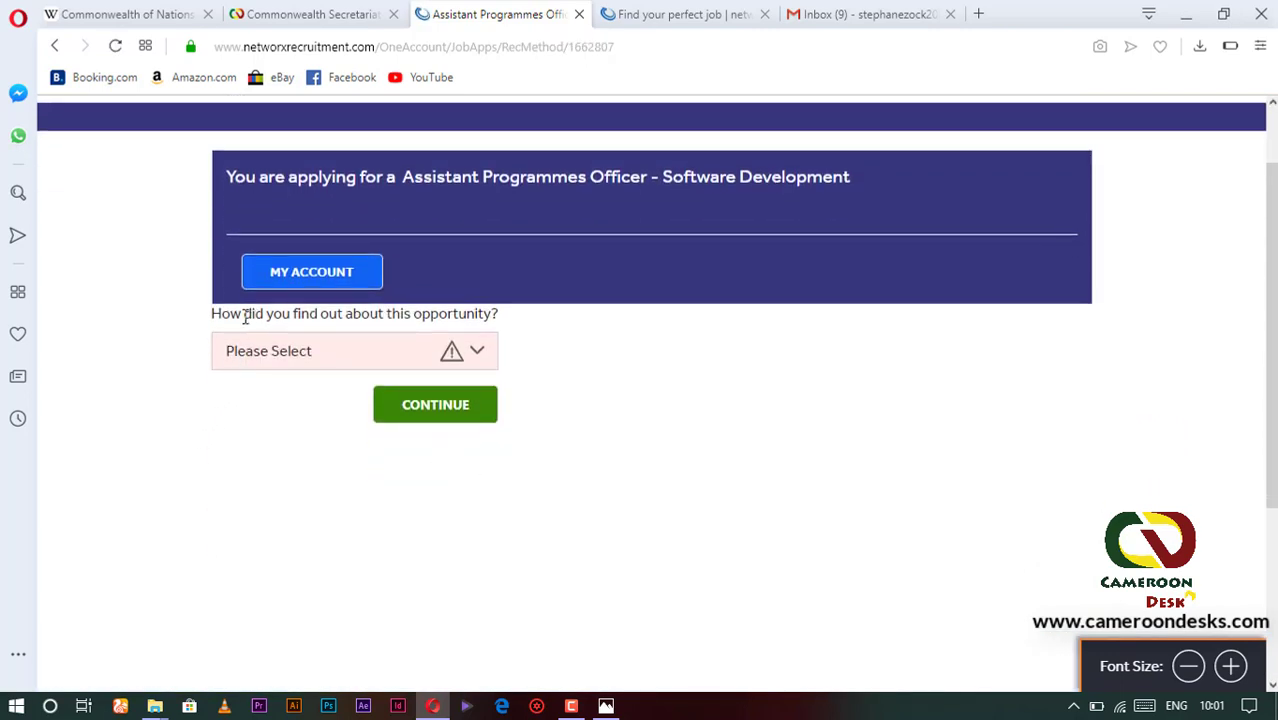
# - Answer 'How did you find out' with Other and submit it
pyautogui.click(482, 354)
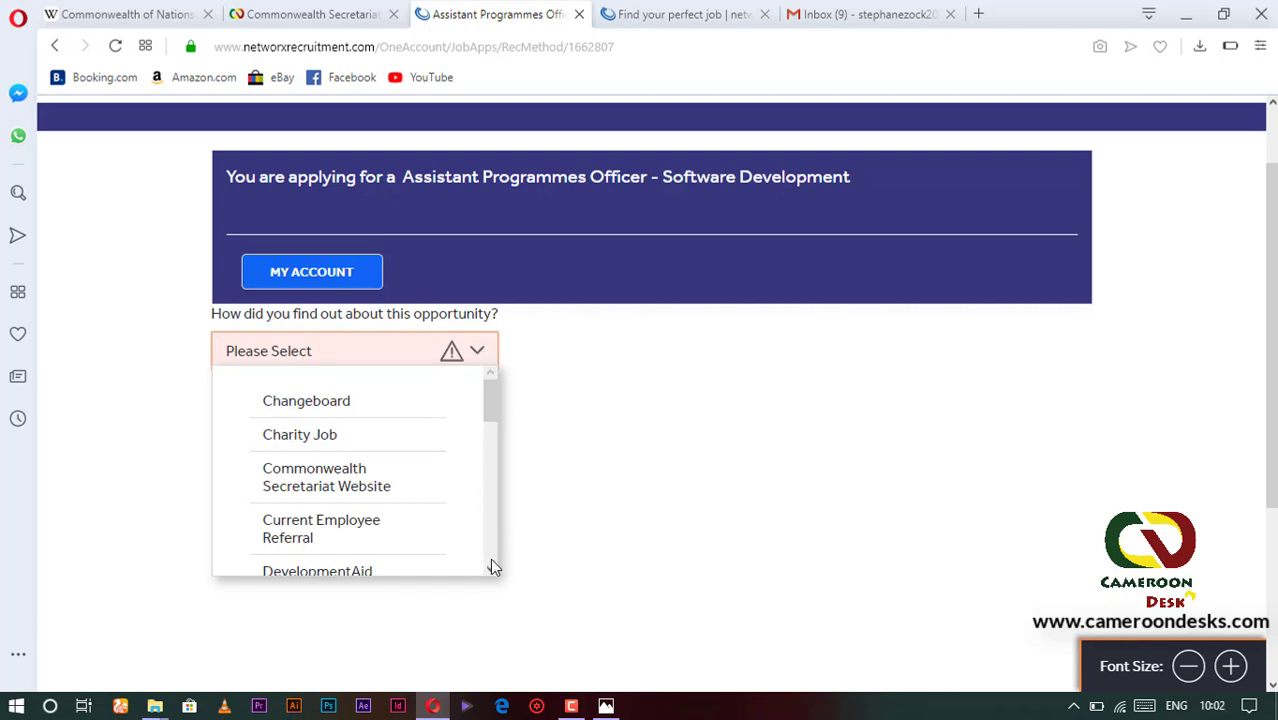
pyautogui.scroll(-4, 492, 567)
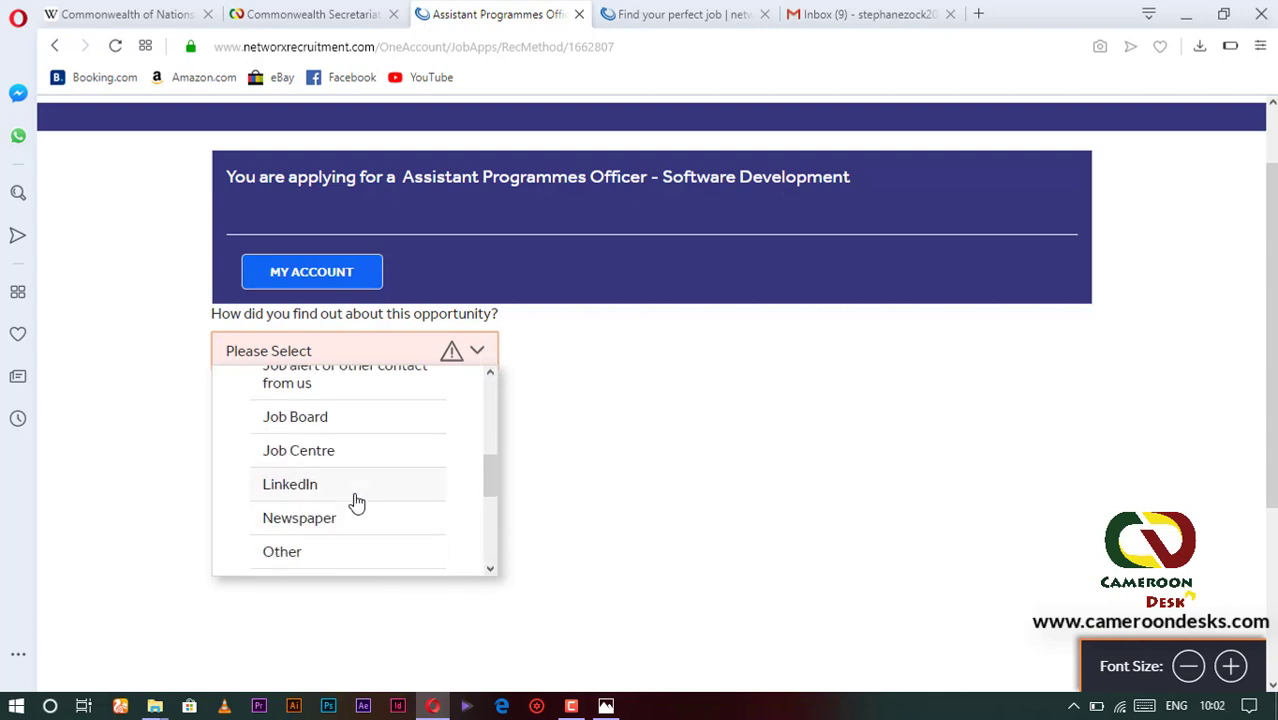
pyautogui.click(309, 560)
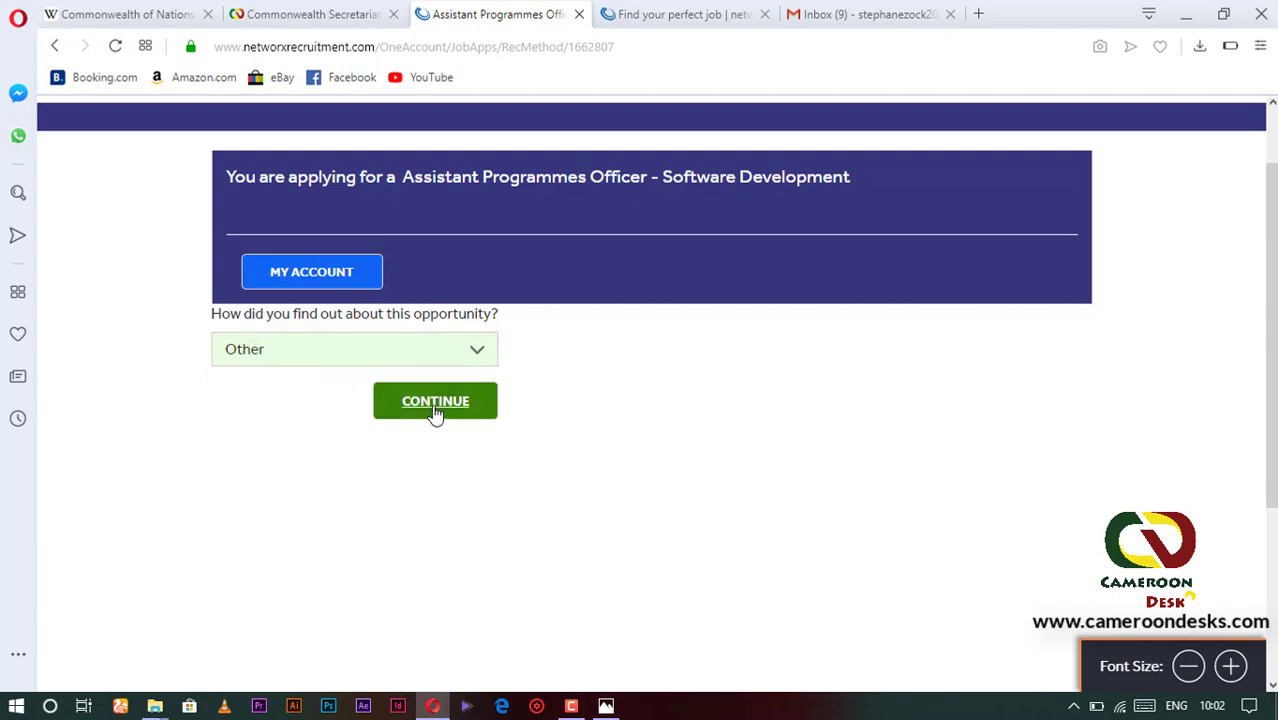
pyautogui.click(435, 405)
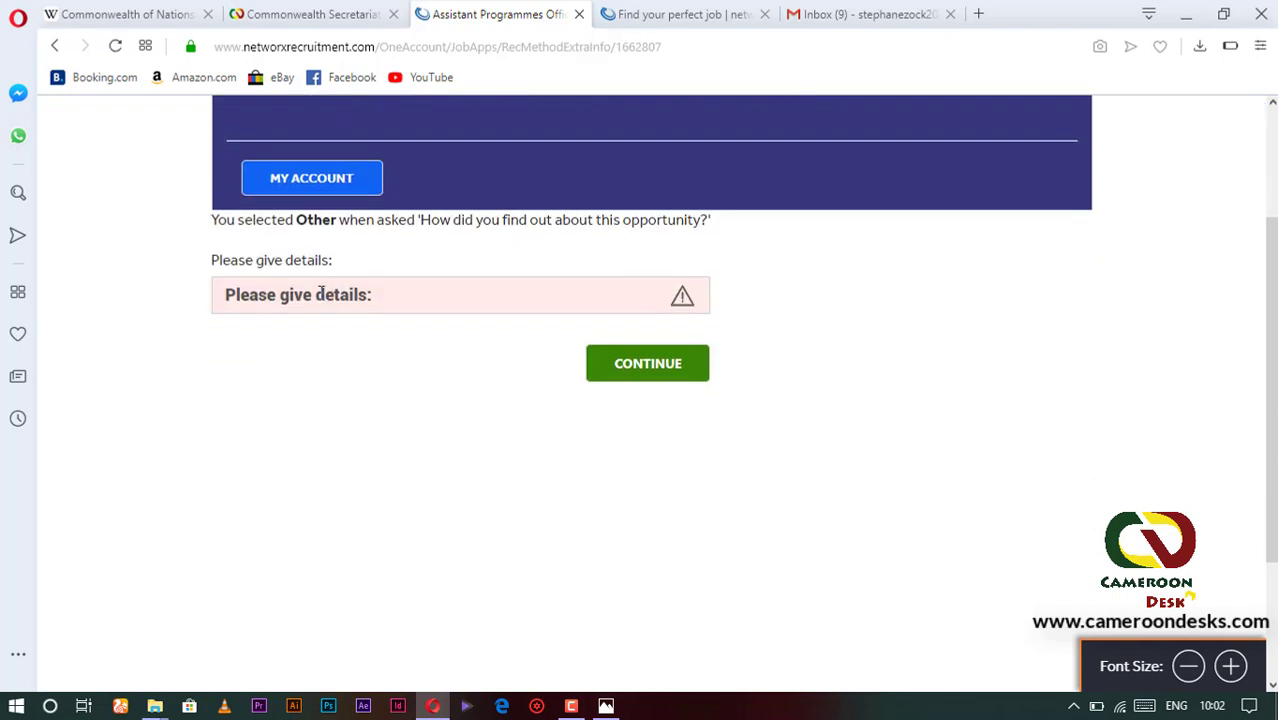
pyautogui.click(379, 294)
pyautogui.click(278, 334)
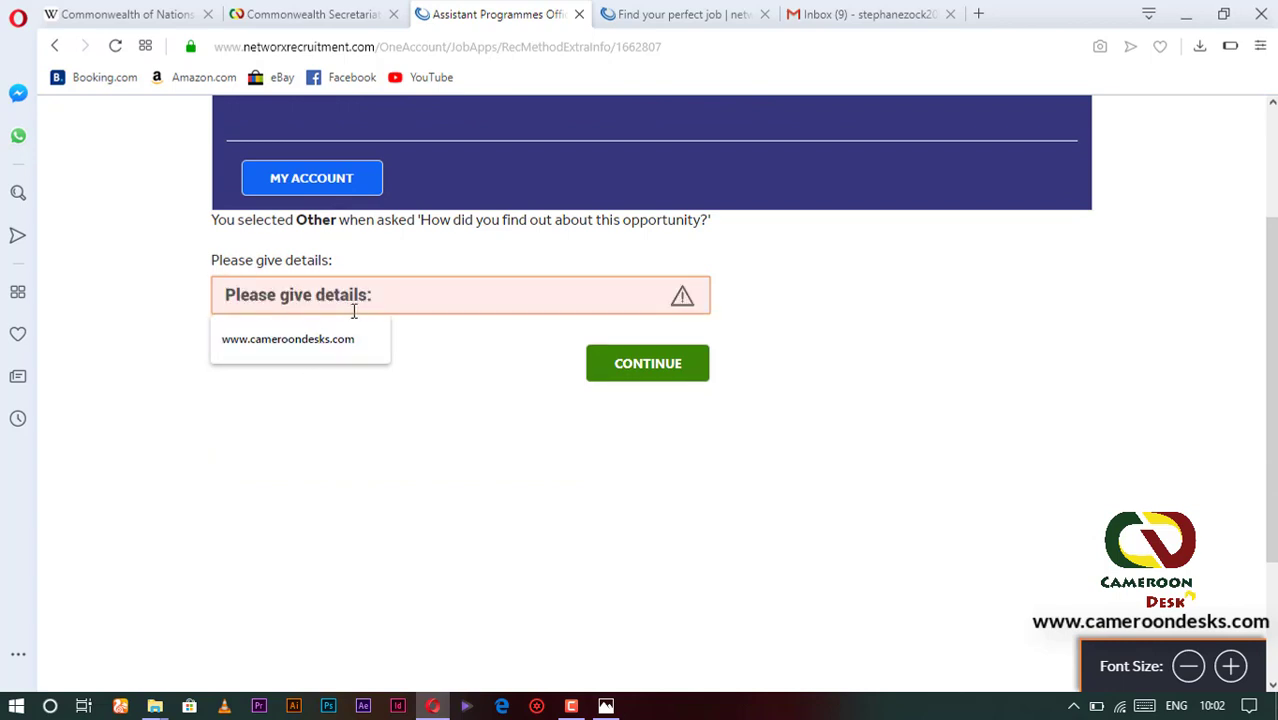
pyautogui.click(278, 338)
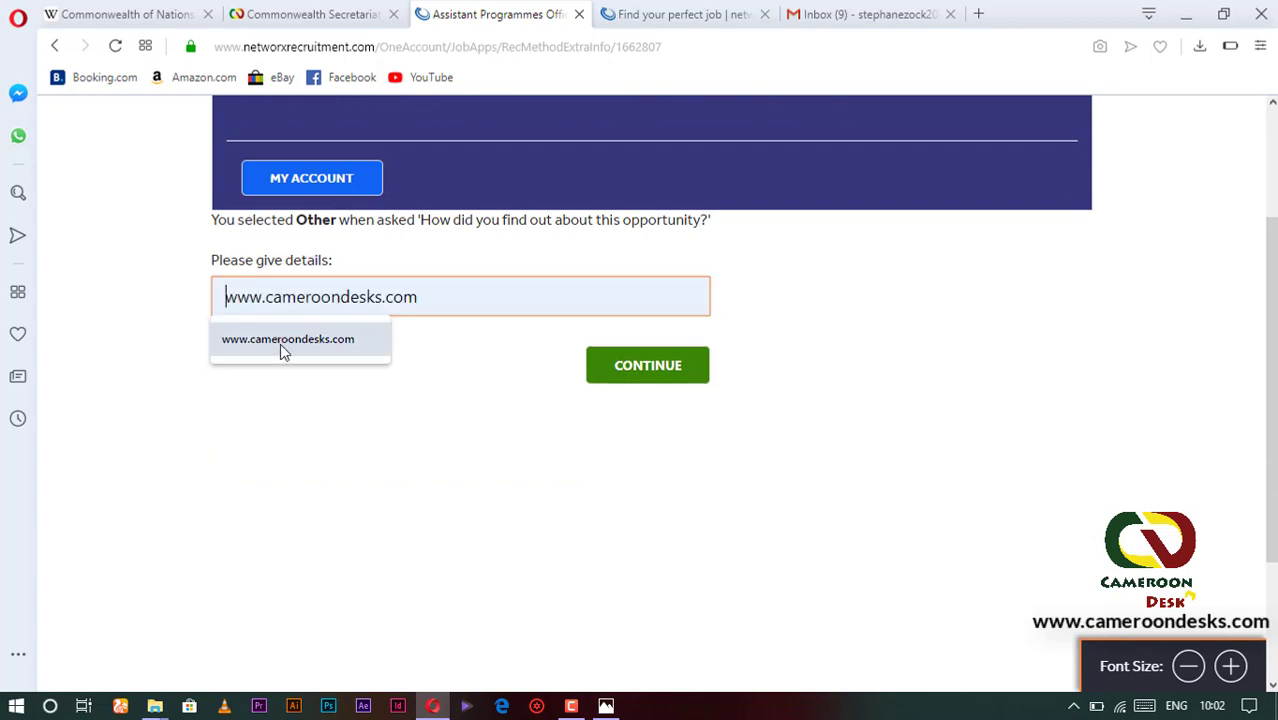
pyautogui.click(281, 343)
pyautogui.click(610, 364)
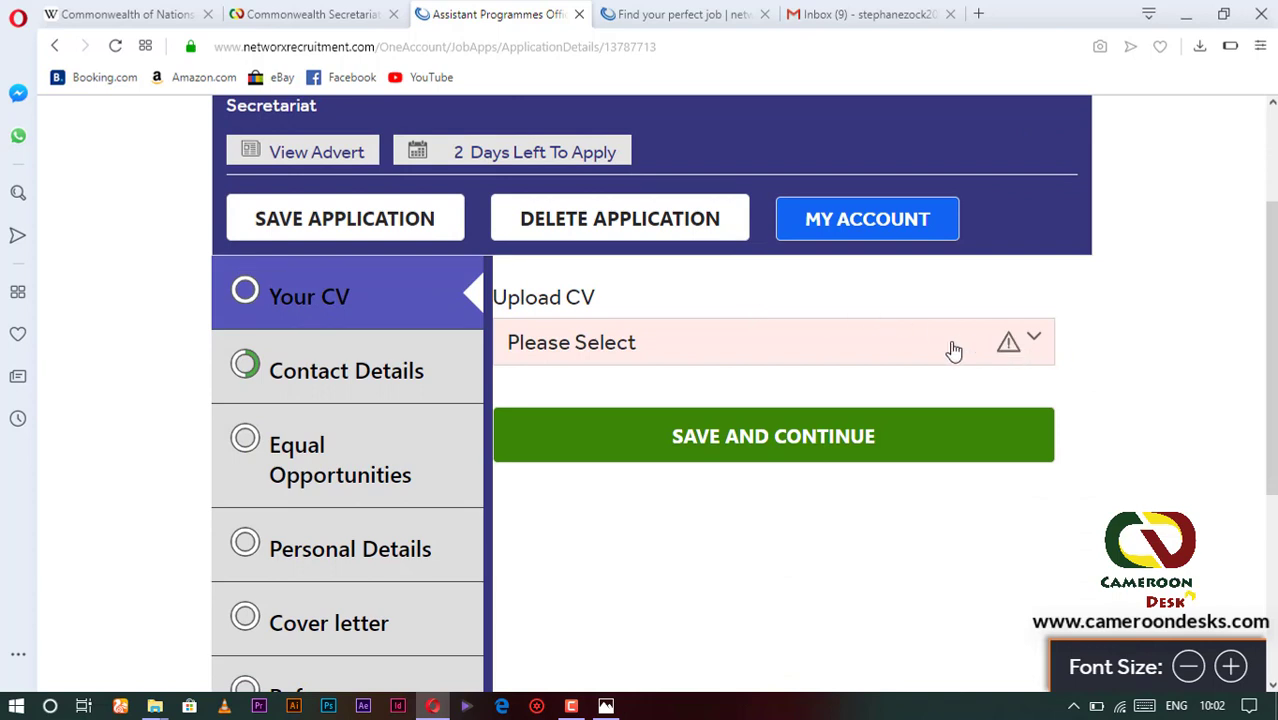
# - Upload CV.pdf from this computer through the Upload CV options
pyautogui.click(1007, 343)
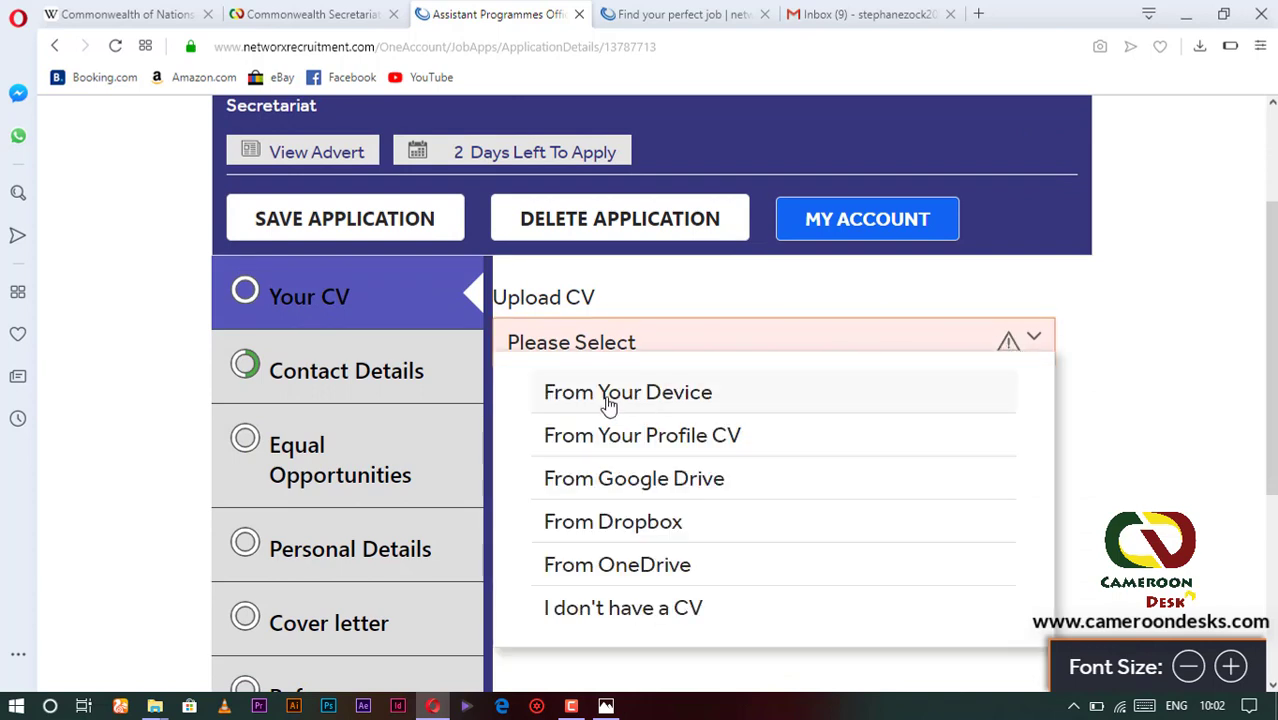
pyautogui.click(668, 397)
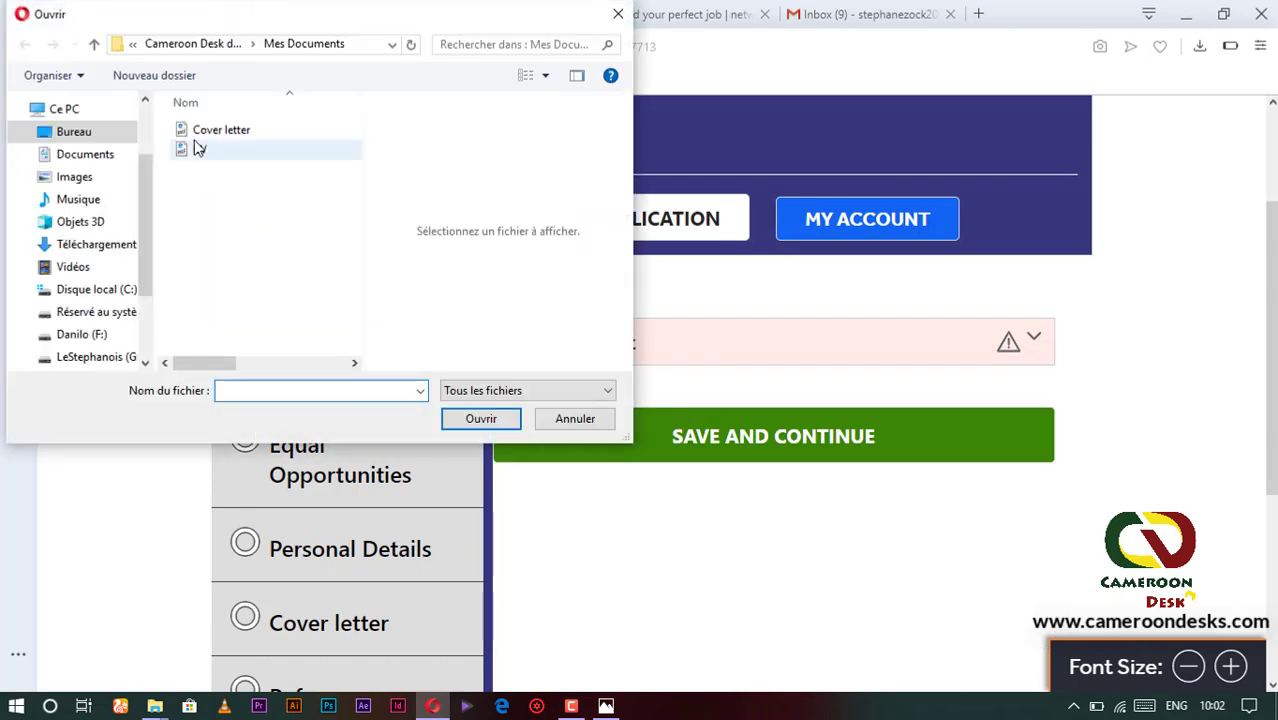
pyautogui.click(200, 149)
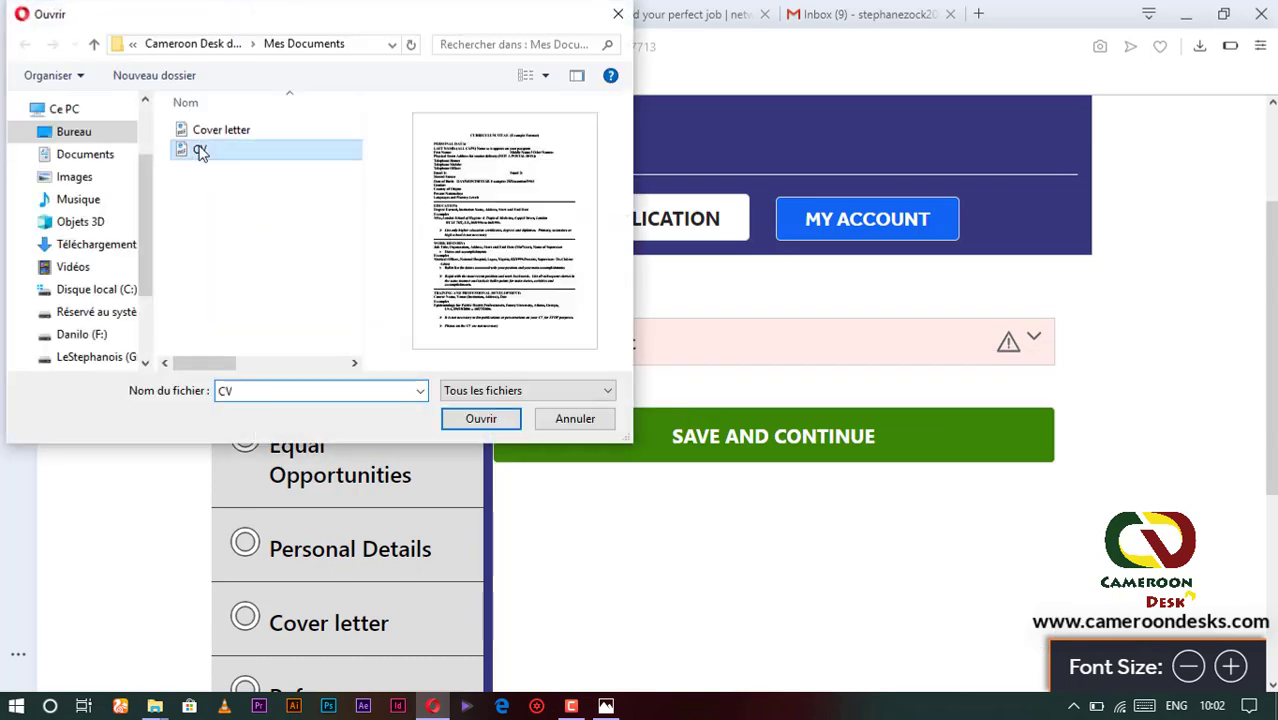
pyautogui.click(475, 417)
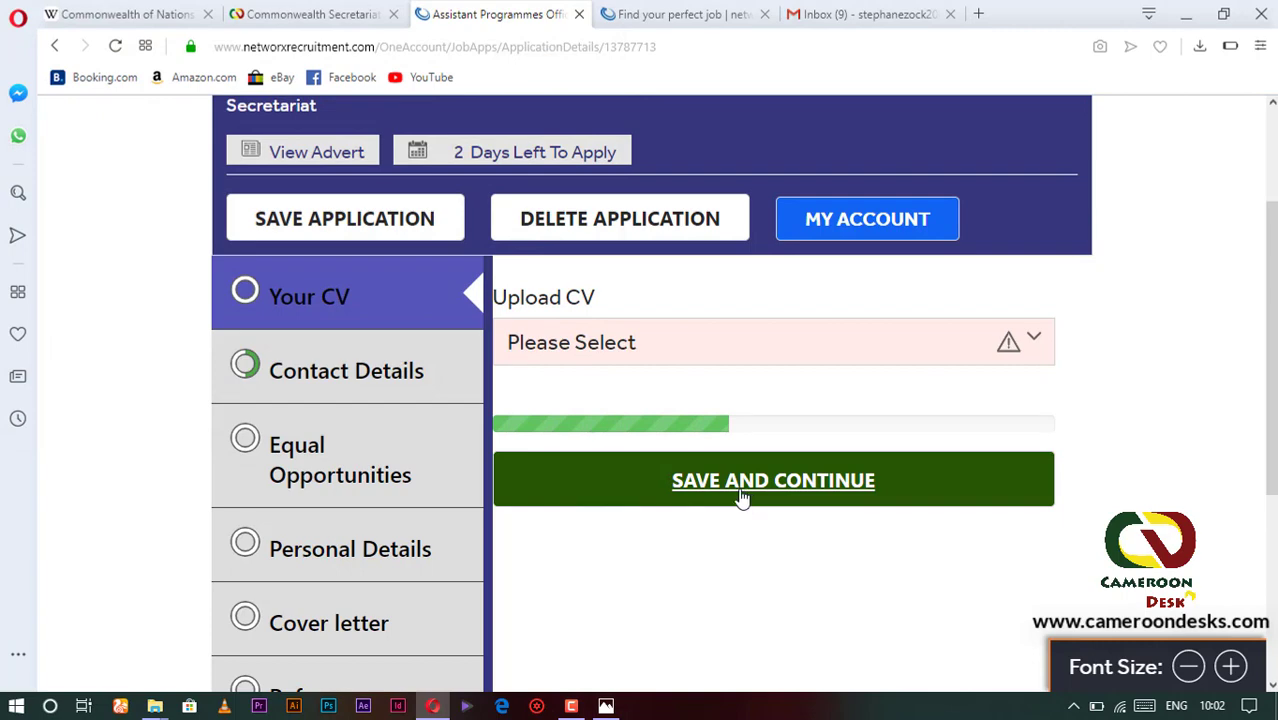
pyautogui.scroll(-2, 816, 370)
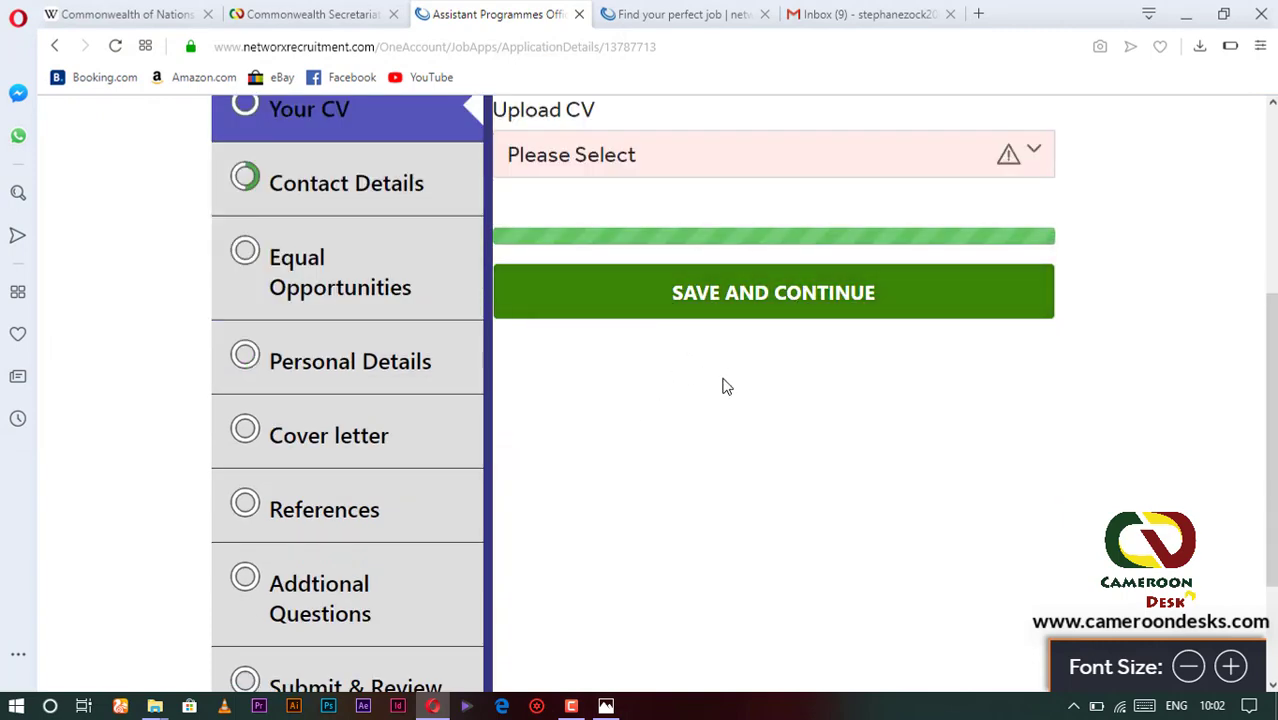
pyautogui.scroll(-3, 698, 399)
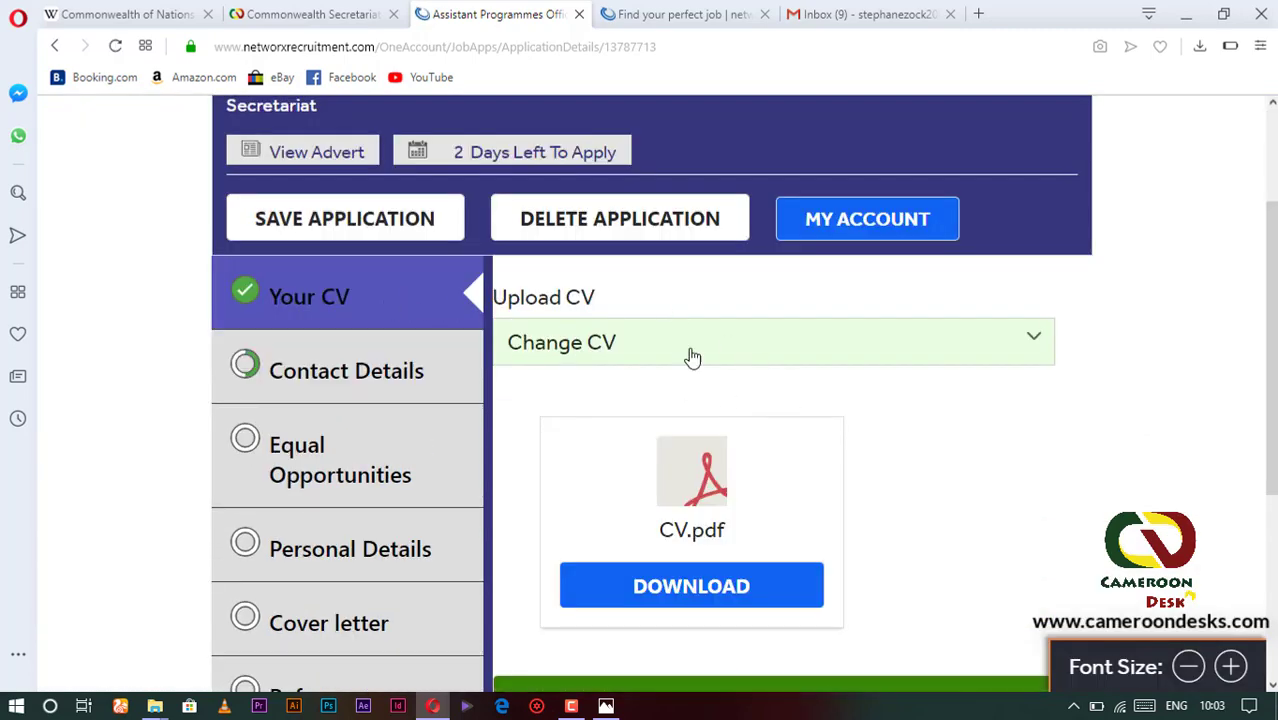
pyautogui.scroll(-1, 702, 434)
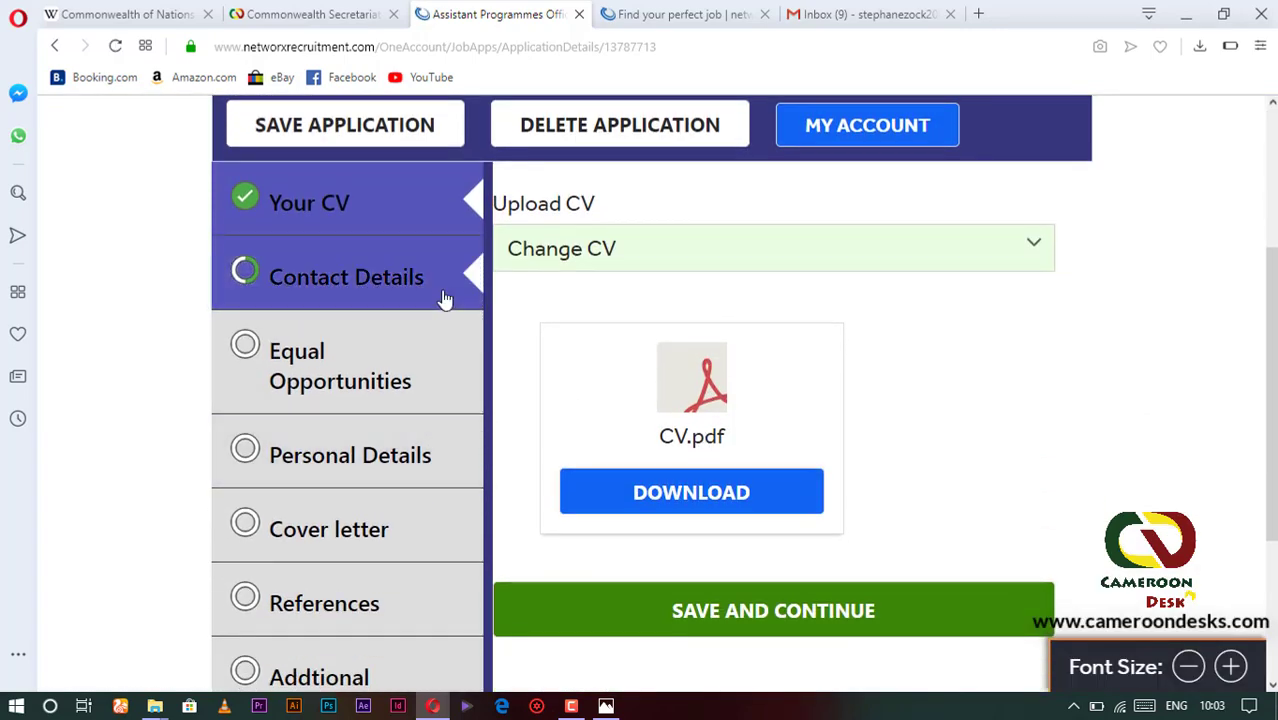
# - Open Contact Details, keep the title as Mr, and check the first name
pyautogui.click(366, 286)
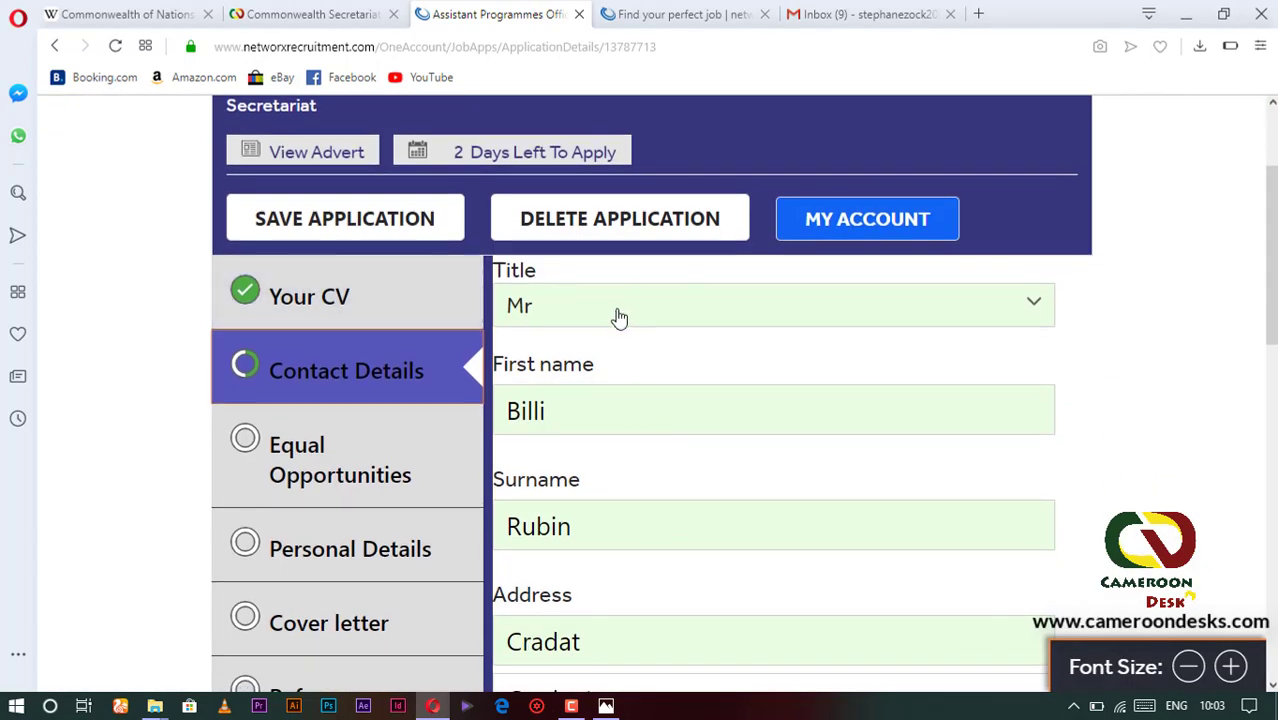
pyautogui.click(650, 317)
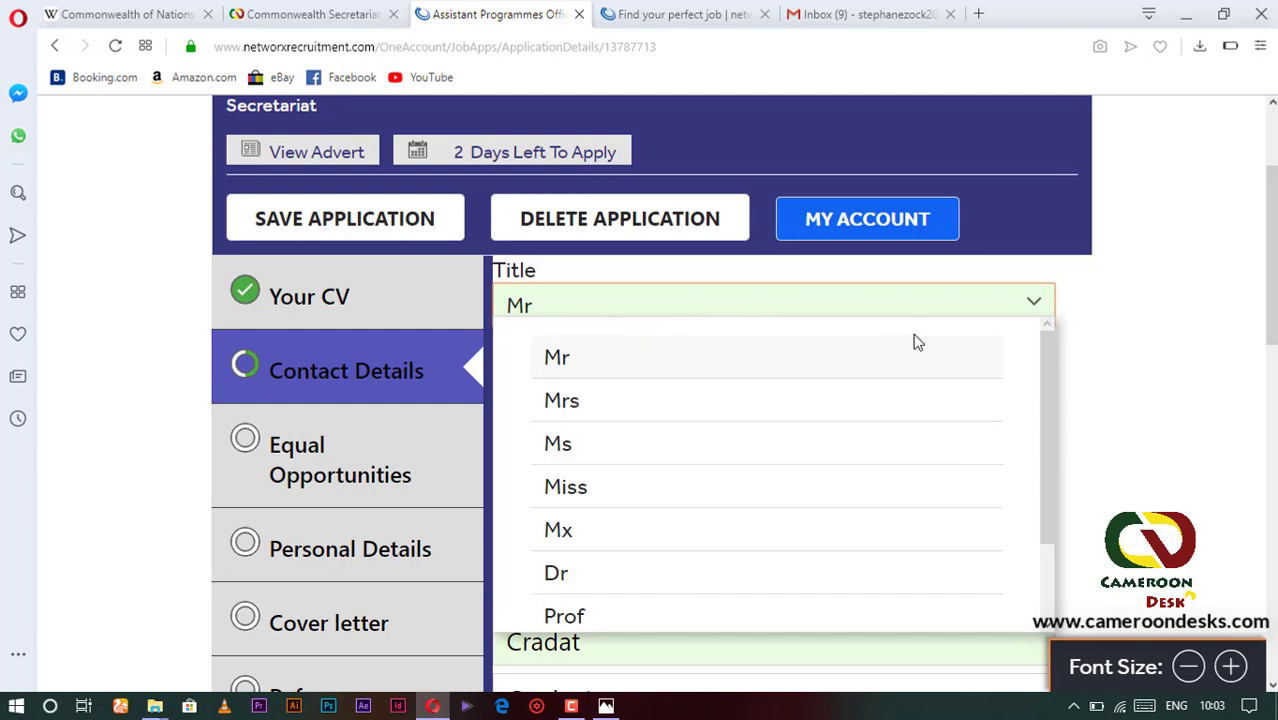
pyautogui.click(614, 362)
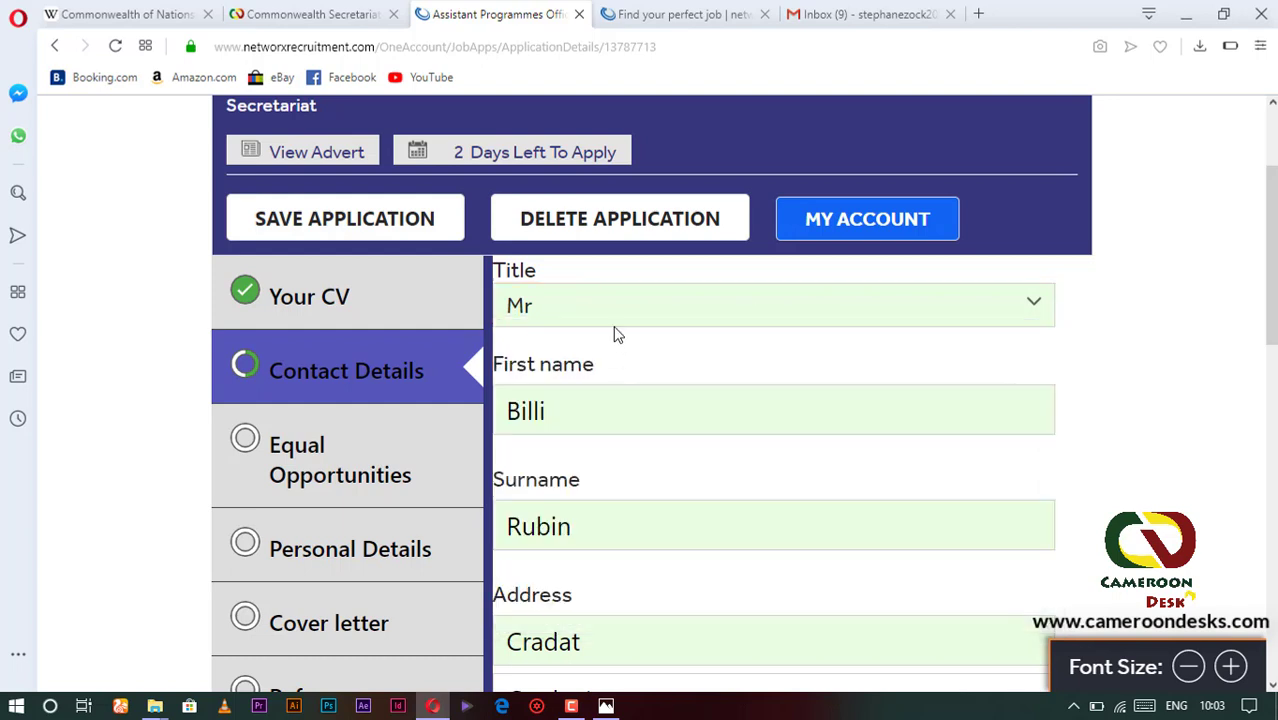
pyautogui.click(560, 415)
pyautogui.scroll(-1, 565, 334)
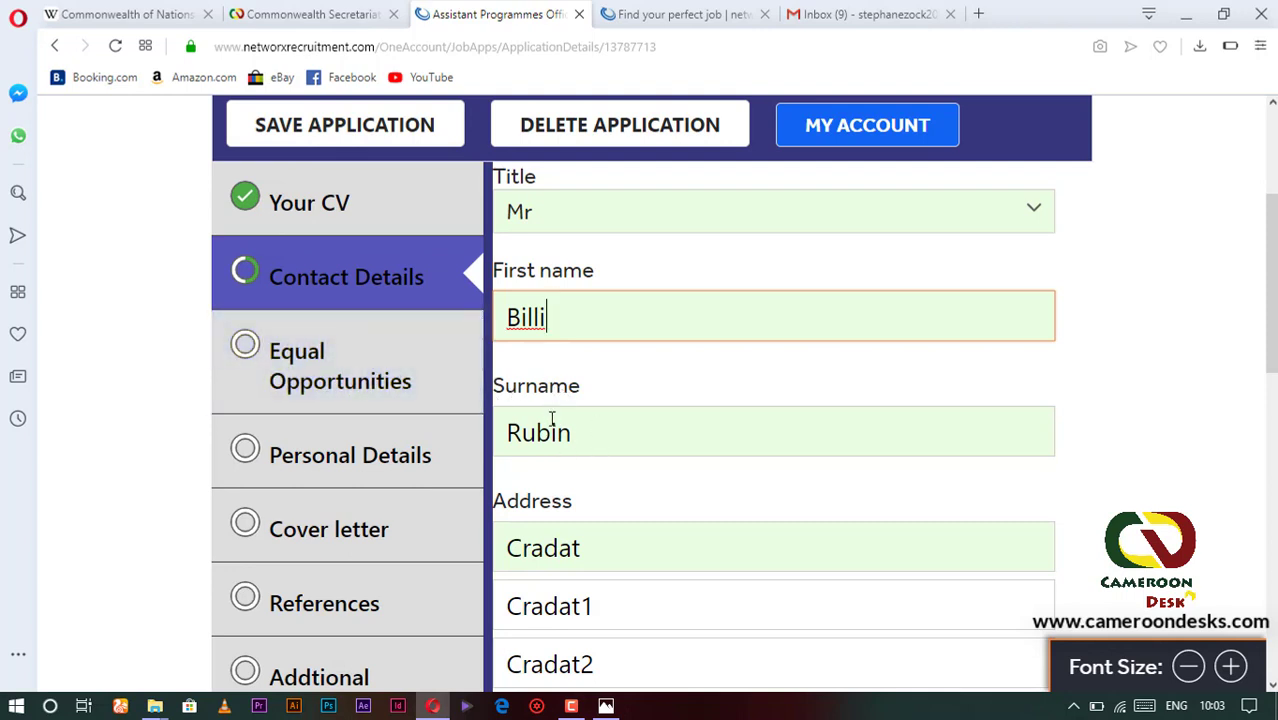
pyautogui.scroll(-2, 571, 420)
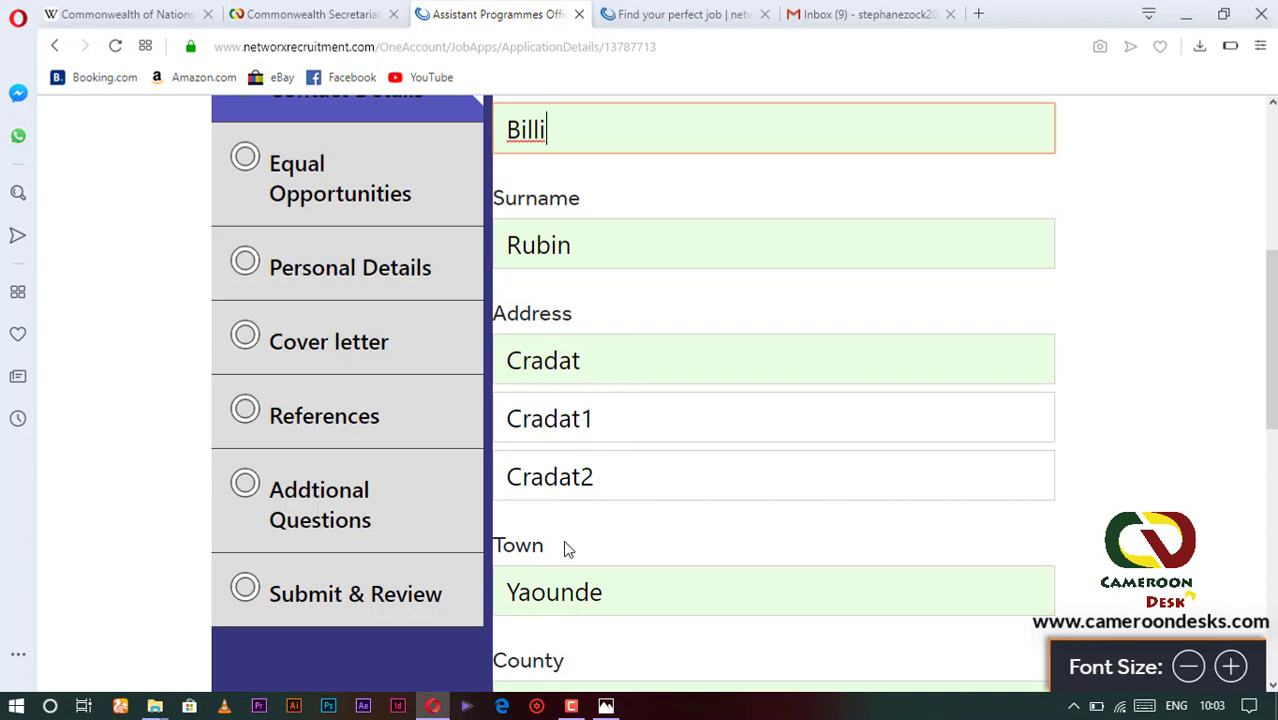
pyautogui.scroll(-1, 562, 525)
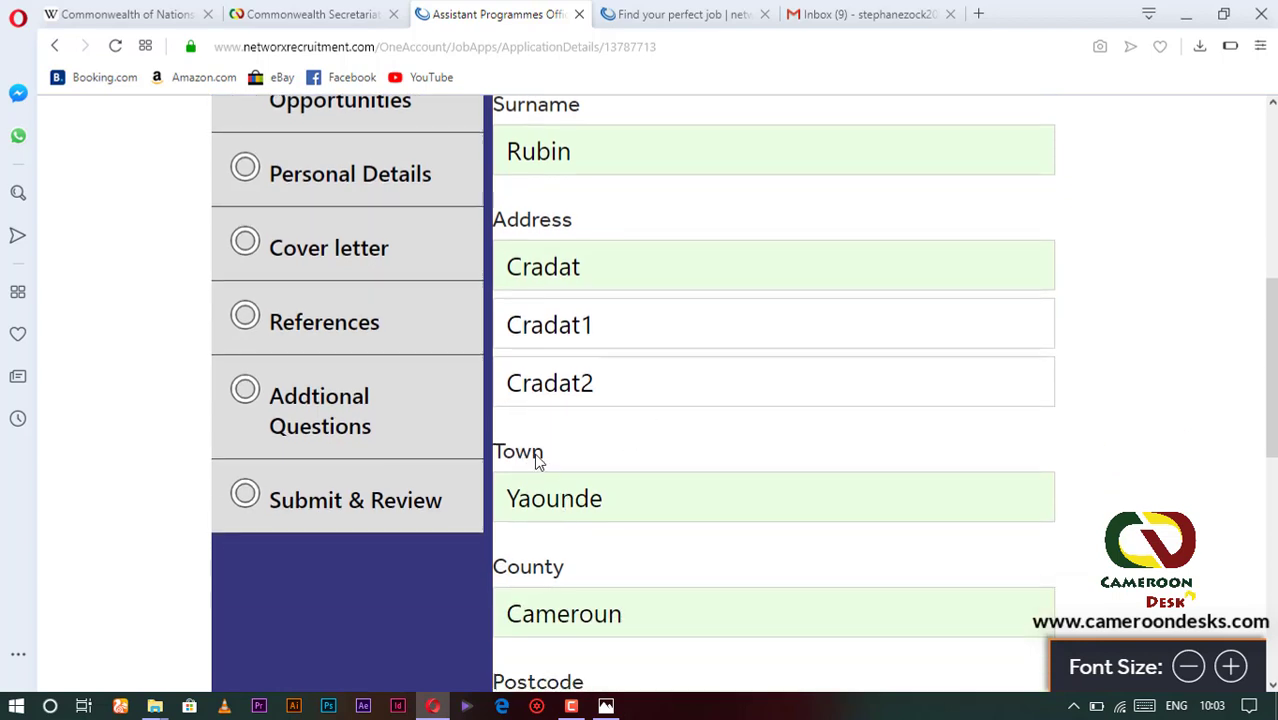
# - Review the prefilled town, postcode NON UK and mobile number entries
pyautogui.moveTo(609, 505); pyautogui.dragTo(551, 507)
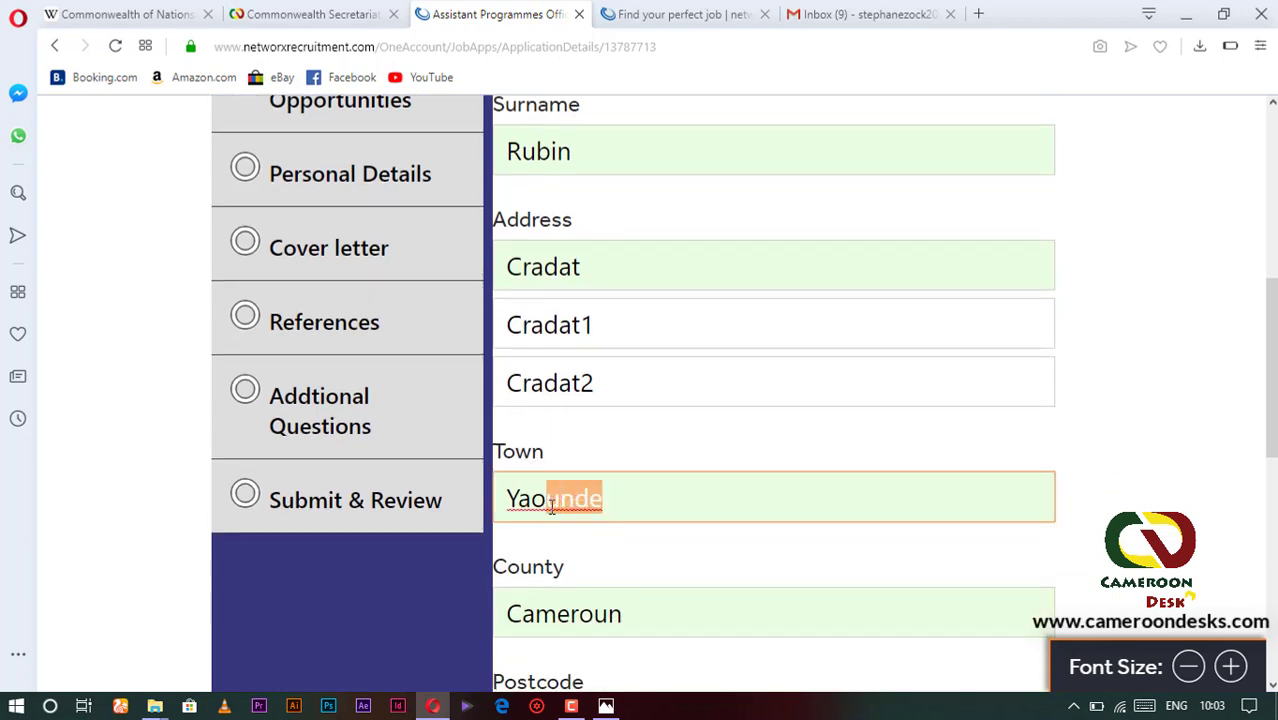
pyautogui.click(640, 502)
pyautogui.scroll(-1, 590, 562)
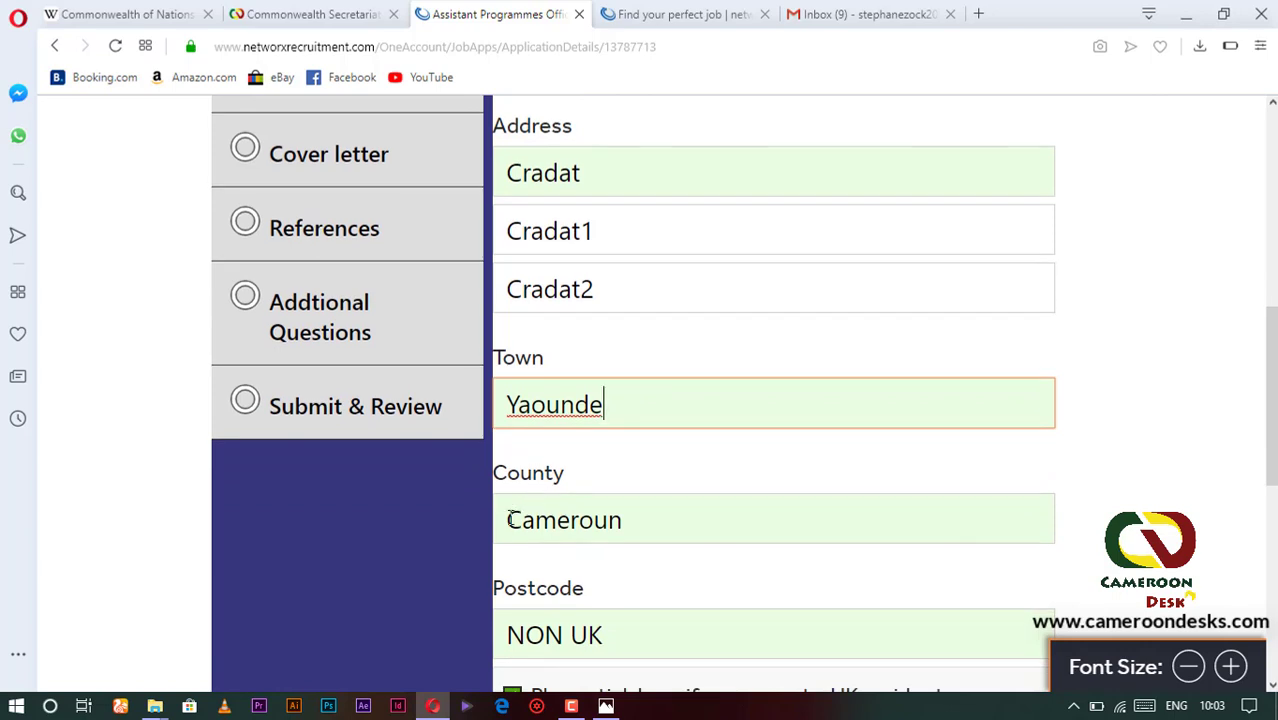
pyautogui.scroll(-1, 503, 516)
pyautogui.scroll(-3, 563, 504)
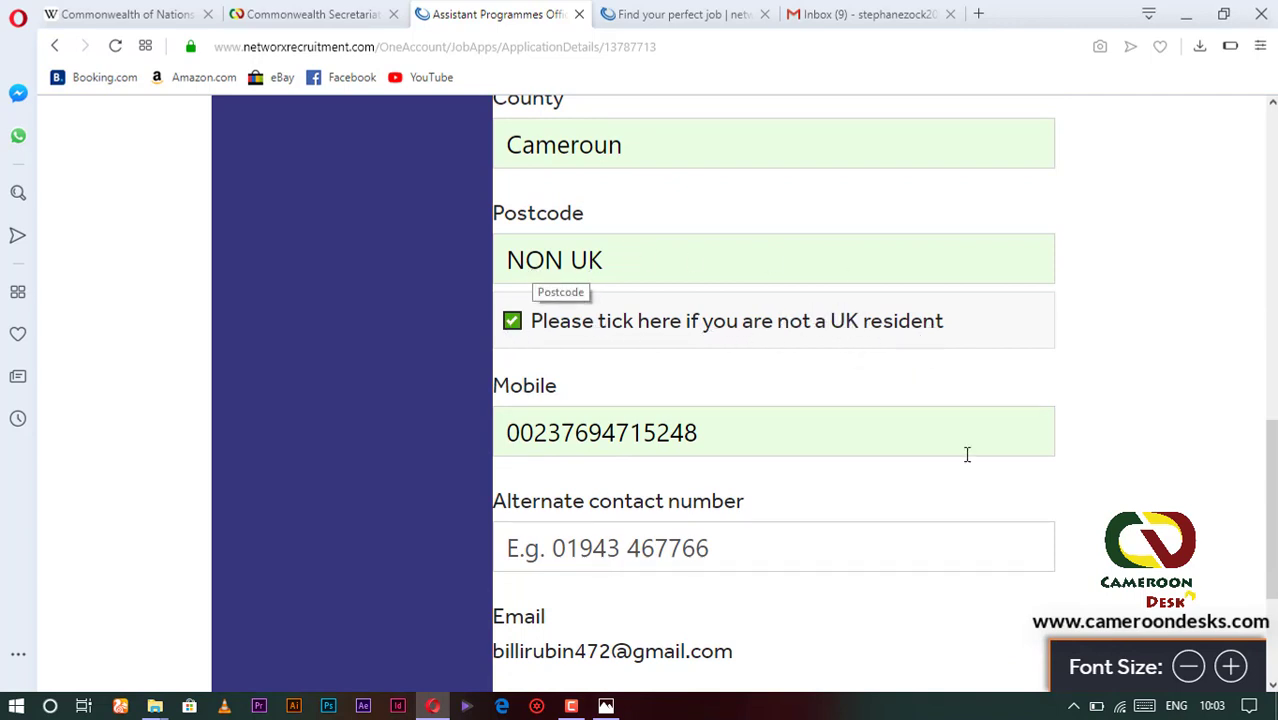
pyautogui.scroll(-1, 630, 460)
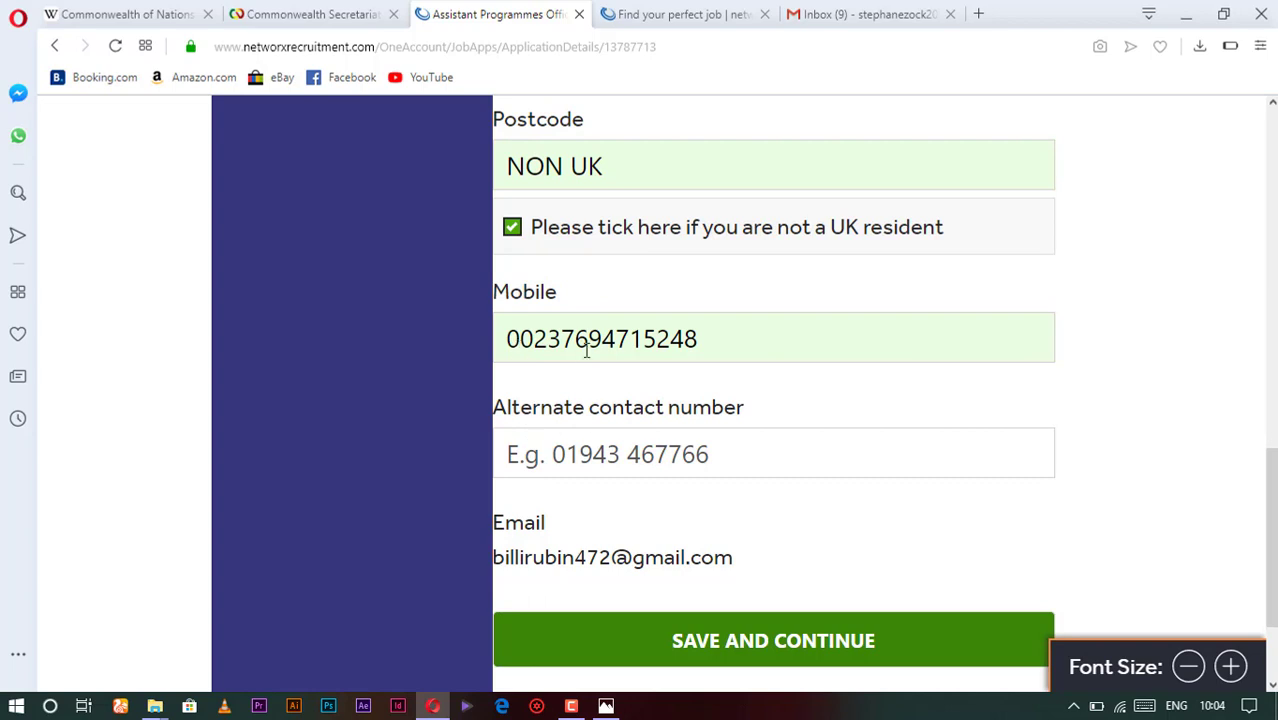
pyautogui.moveTo(701, 334); pyautogui.dragTo(487, 334)
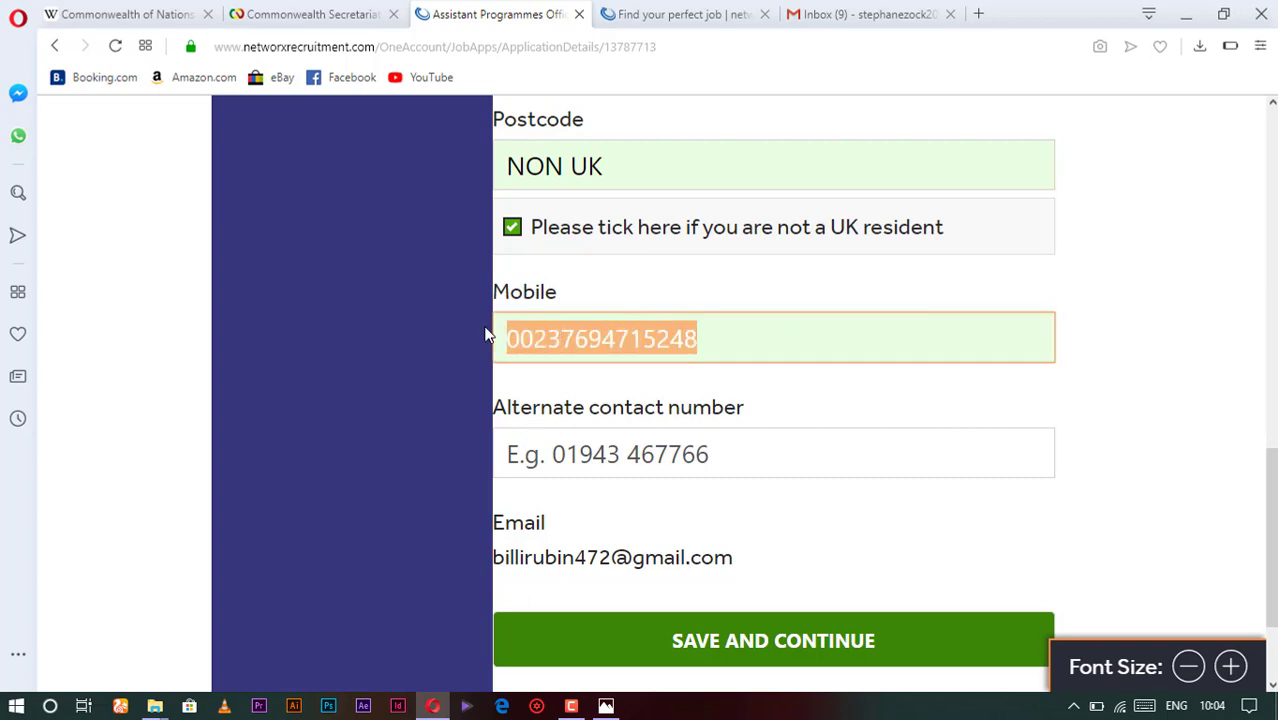
pyautogui.scroll(-1, 629, 455)
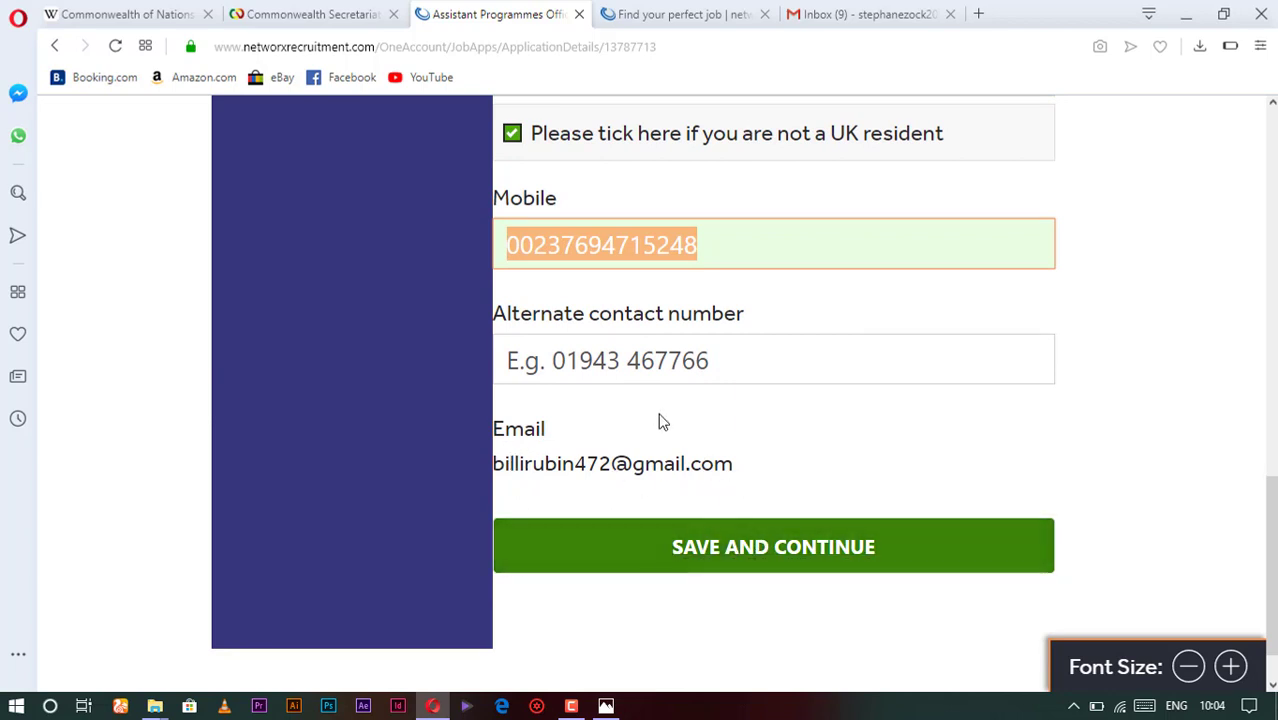
# - Save the contact details, then answer No to disability and Male for gender
pyautogui.click(740, 550)
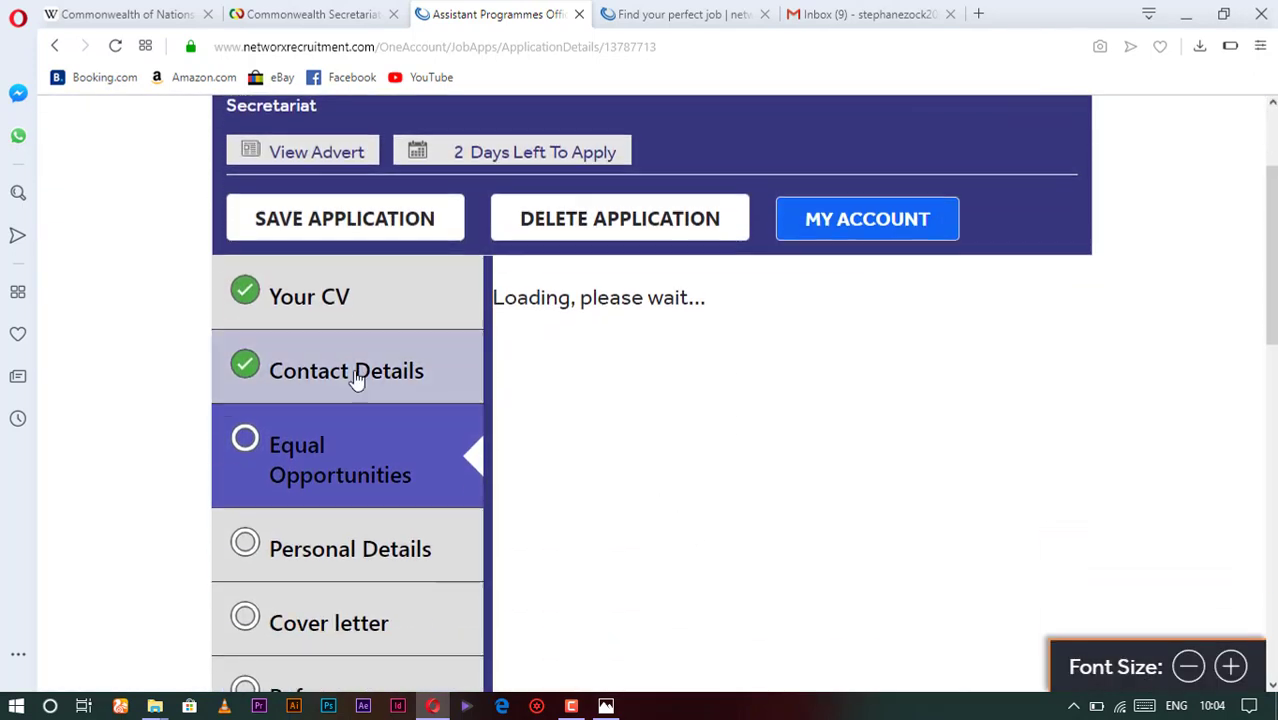
pyautogui.scroll(-1, 337, 473)
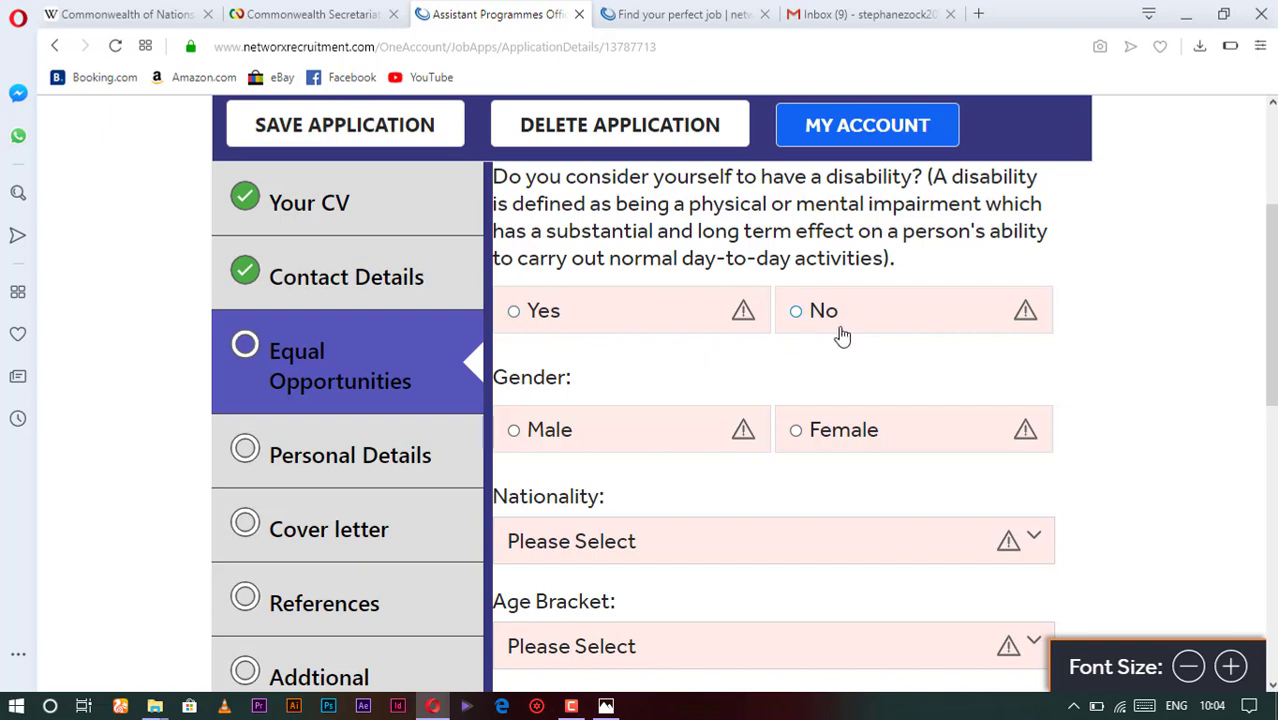
pyautogui.click(797, 313)
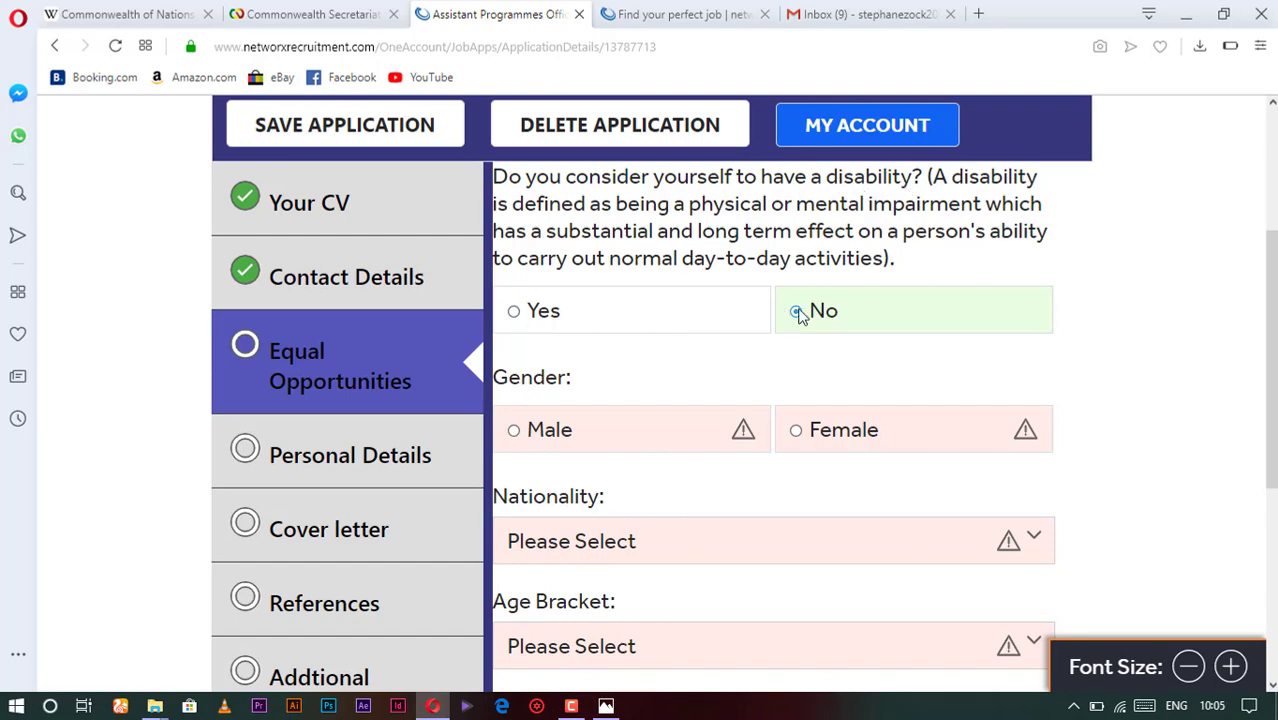
pyautogui.scroll(-1, 645, 383)
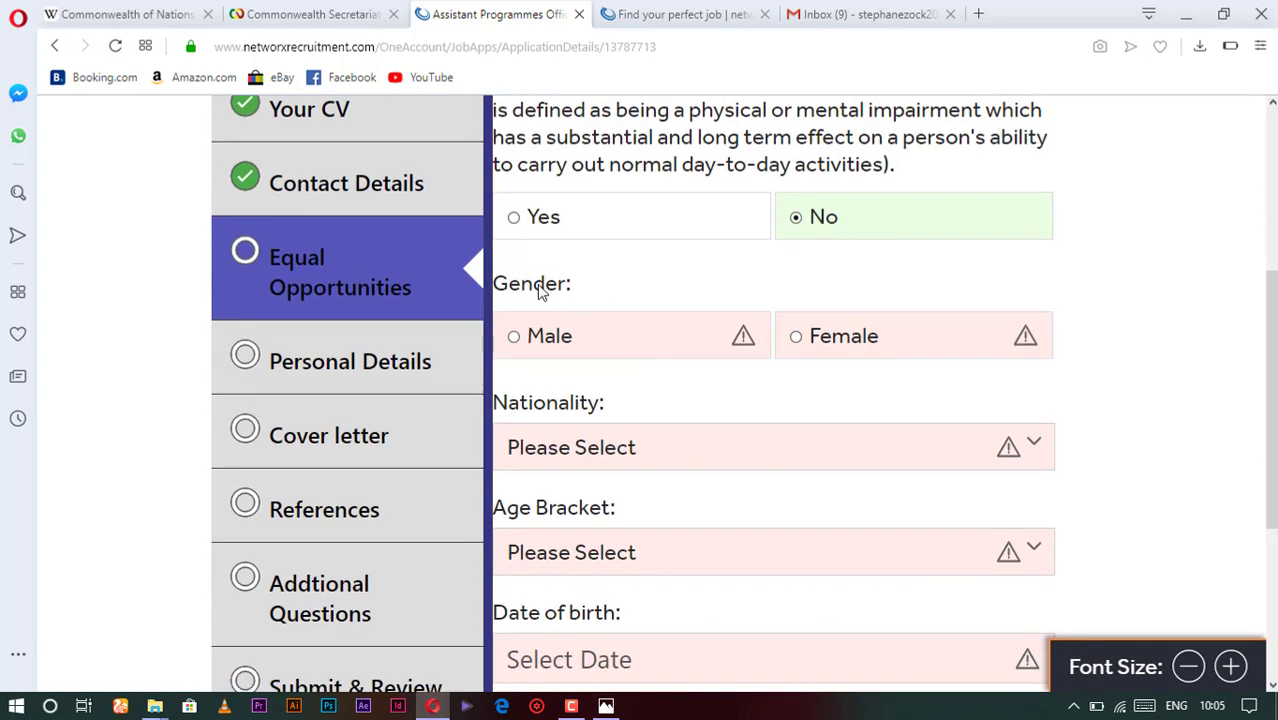
pyautogui.click(515, 338)
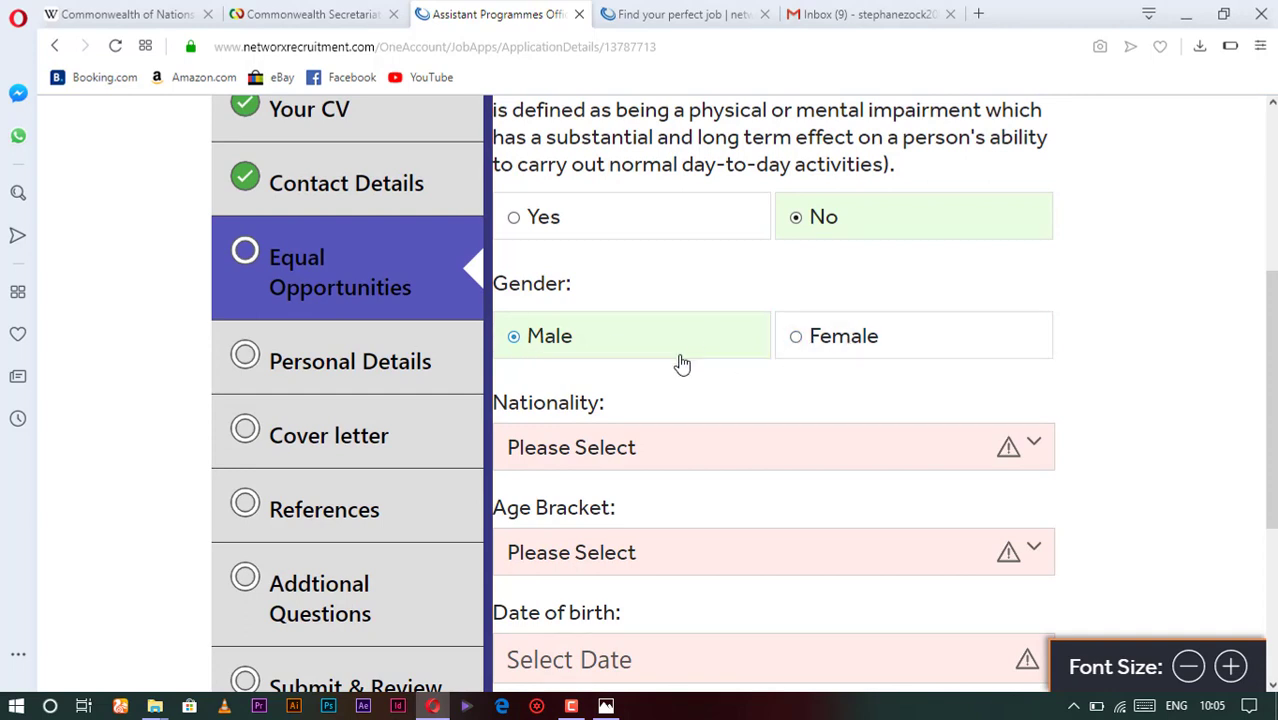
pyautogui.scroll(-2, 679, 362)
# - Choose Africa - Cameroon as nationality and the 23-28 age bracket
pyautogui.click(612, 268)
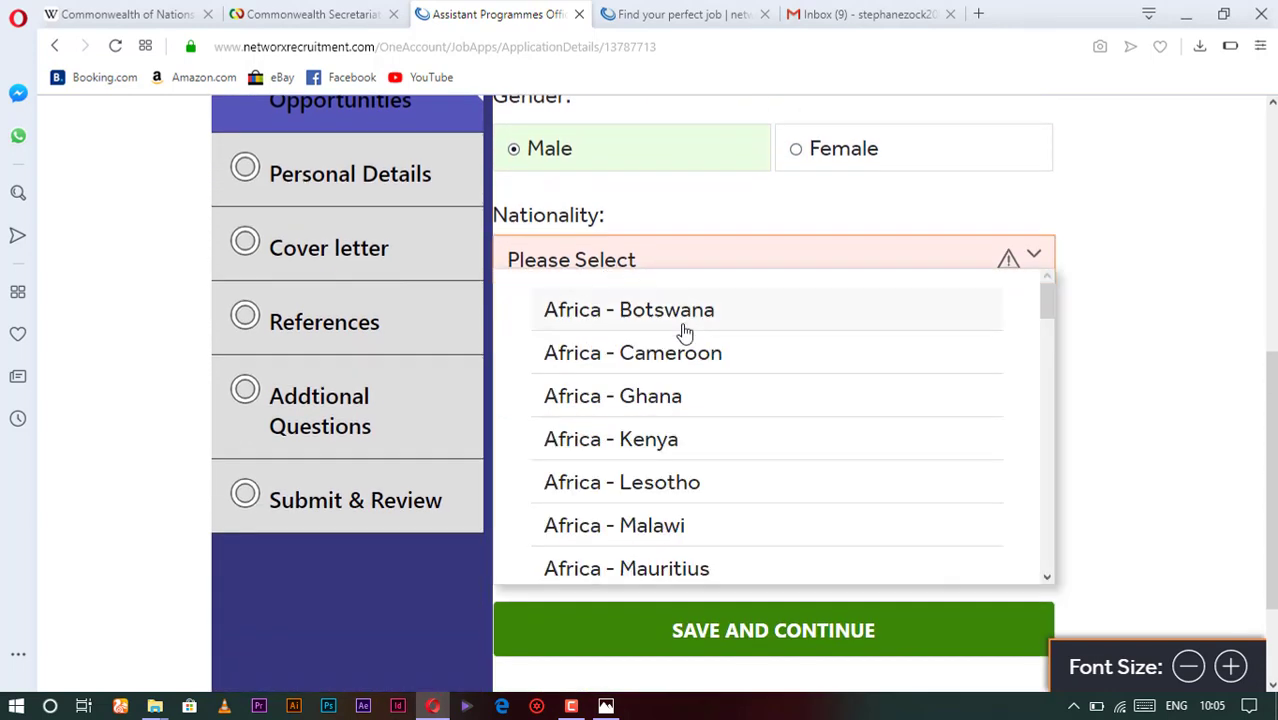
pyautogui.click(664, 362)
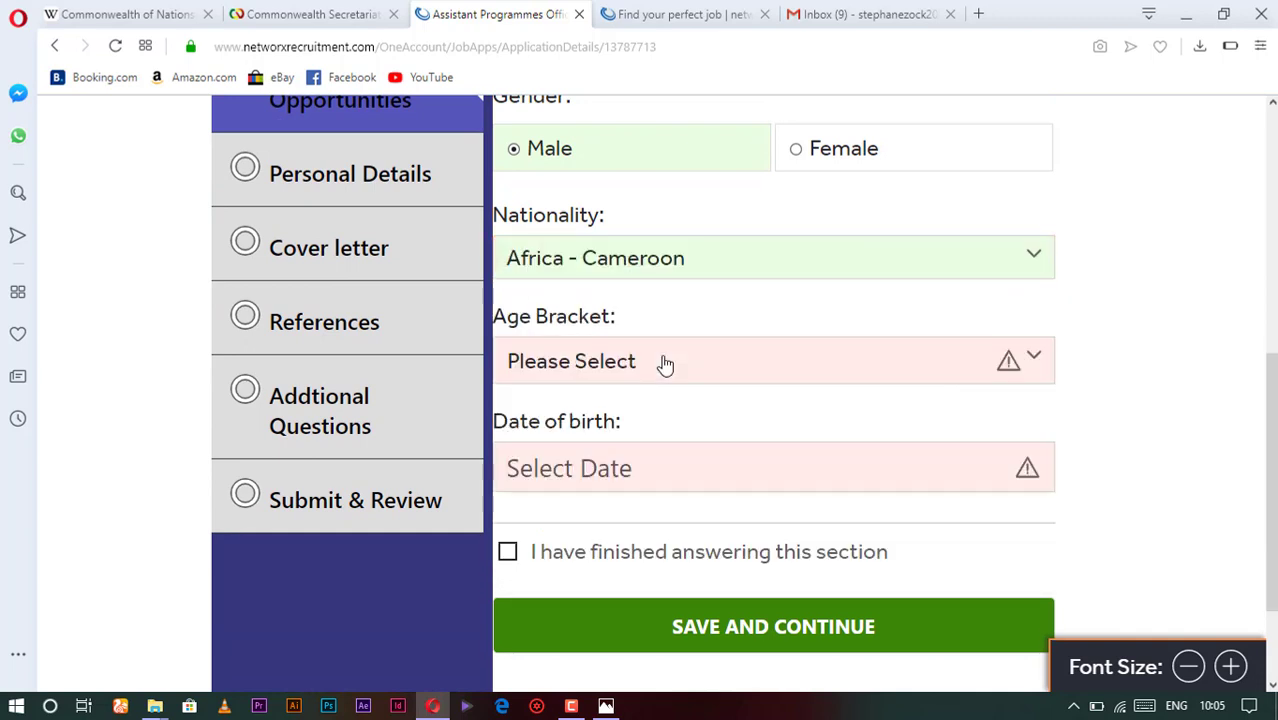
pyautogui.scroll(-1, 562, 340)
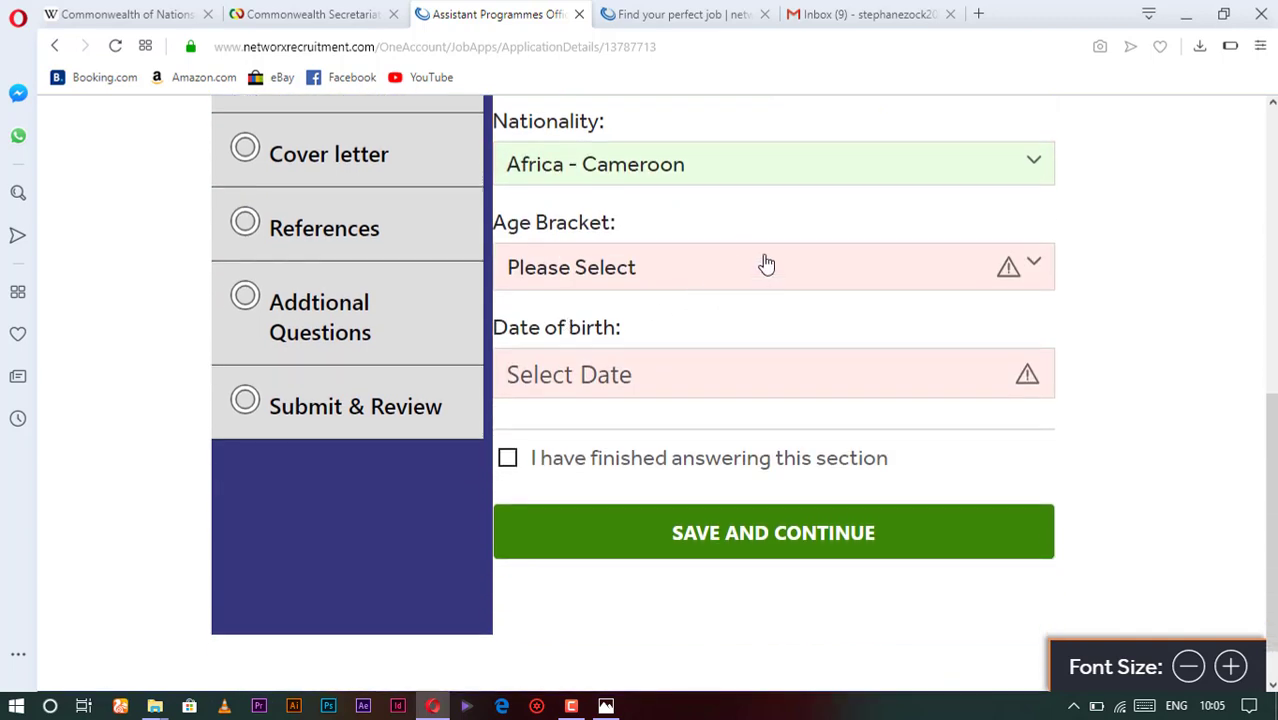
pyautogui.click(658, 268)
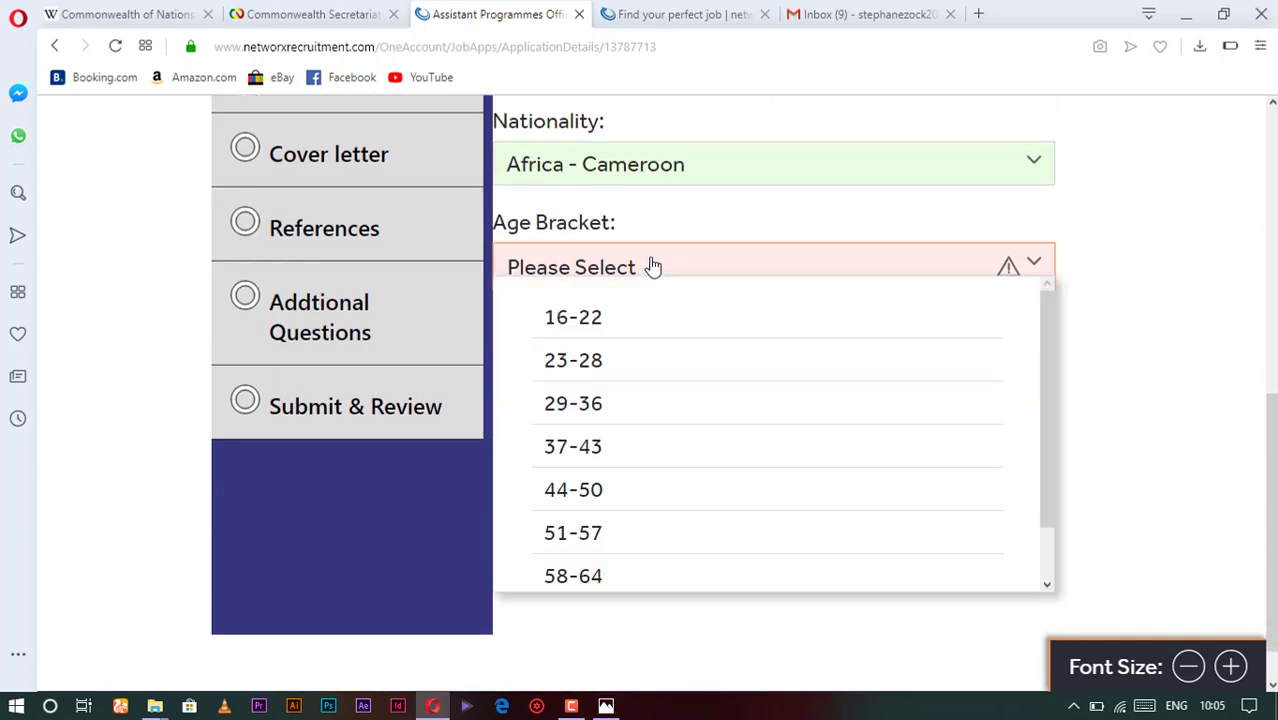
pyautogui.click(604, 370)
pyautogui.scroll(-1, 608, 305)
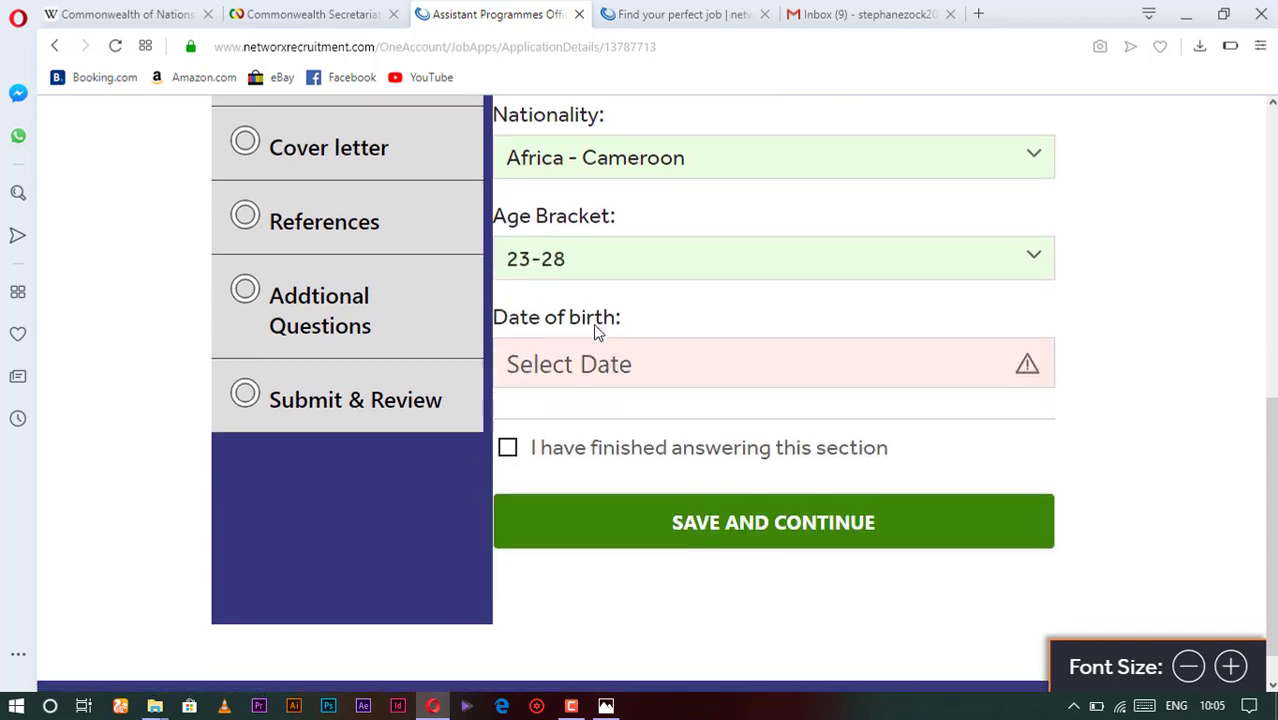
pyautogui.click(561, 319)
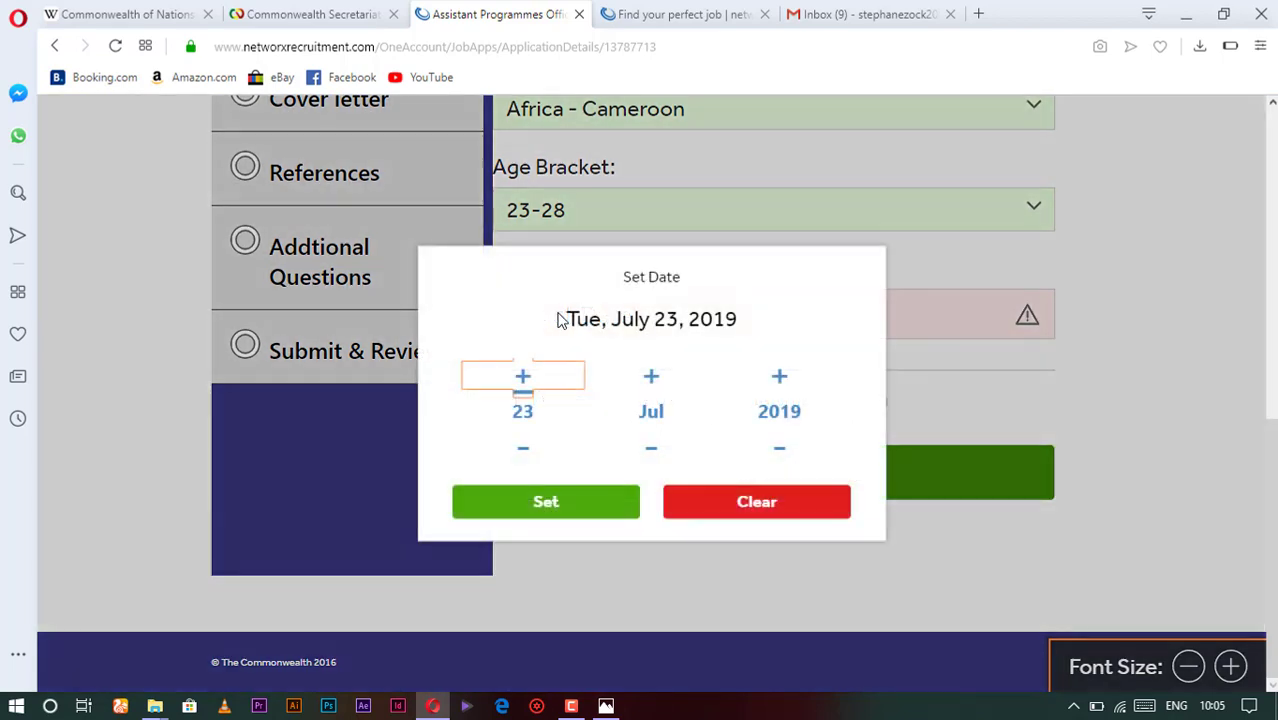
# - Set the date of birth to 23-07-1992 by changing the year to 1992
pyautogui.click(534, 406)
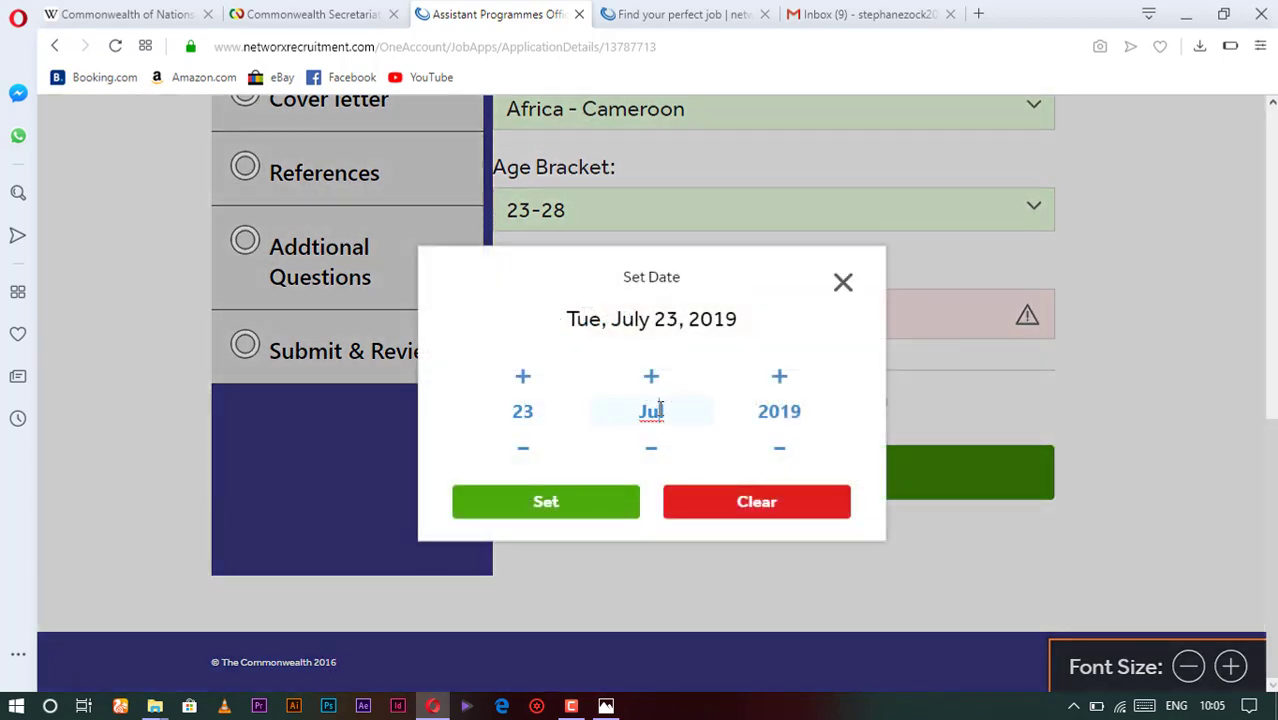
pyautogui.click(785, 406)
pyautogui.press('BackSpace')
pyautogui.press('BackSpace')
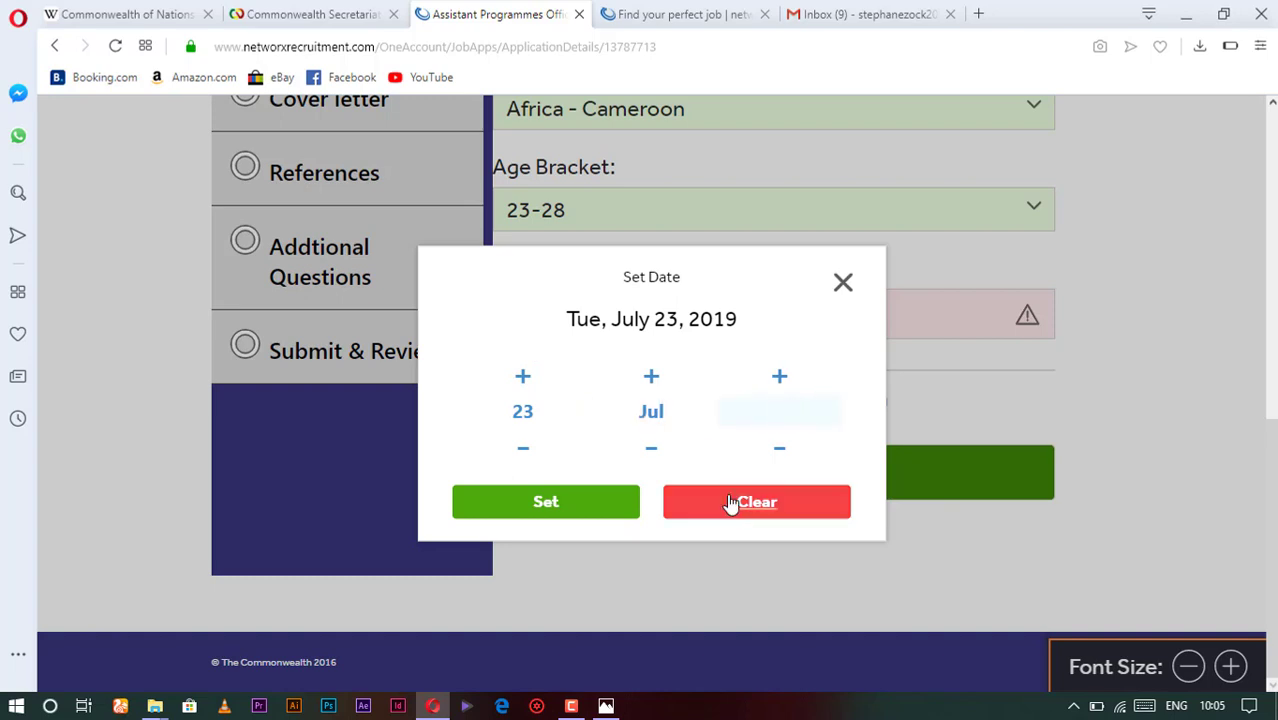
pyautogui.write('1992')
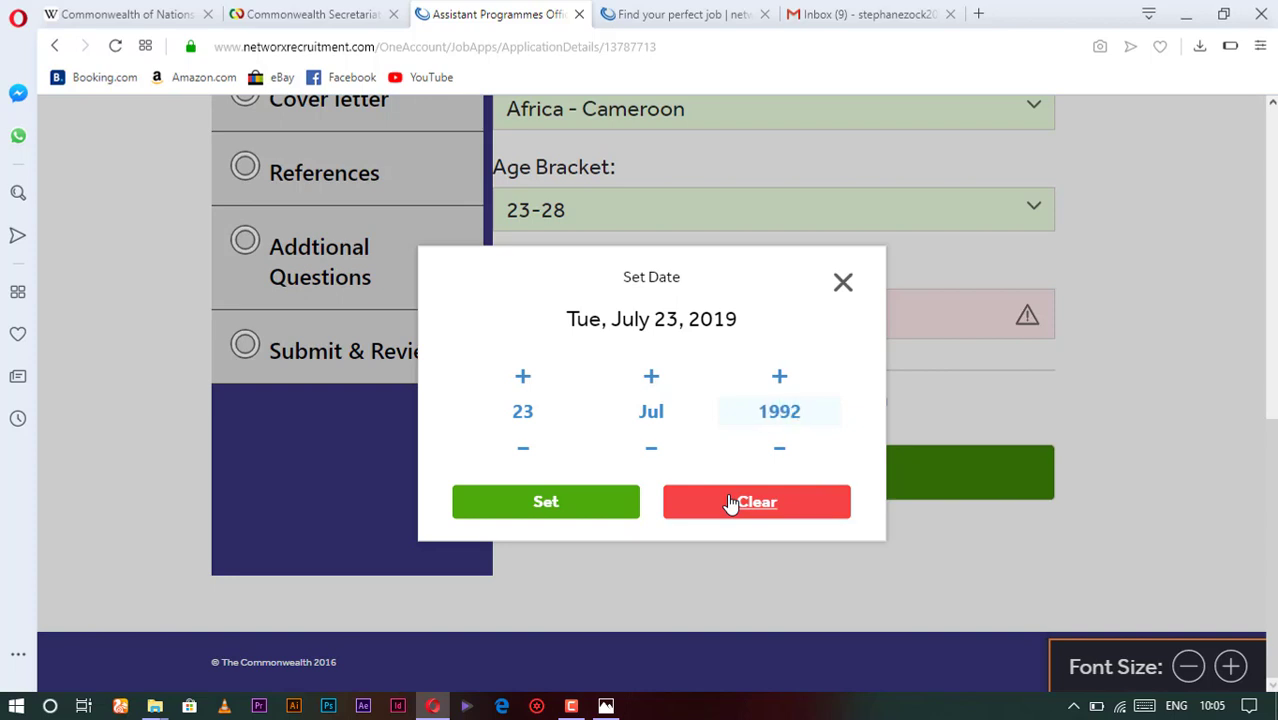
pyautogui.click(545, 502)
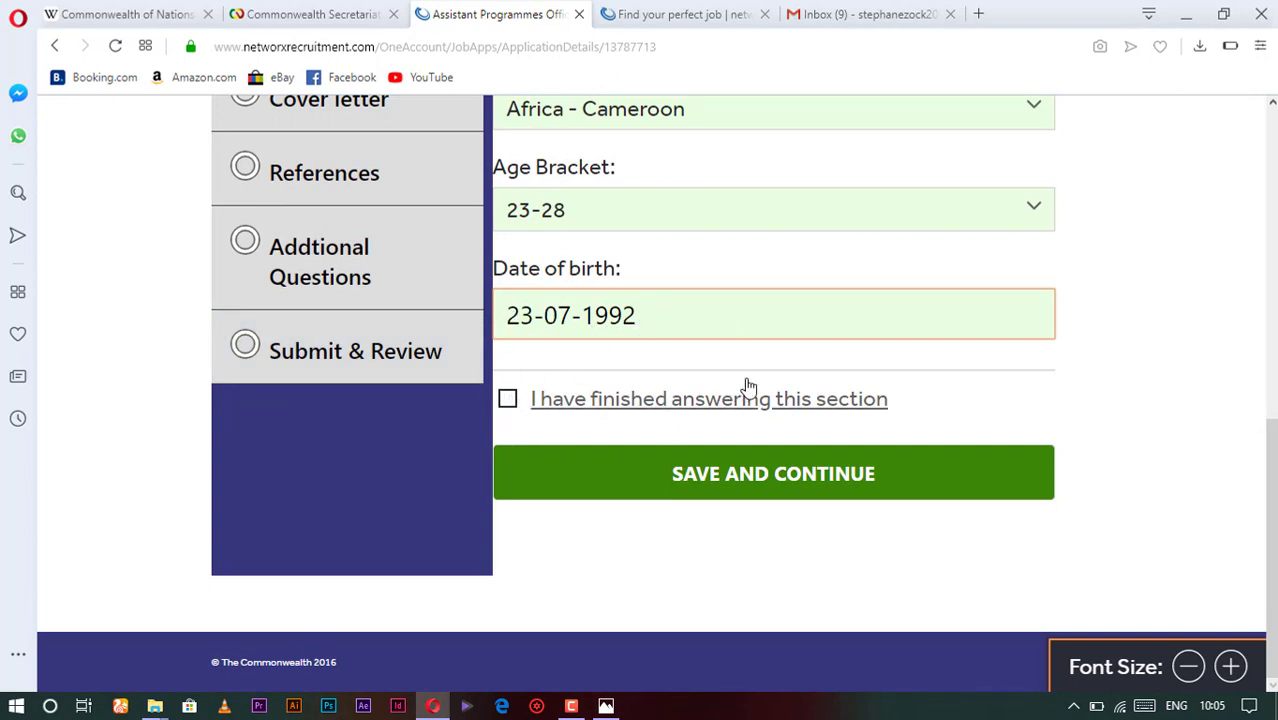
# - Mark the Equal Opportunities section as finished and save it
pyautogui.click(509, 403)
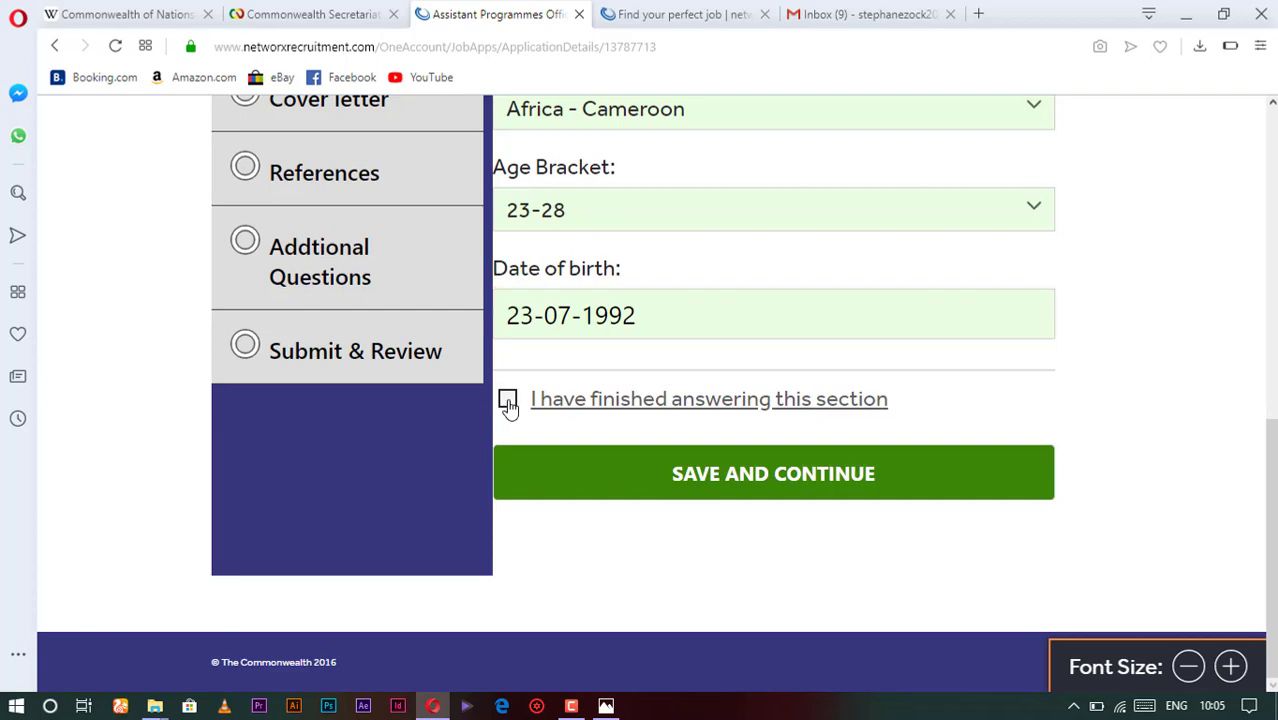
pyautogui.click(764, 488)
pyautogui.scroll(-2, 400, 480)
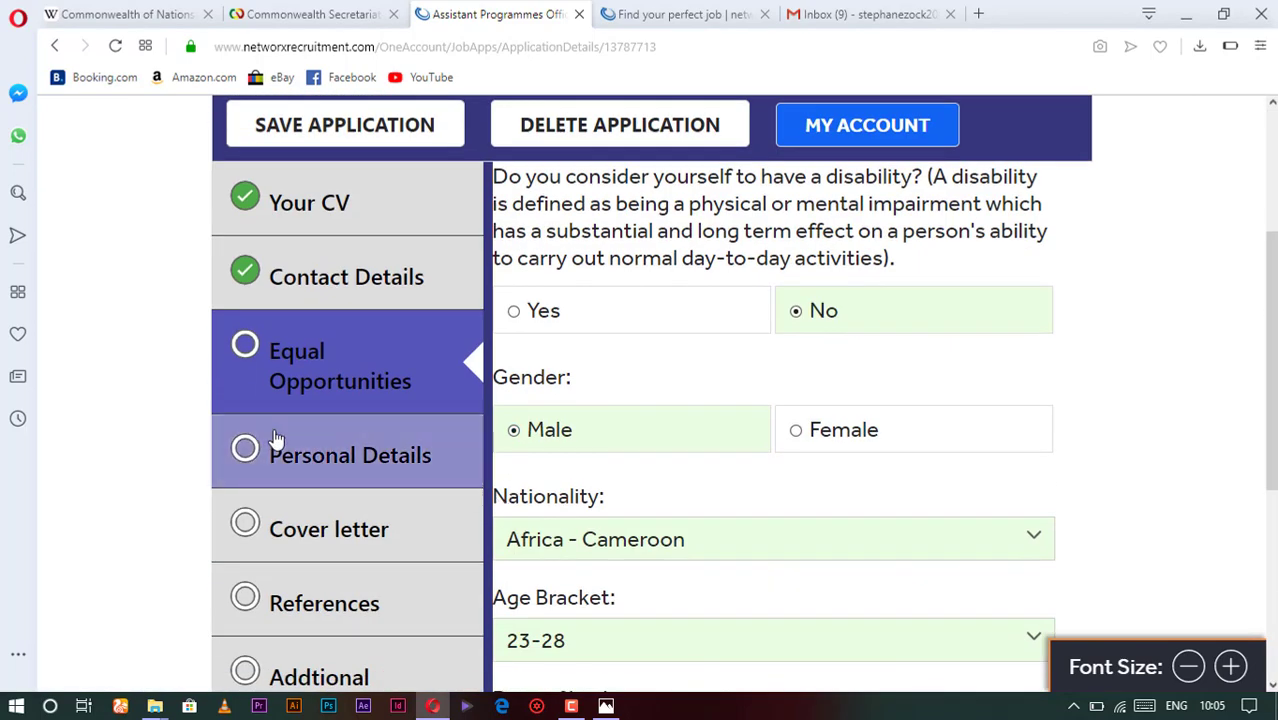
# - Open Personal Details and review the nationality and UK visa questions
pyautogui.click(318, 466)
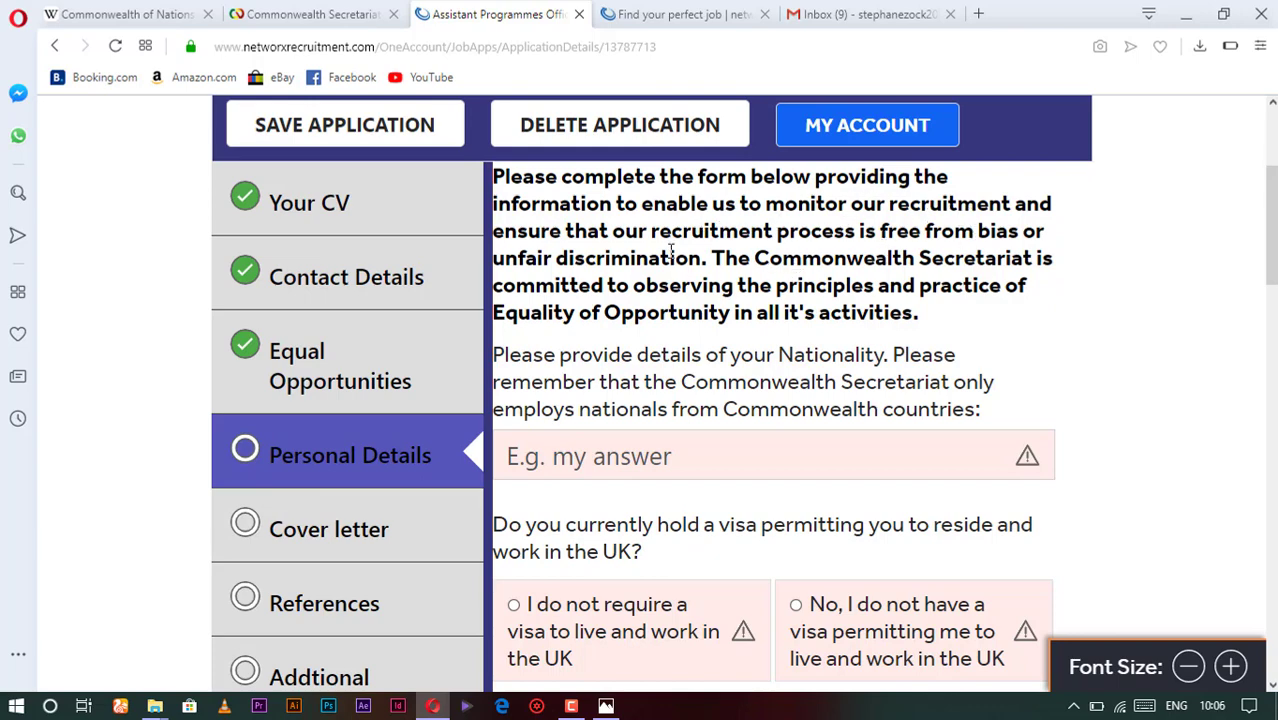
pyautogui.scroll(-1, 767, 274)
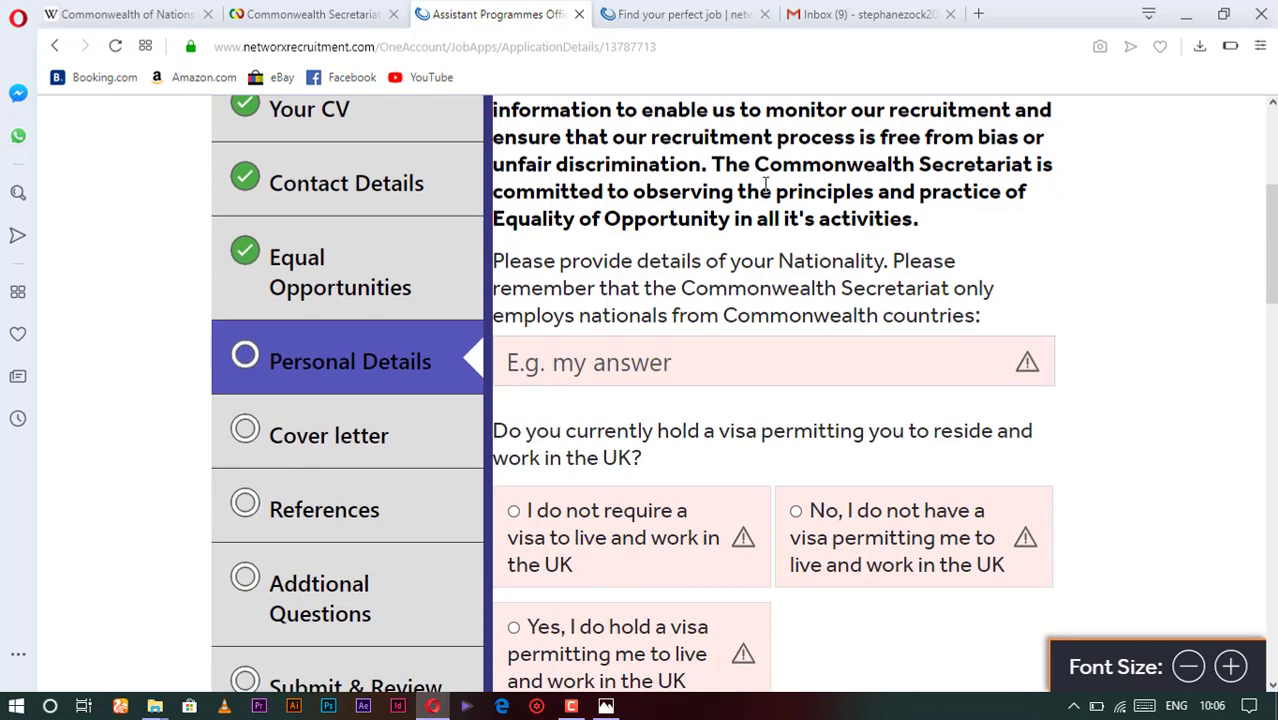
pyautogui.scroll(1, 767, 185)
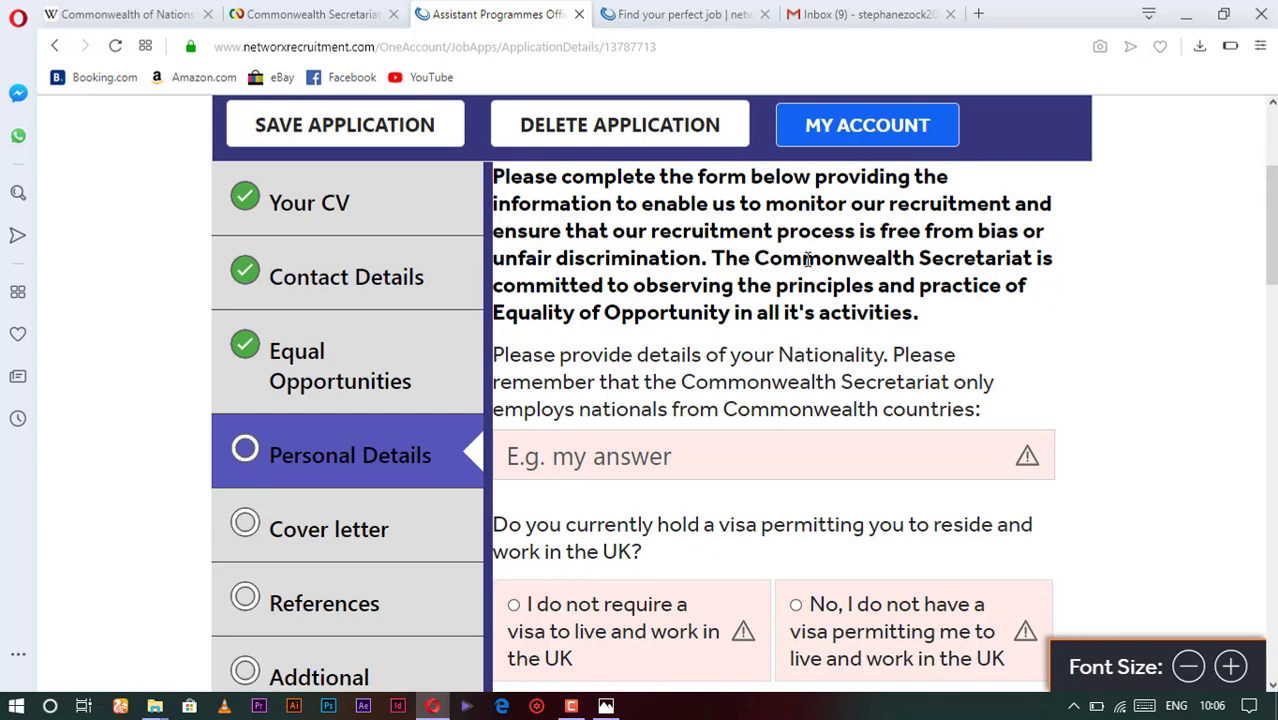
pyautogui.scroll(-1, 807, 260)
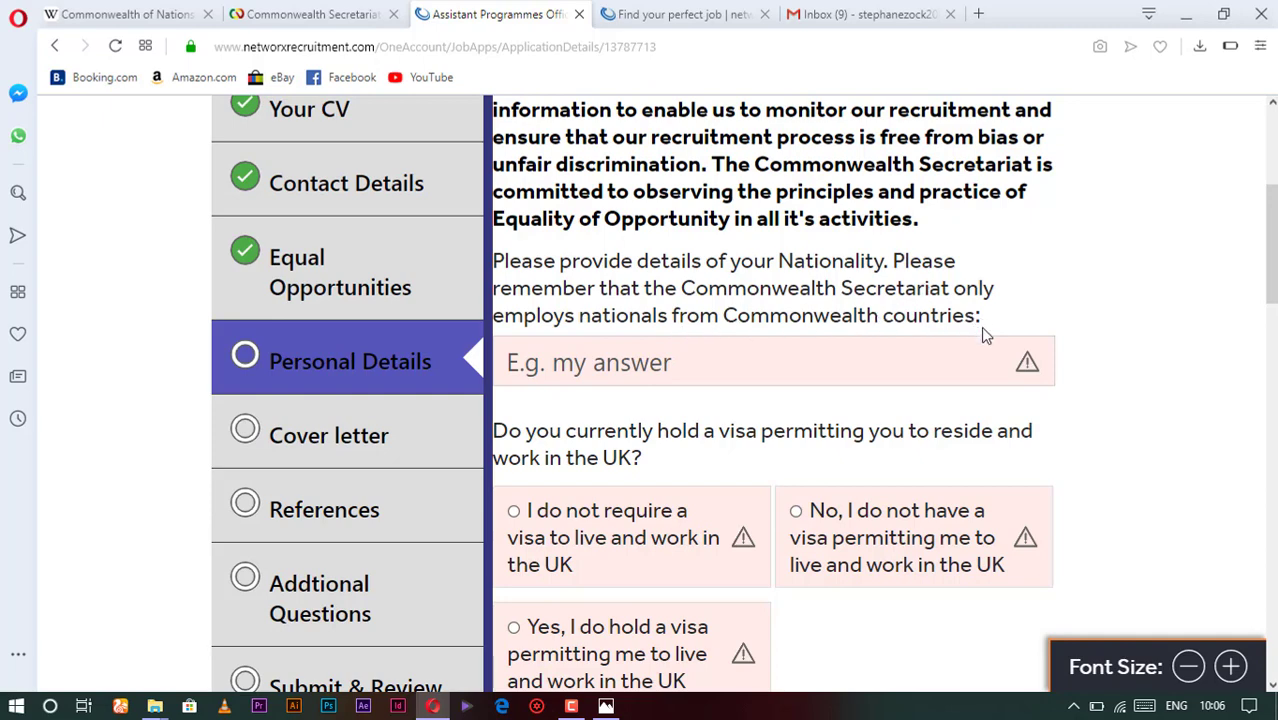
pyautogui.click(736, 372)
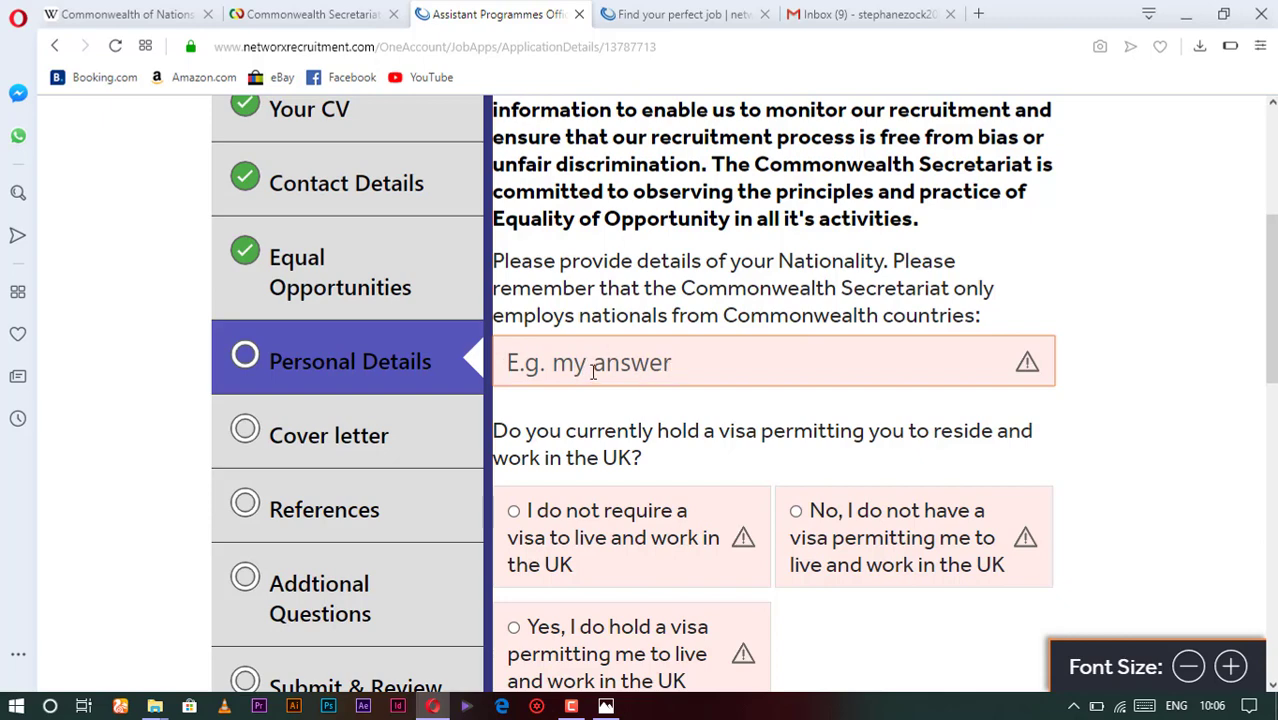
# - Enter 'cameroonian' as nationality and answer 'No, I do not have a visa'
pyautogui.write('ca')
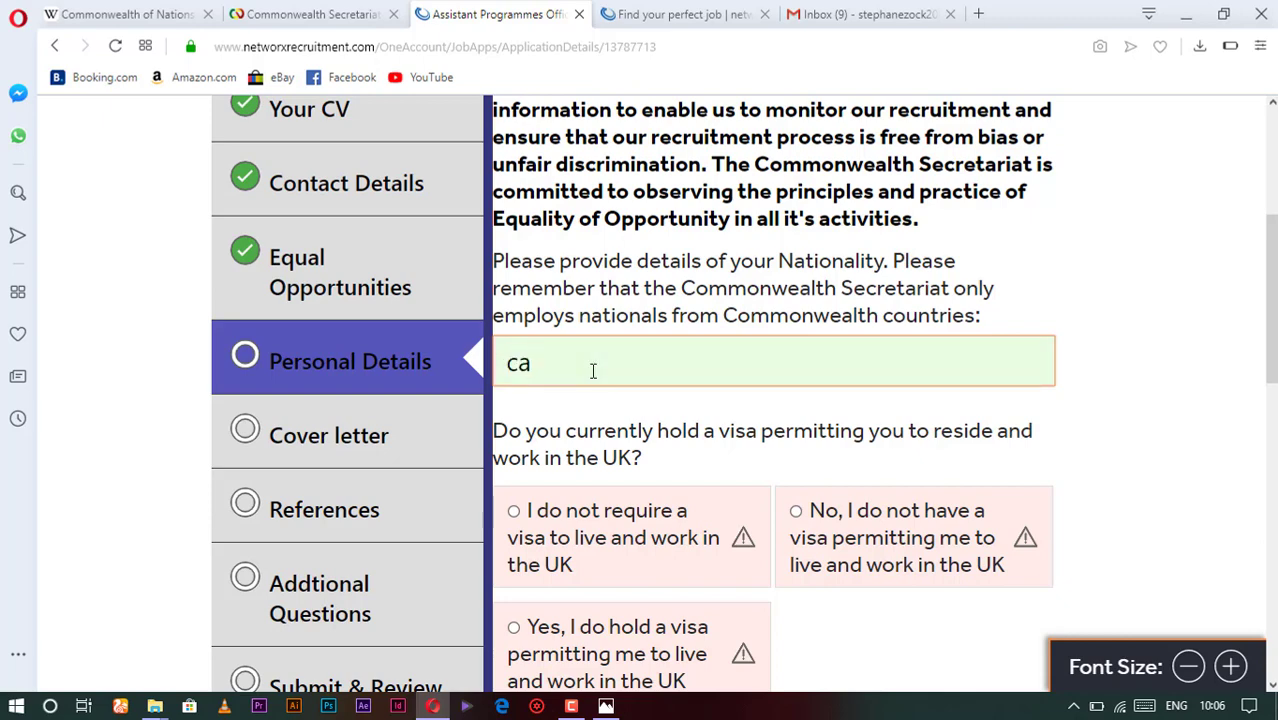
pyautogui.write('meroonian')
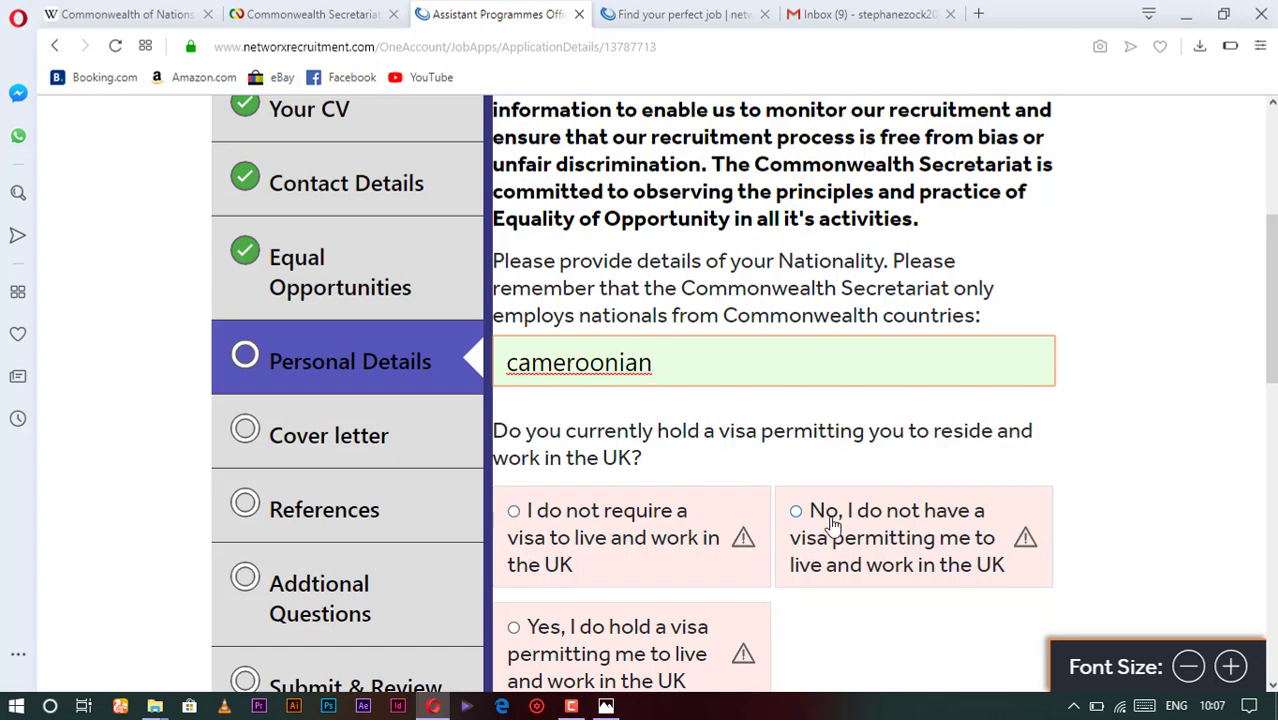
pyautogui.scroll(-3, 830, 525)
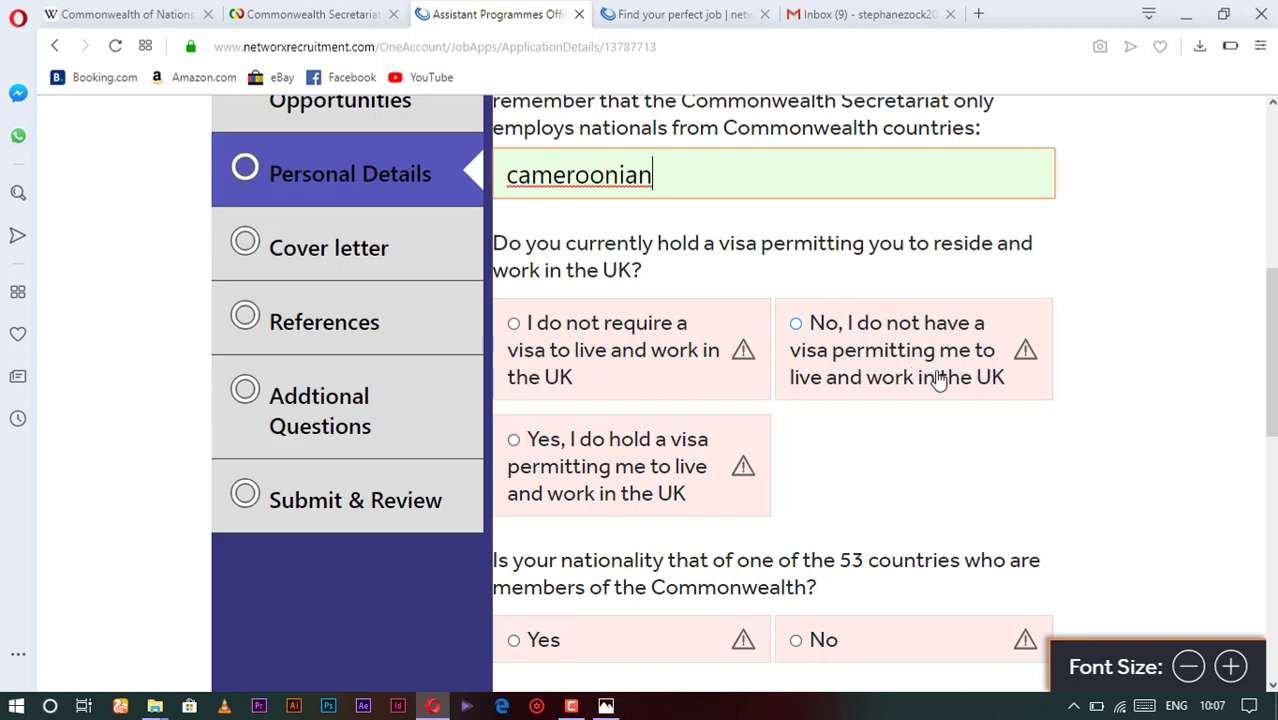
pyautogui.click(796, 323)
pyautogui.scroll(-2, 565, 393)
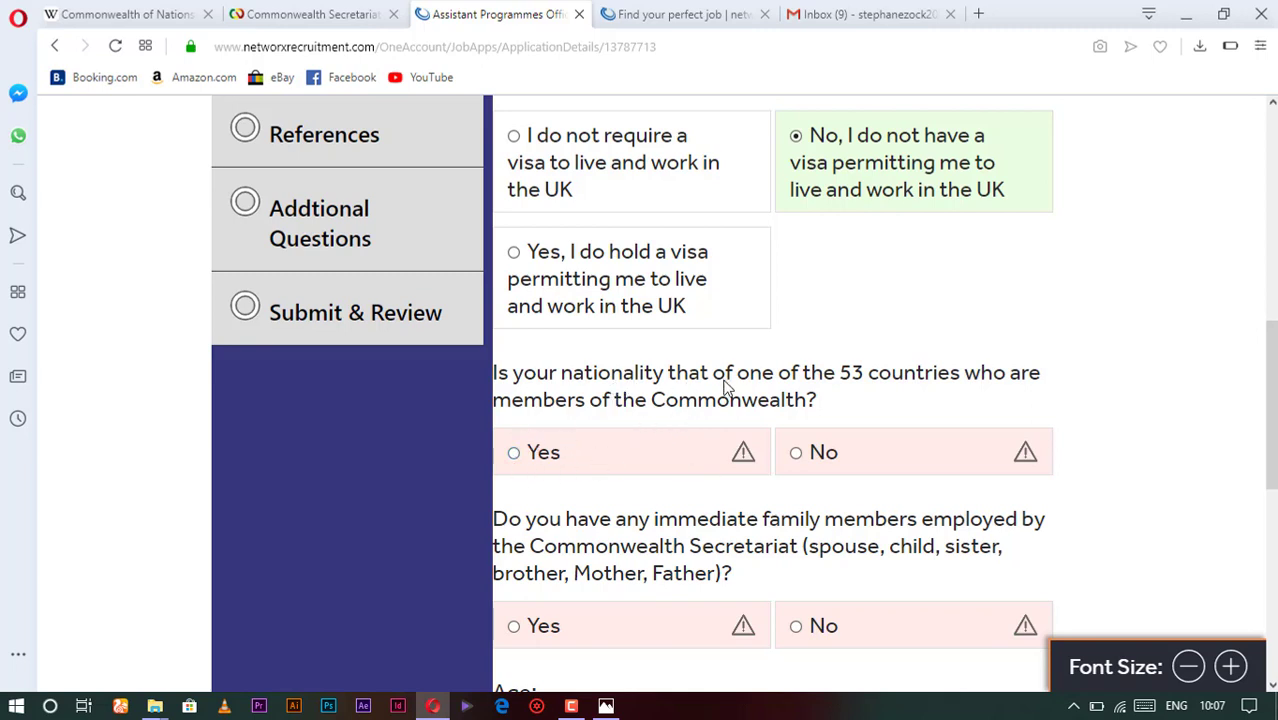
# - Answer Yes to Commonwealth national, No to family employed by the Secretariat, and choose age 23-28
pyautogui.click(514, 452)
pyautogui.scroll(-2, 584, 498)
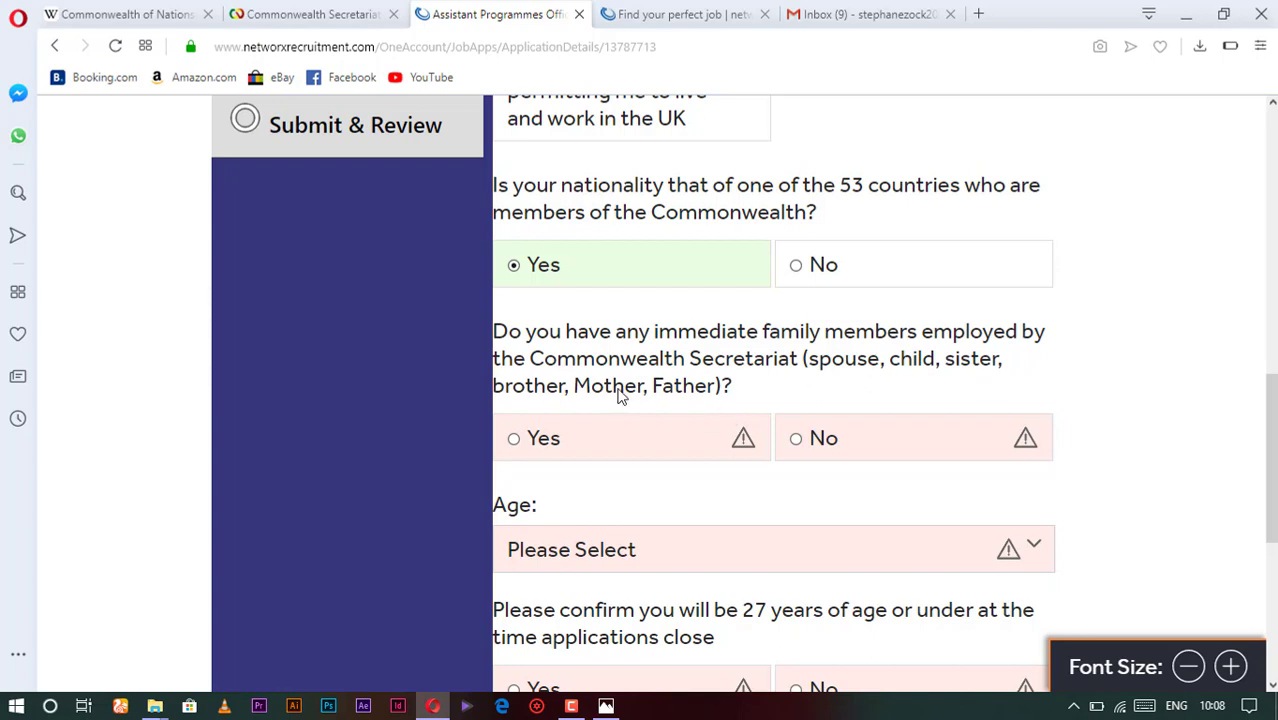
pyautogui.click(797, 440)
pyautogui.scroll(-2, 640, 400)
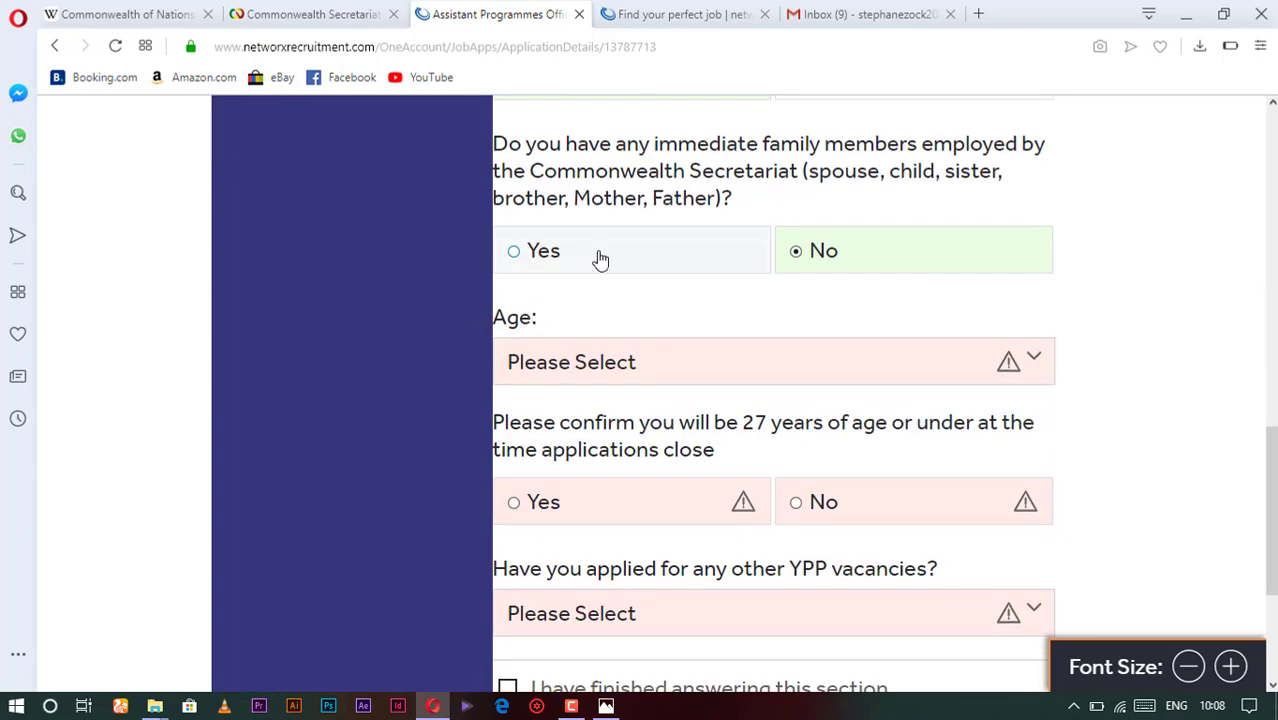
pyautogui.click(666, 372)
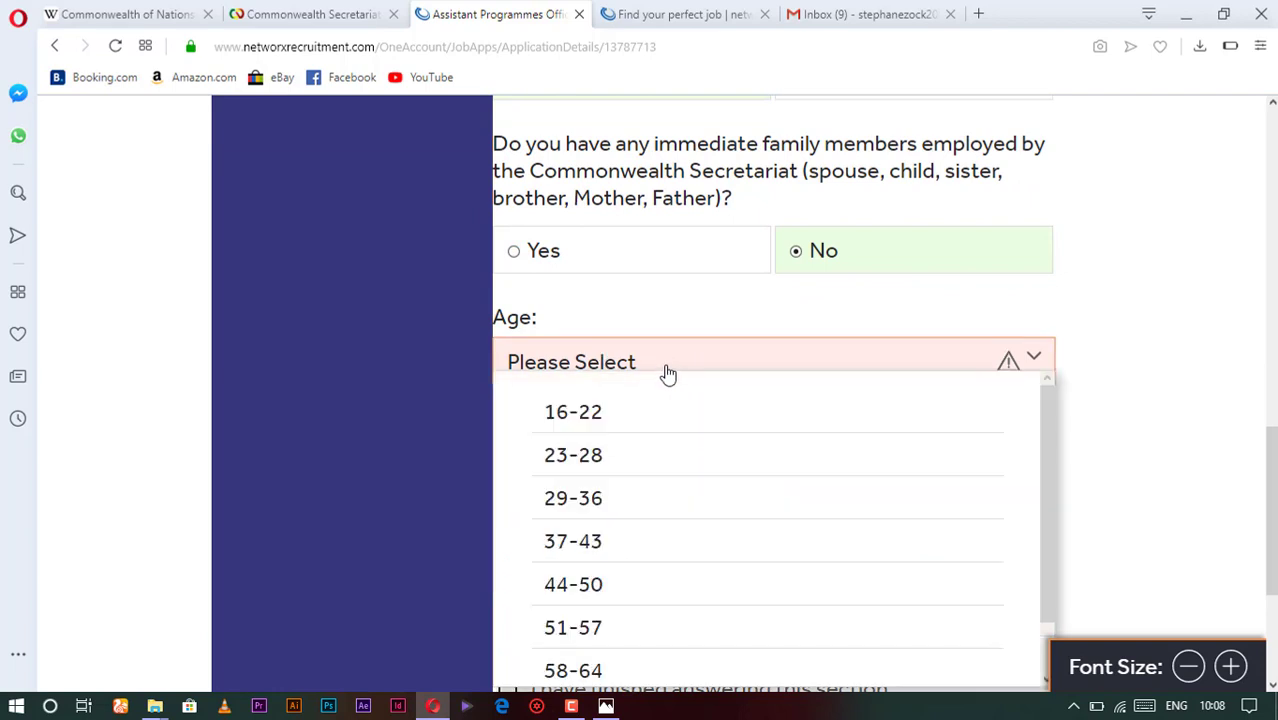
pyautogui.click(589, 458)
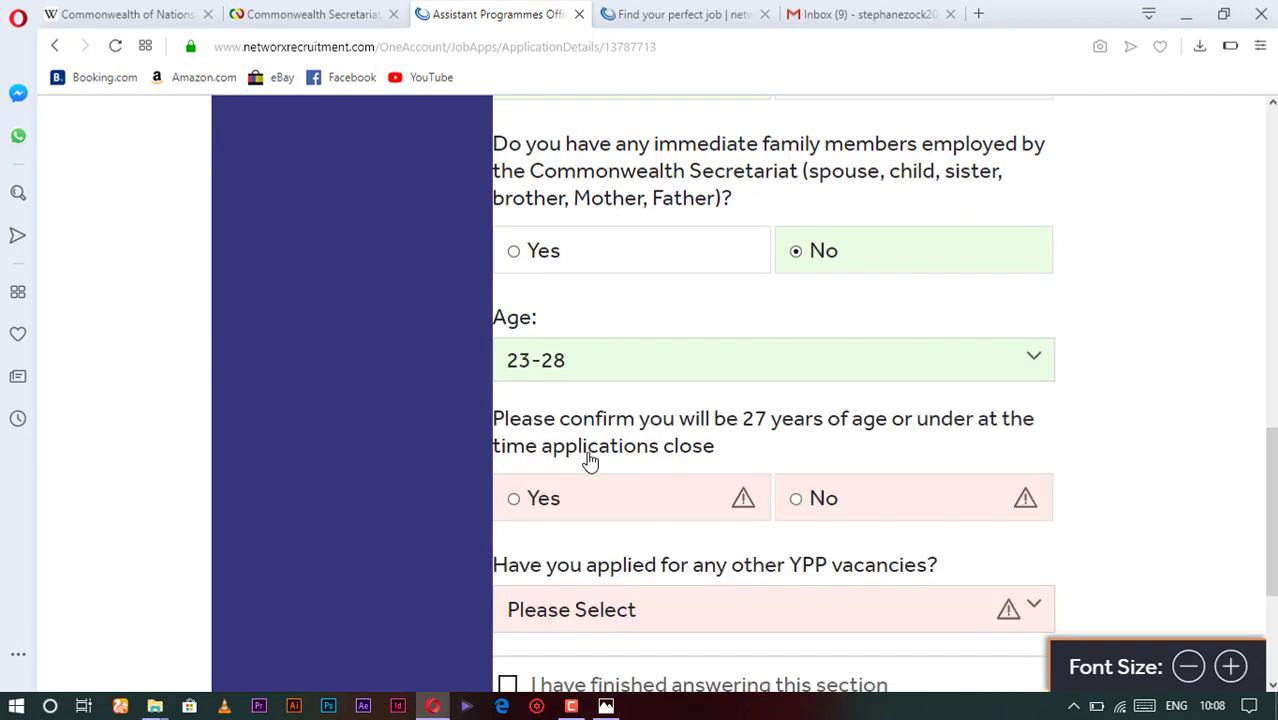
# - Answer Yes to being 27 or under at closing and No to other YPP applications
pyautogui.scroll(-2, 670, 428)
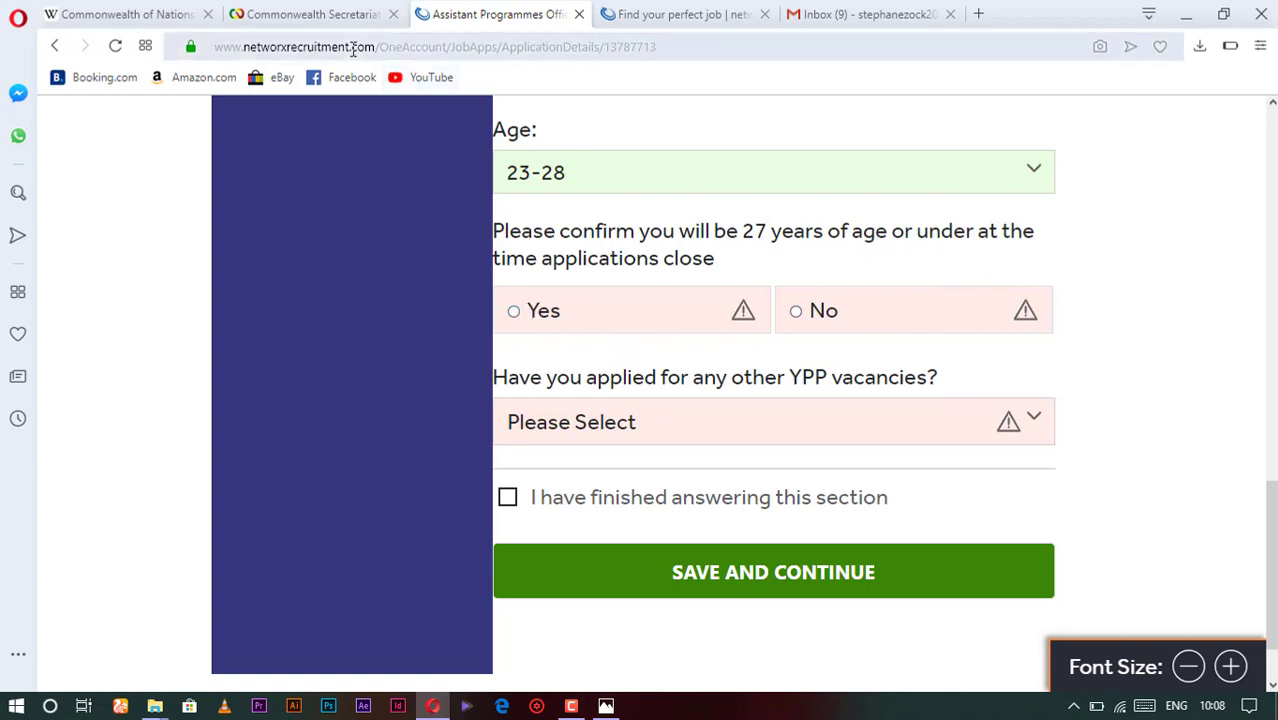
pyautogui.scroll(-1, 733, 316)
pyautogui.scroll(1, 734, 316)
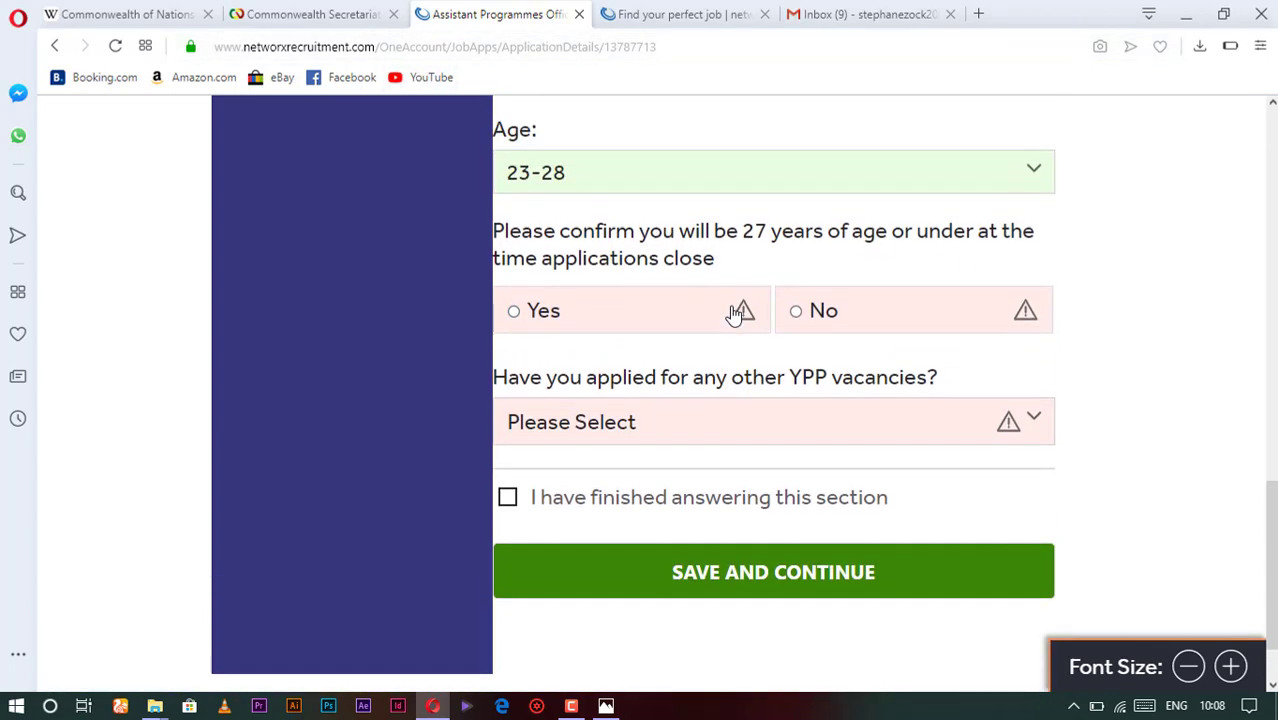
pyautogui.scroll(1, 733, 316)
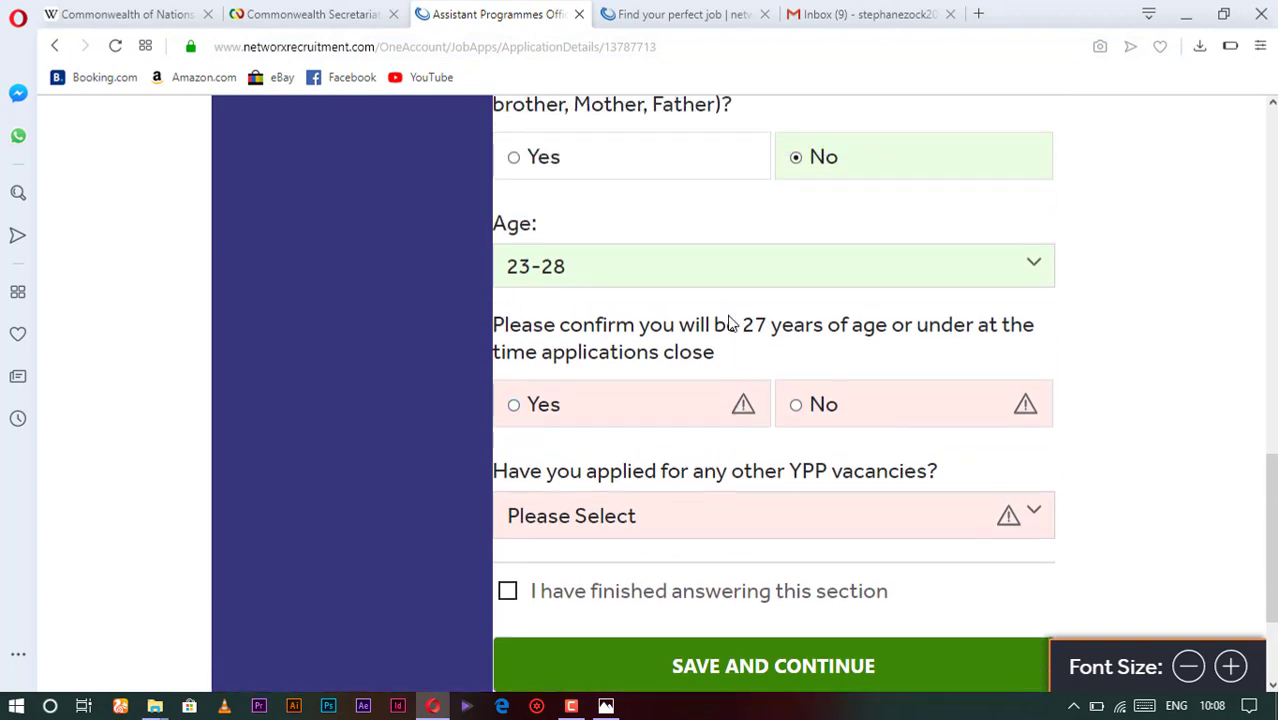
pyautogui.scroll(-1, 698, 356)
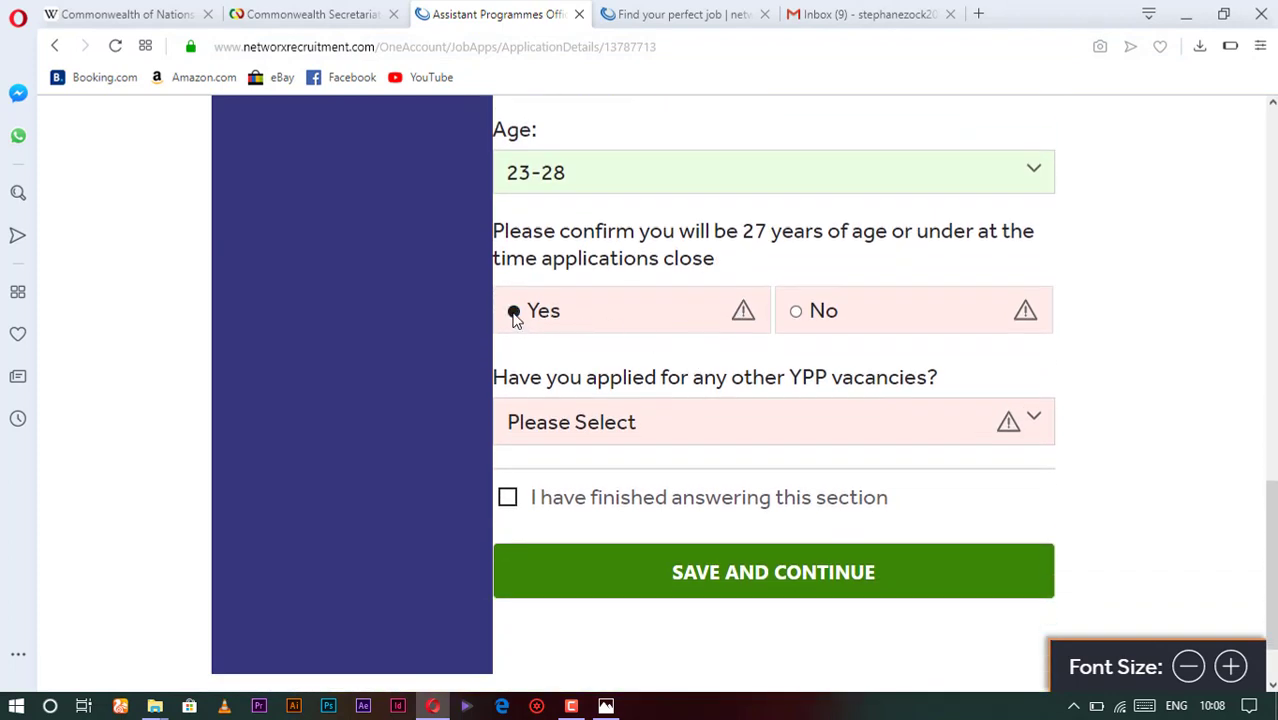
pyautogui.click(514, 312)
pyautogui.scroll(-1, 576, 365)
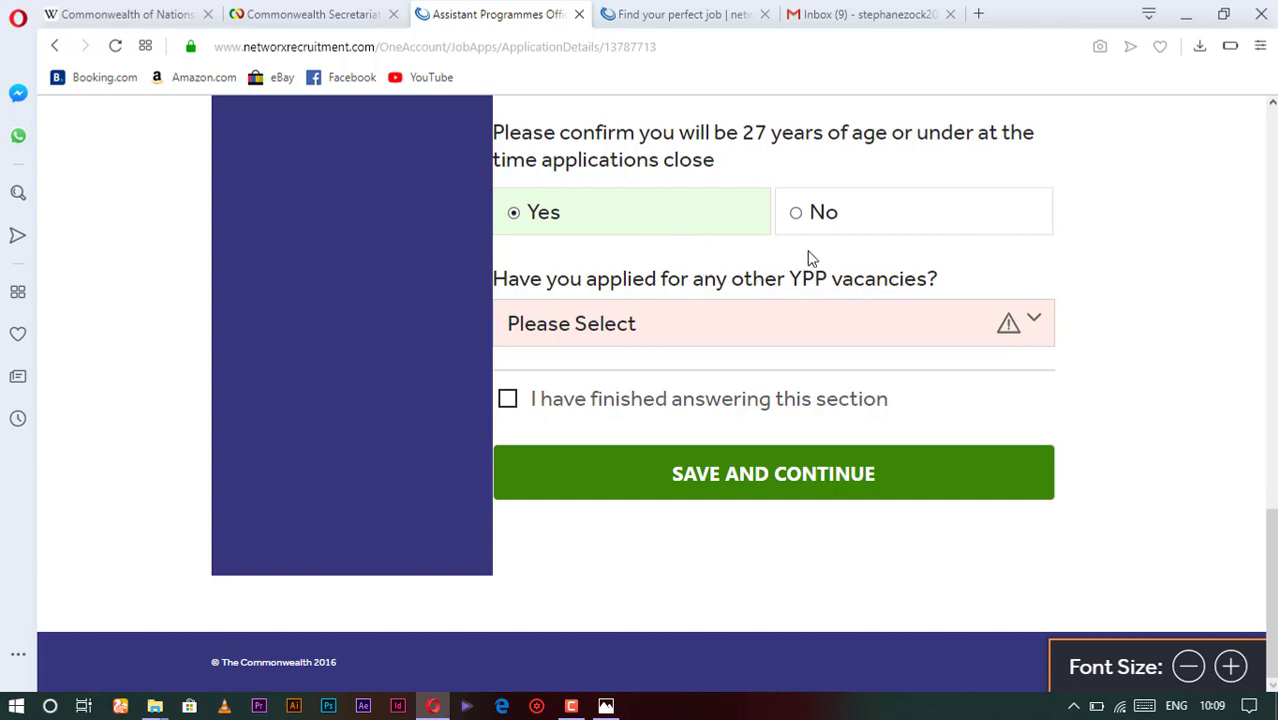
pyautogui.click(1033, 322)
pyautogui.click(596, 432)
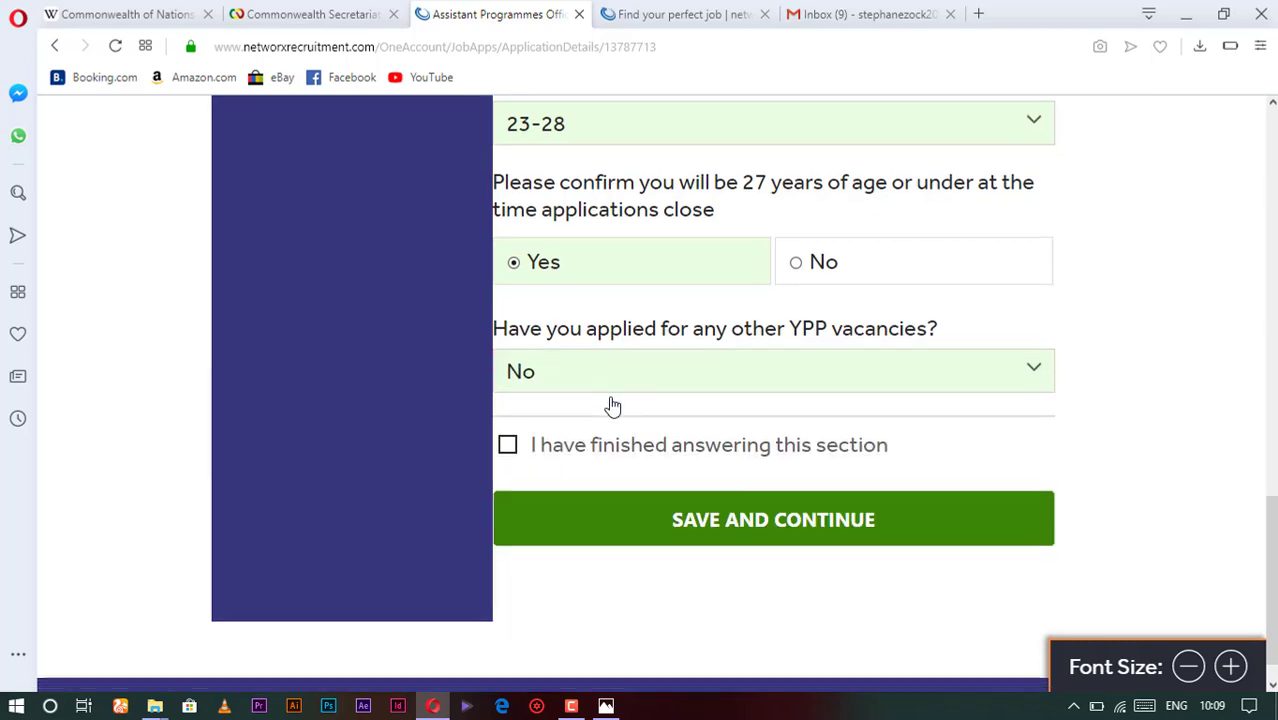
# - Mark Personal Details as finished and save the section
pyautogui.scroll(-1, 531, 366)
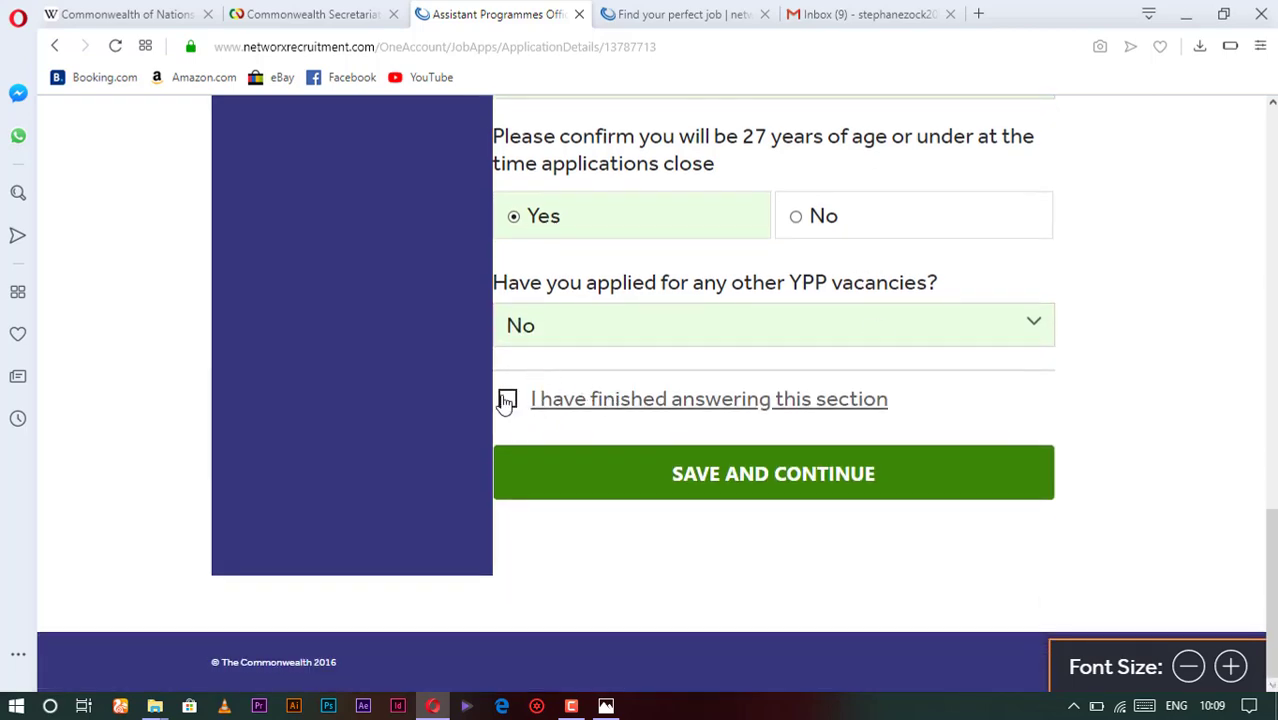
pyautogui.click(506, 398)
pyautogui.click(733, 480)
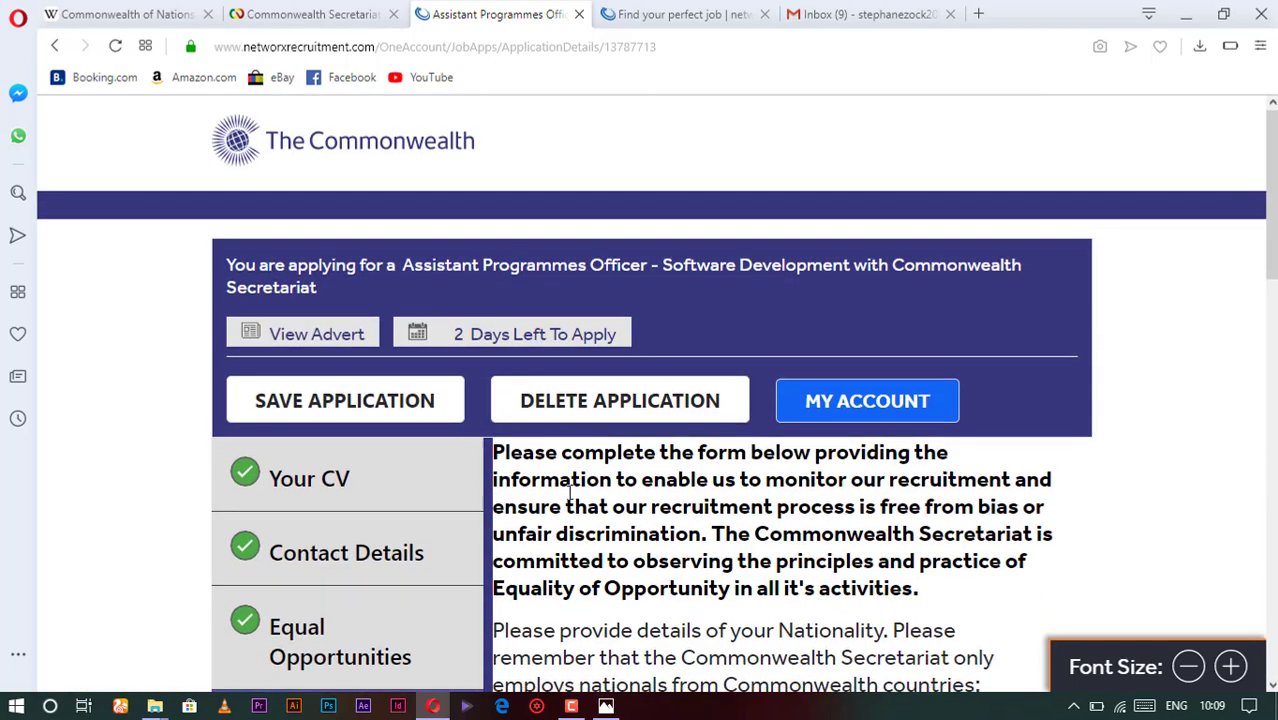
pyautogui.scroll(-3, 383, 405)
# - Upload Cover letter.pdf from this computer in the Cover letter section
pyautogui.click(285, 462)
pyautogui.scroll(-2, 285, 450)
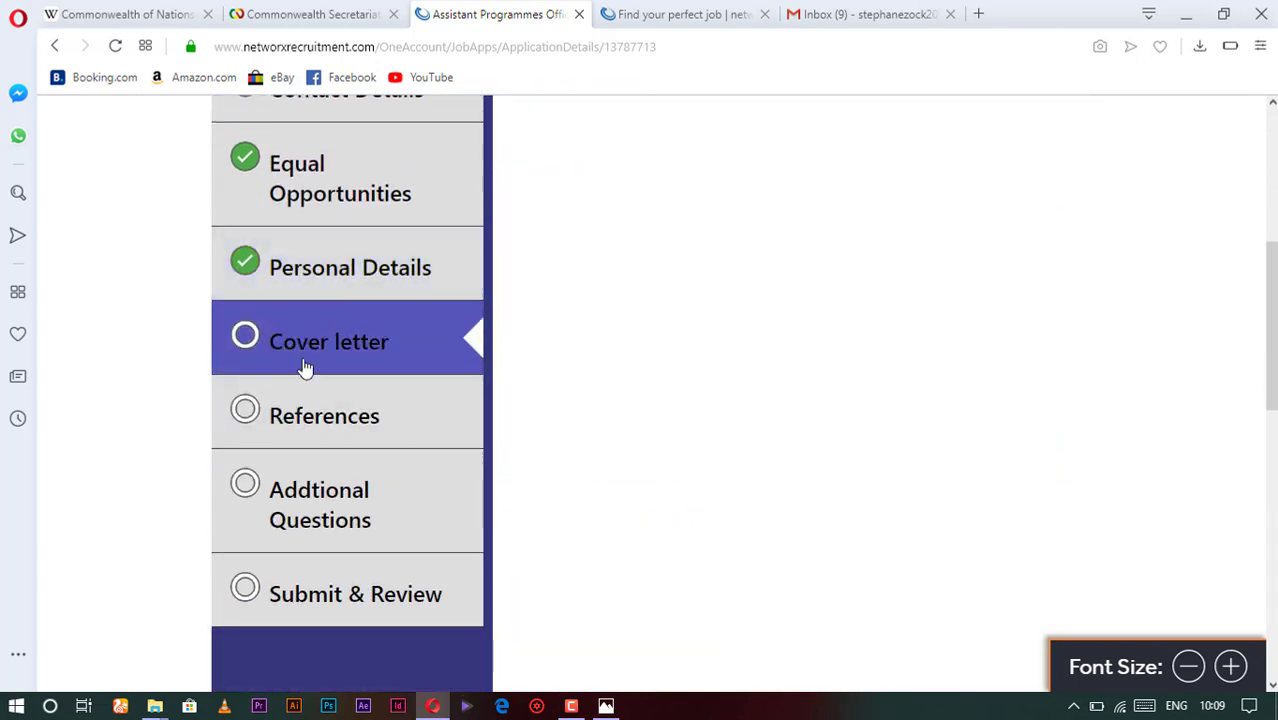
pyautogui.scroll(1, 280, 340)
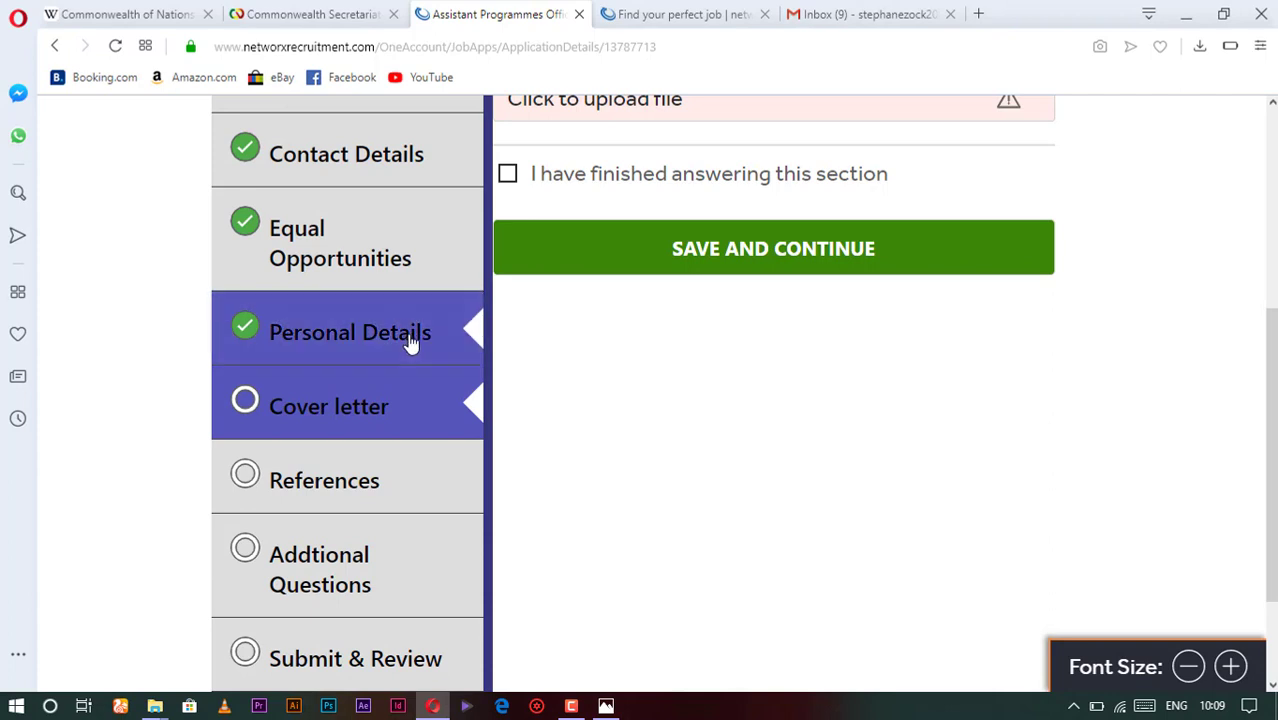
pyautogui.scroll(1, 409, 340)
pyautogui.scroll(1, 580, 245)
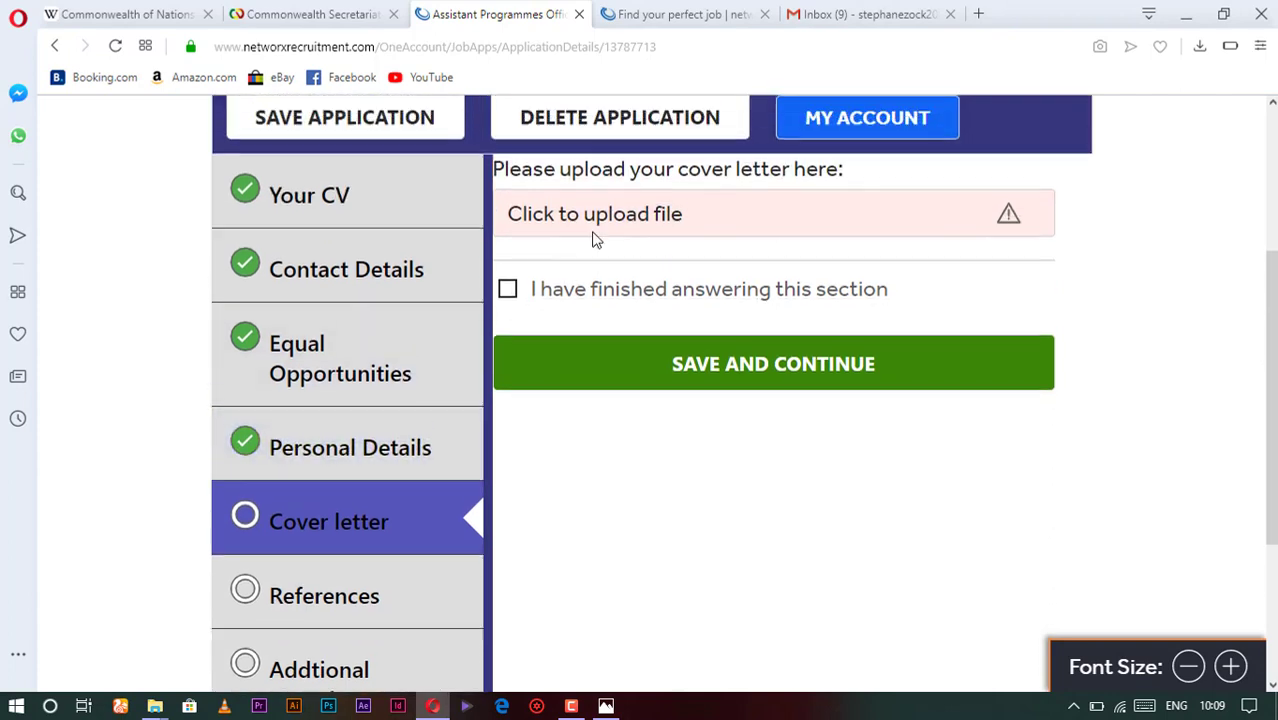
pyautogui.click(988, 292)
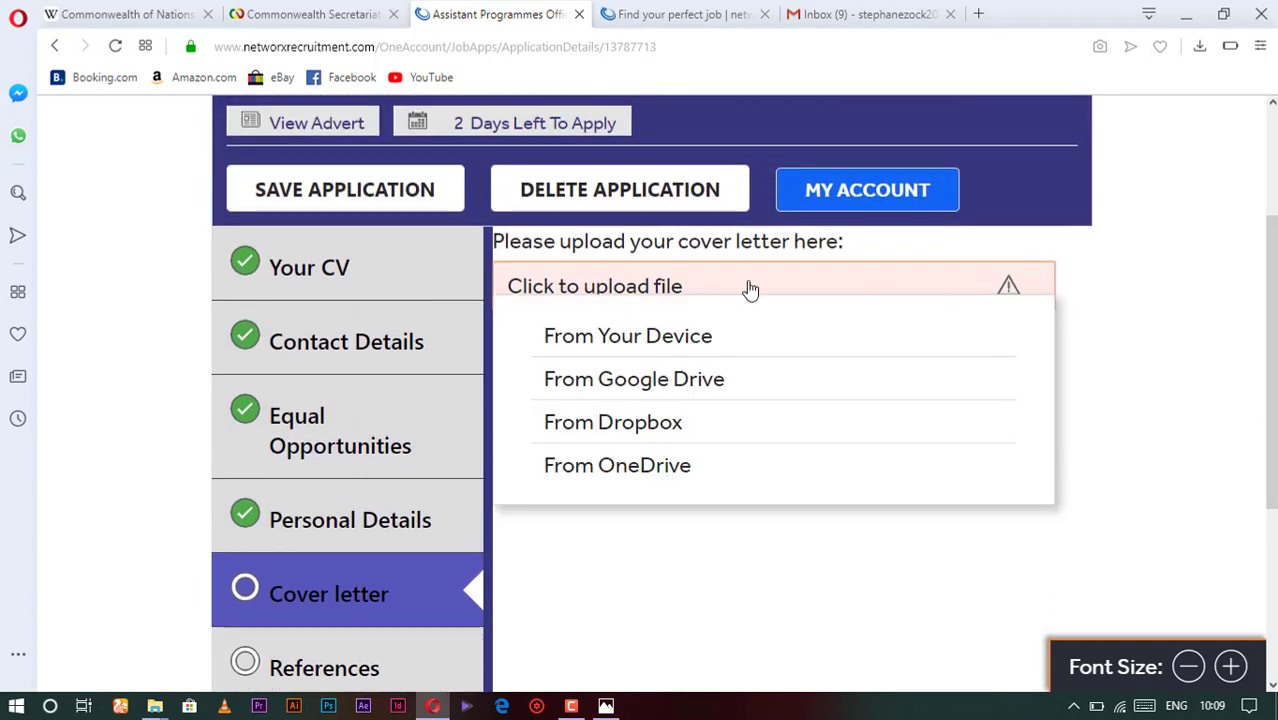
pyautogui.click(683, 334)
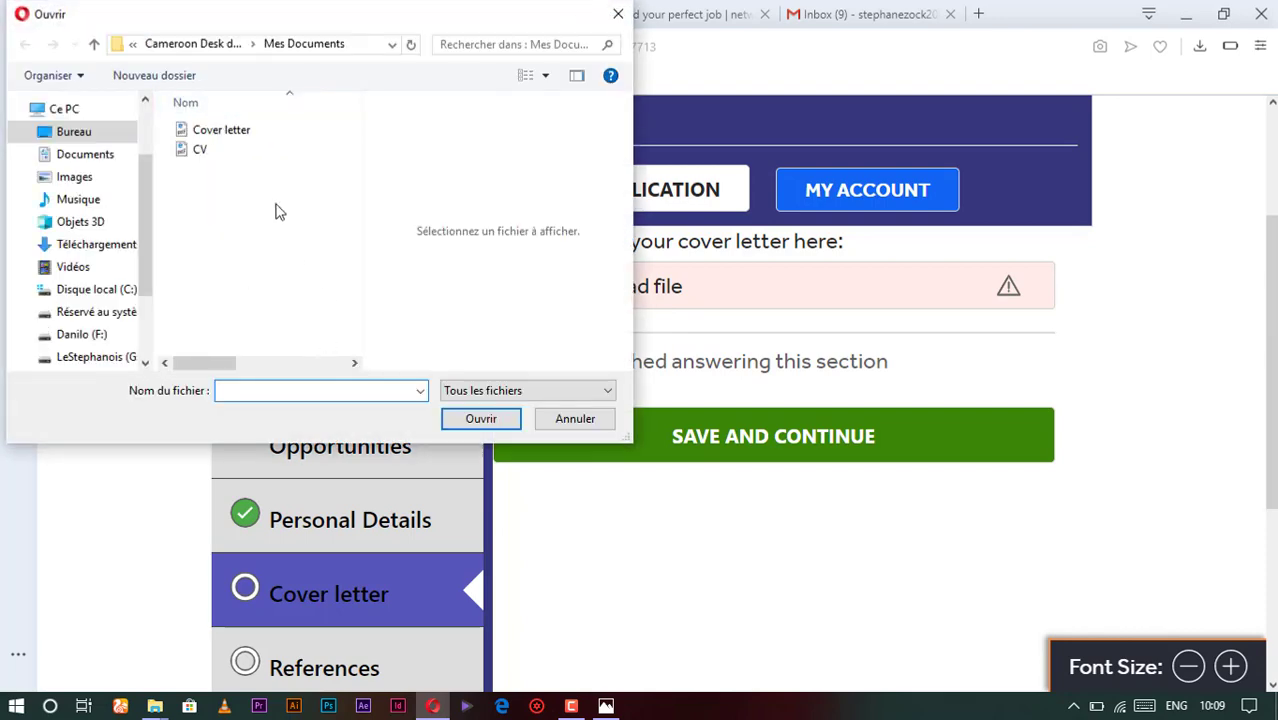
pyautogui.click(222, 133)
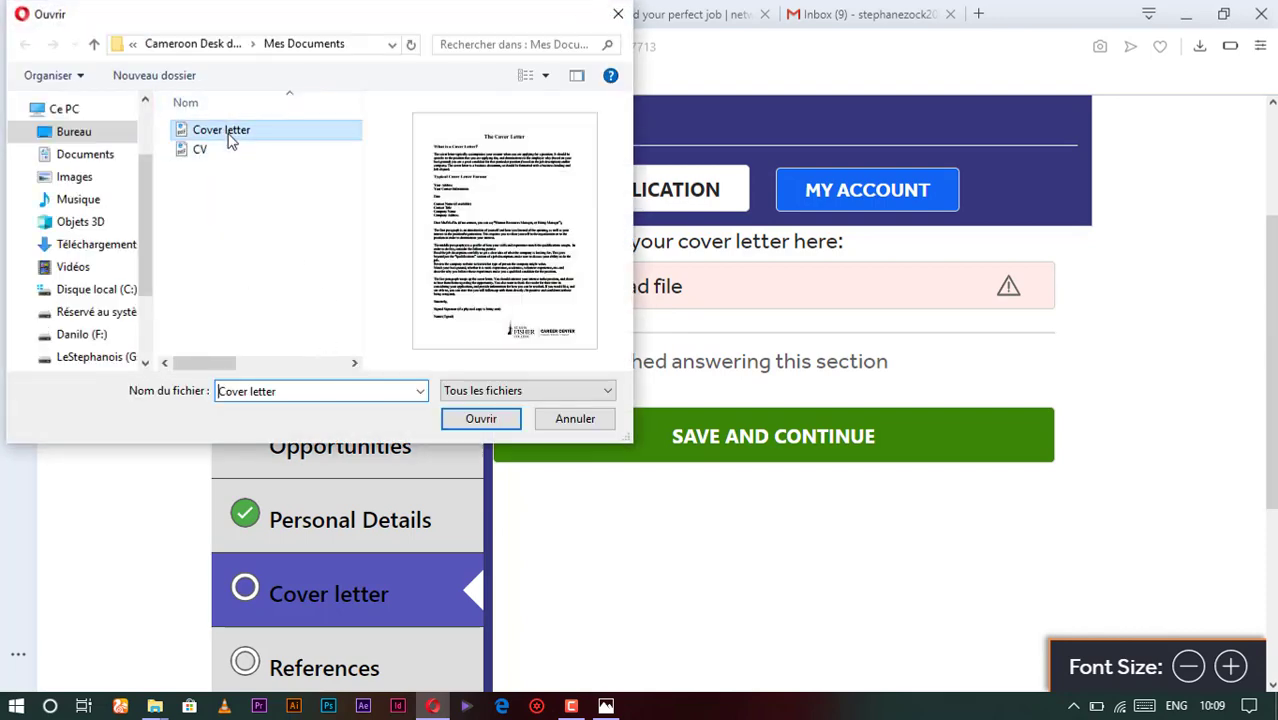
pyautogui.click(480, 418)
# - Mark the Cover letter section finished, save it, and move on to References
pyautogui.scroll(-2, 682, 375)
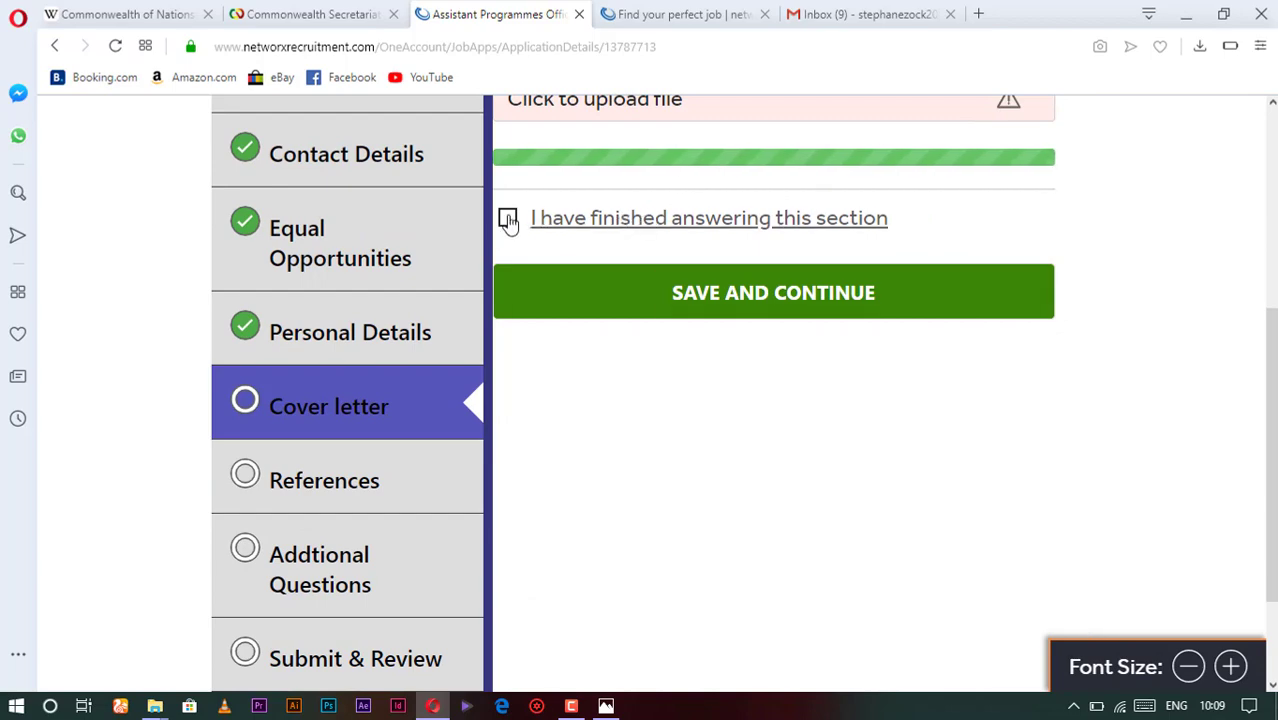
pyautogui.click(508, 220)
pyautogui.scroll(-3, 652, 350)
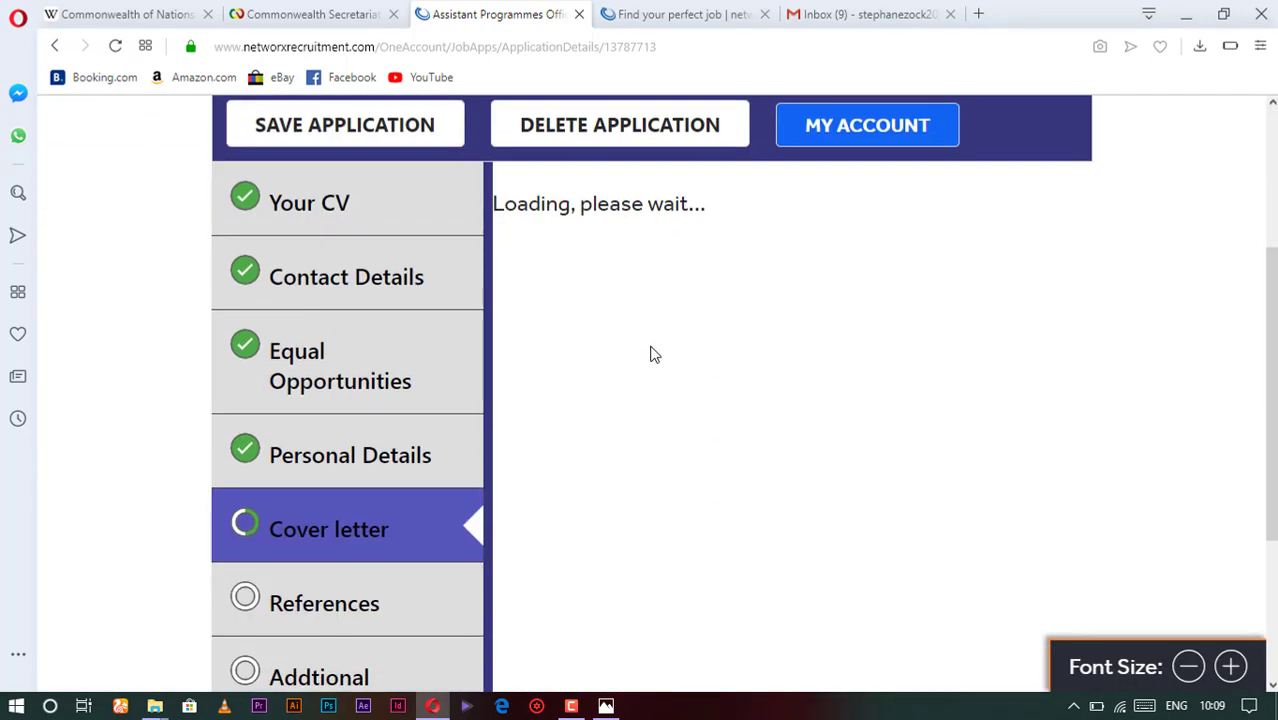
pyautogui.scroll(-2, 652, 352)
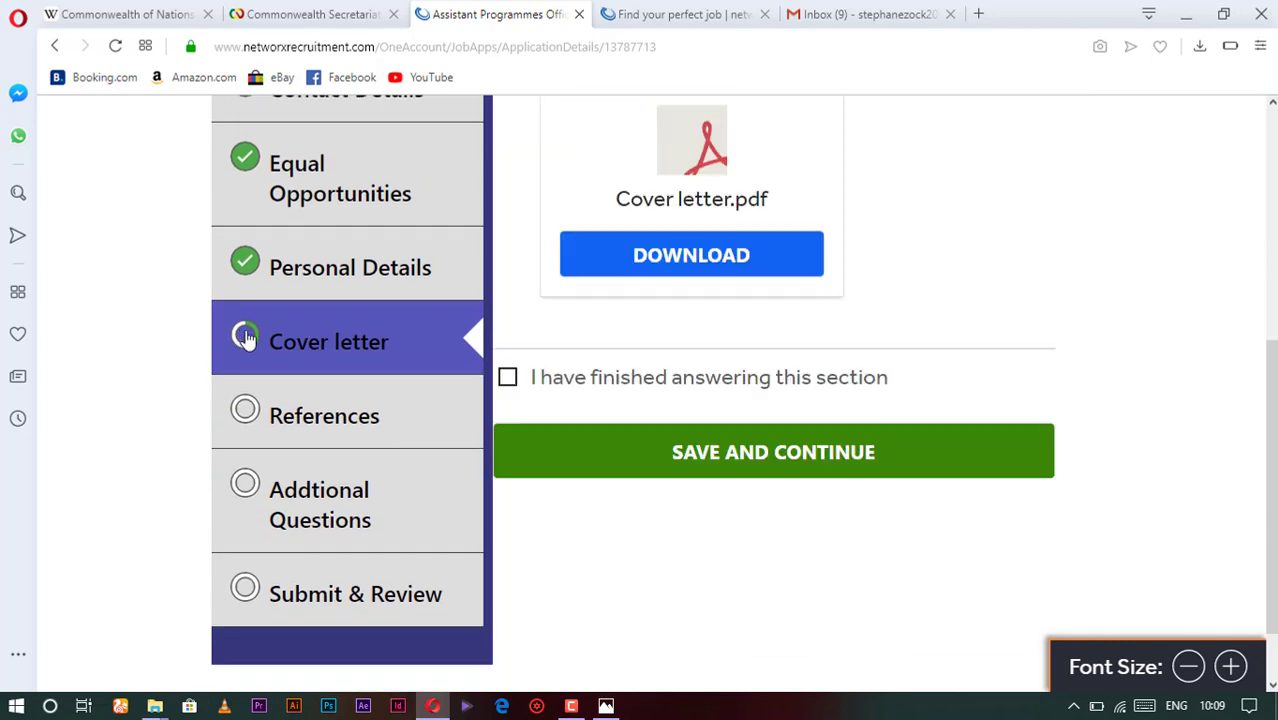
pyautogui.click(538, 388)
pyautogui.click(727, 457)
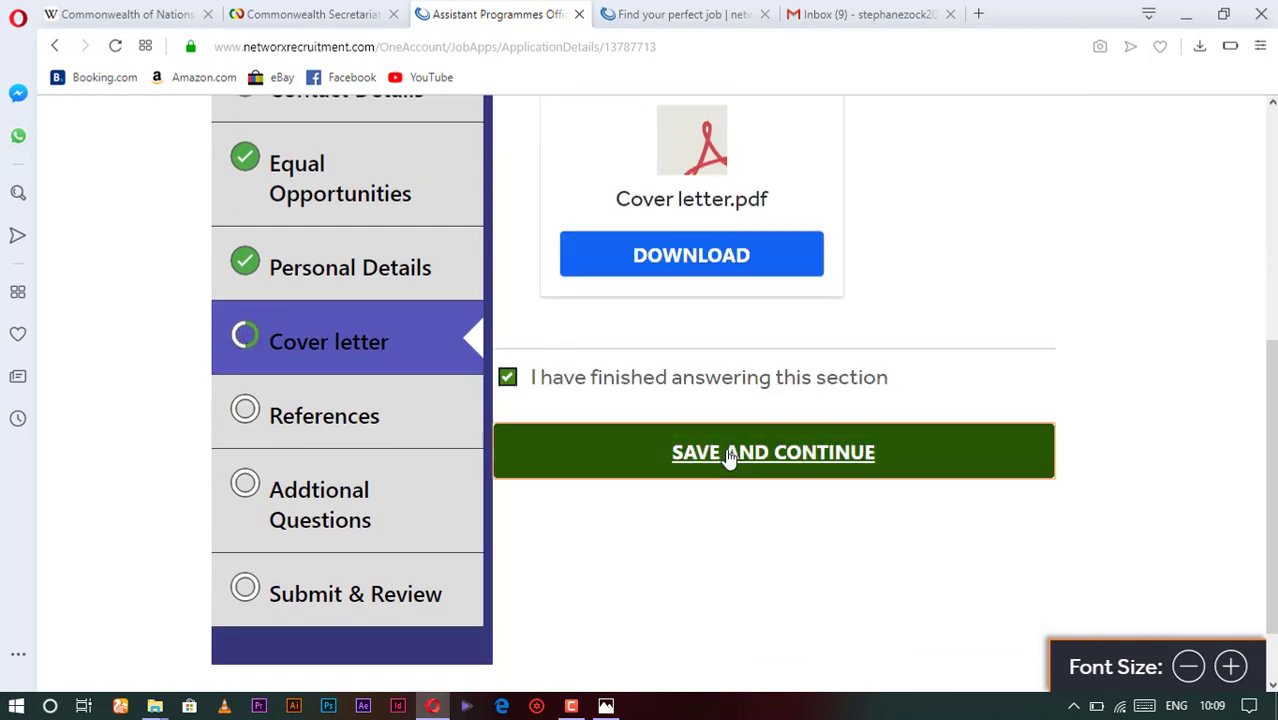
pyautogui.scroll(-3, 461, 467)
pyautogui.scroll(-2, 456, 451)
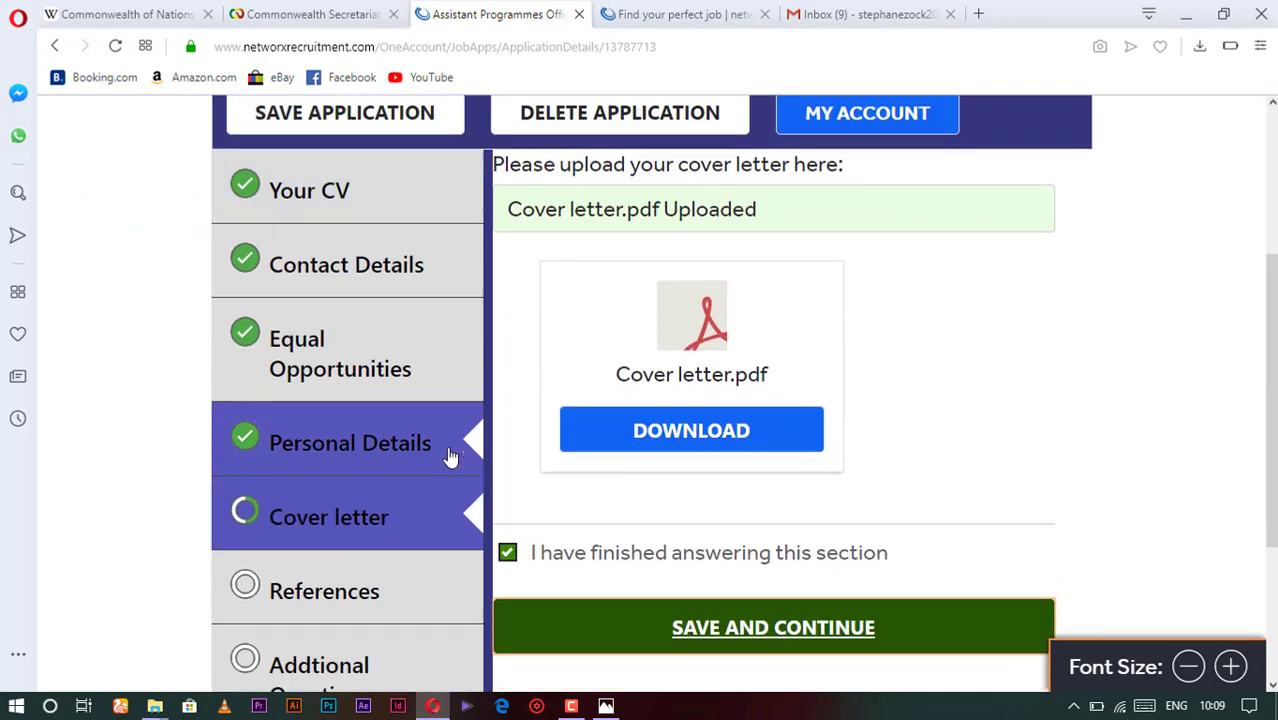
pyautogui.click(334, 434)
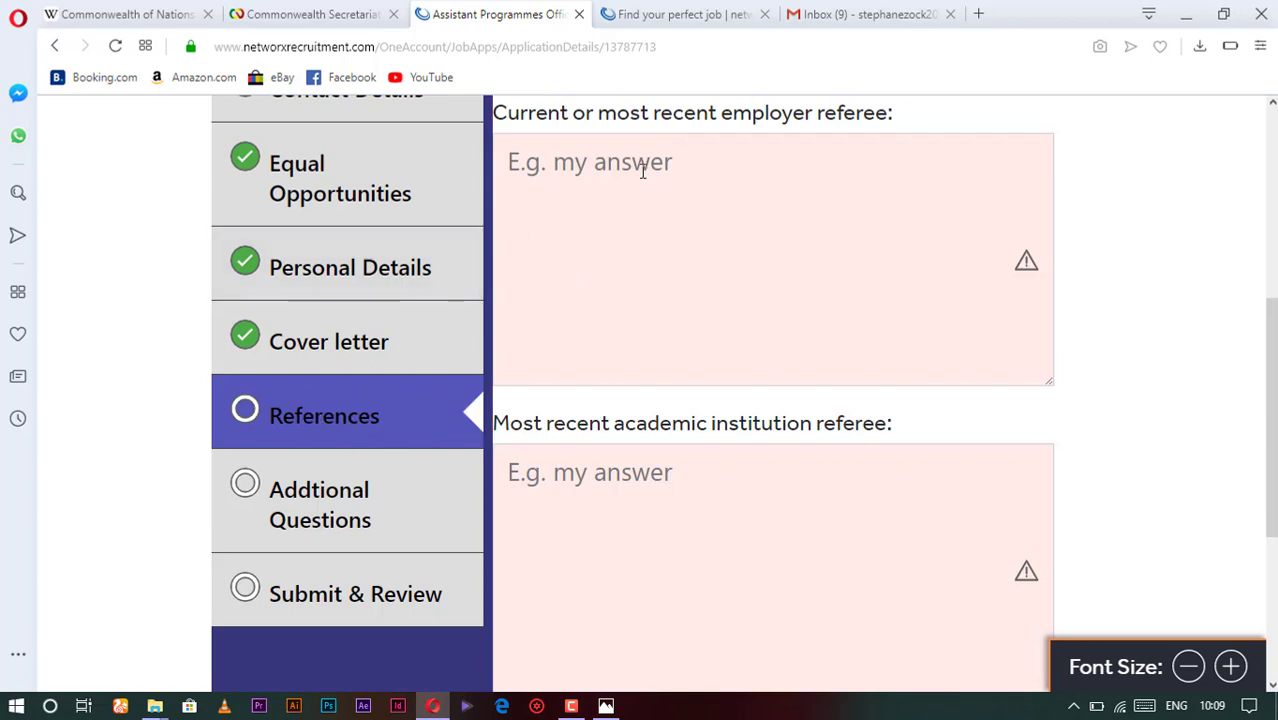
# - Go through the employer and academic referee boxes, then mark References finished and save
pyautogui.scroll(2, 643, 170)
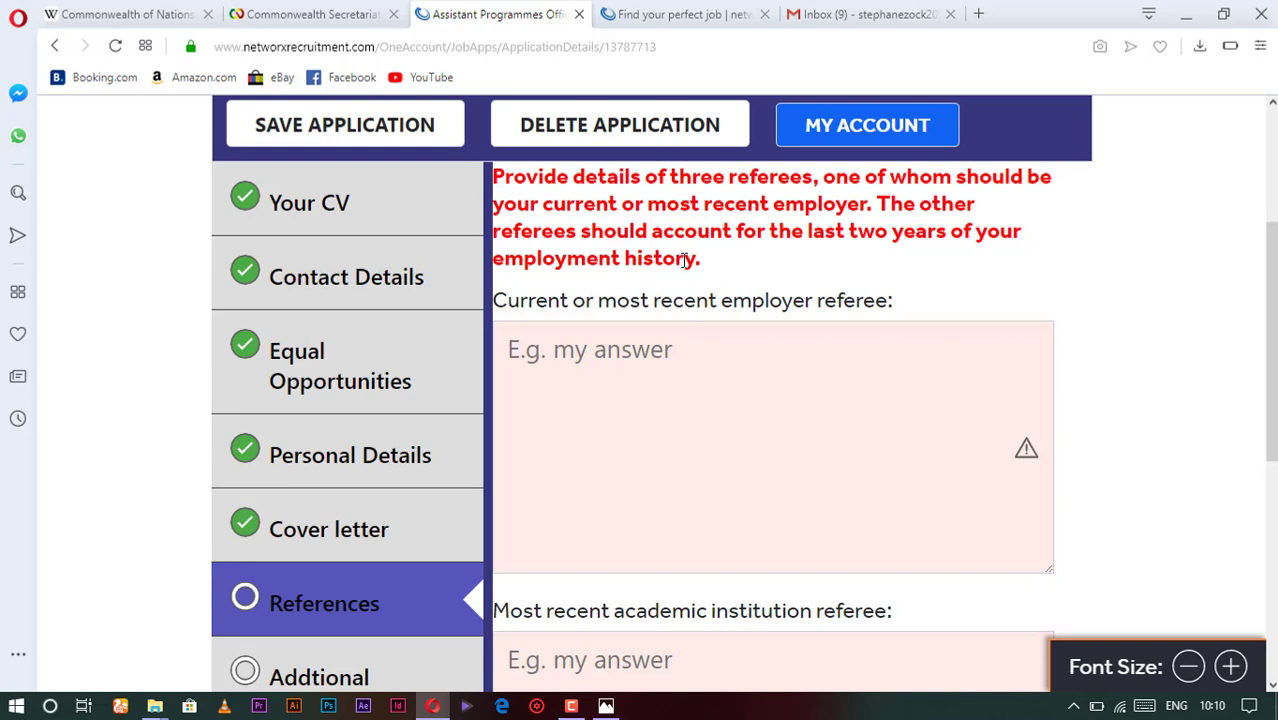
pyautogui.click(625, 349)
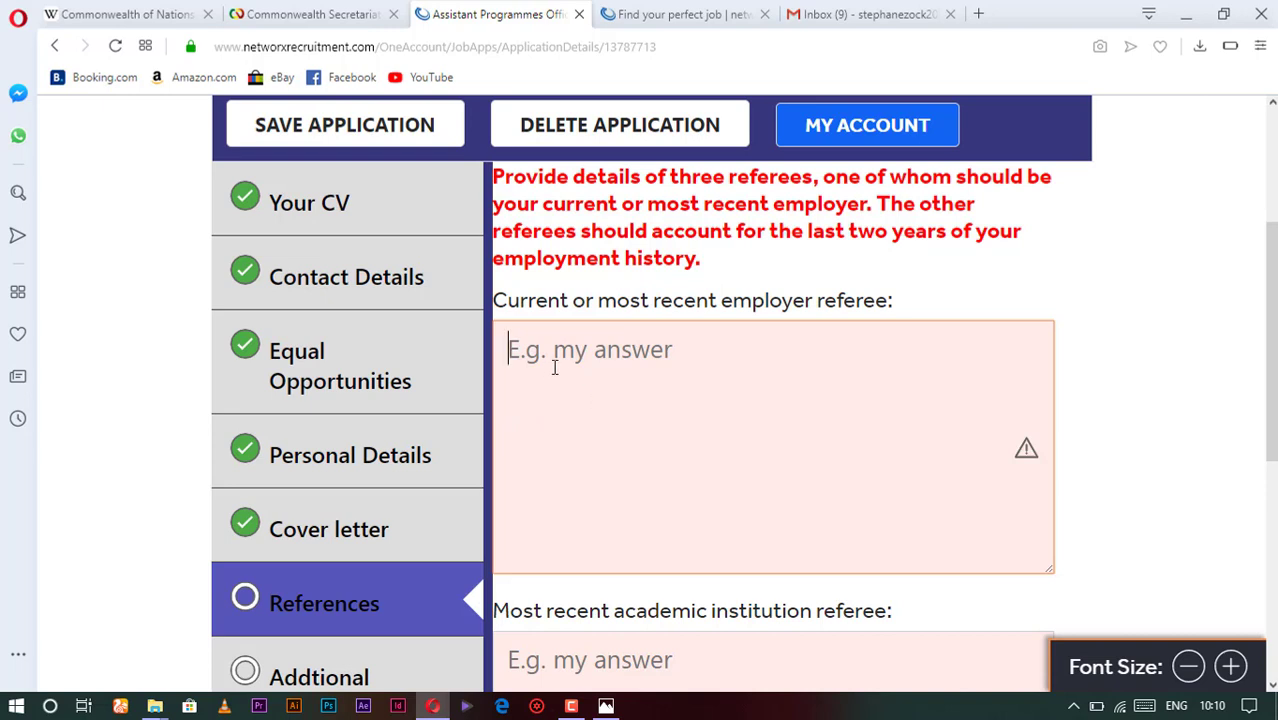
pyautogui.scroll(-1, 554, 367)
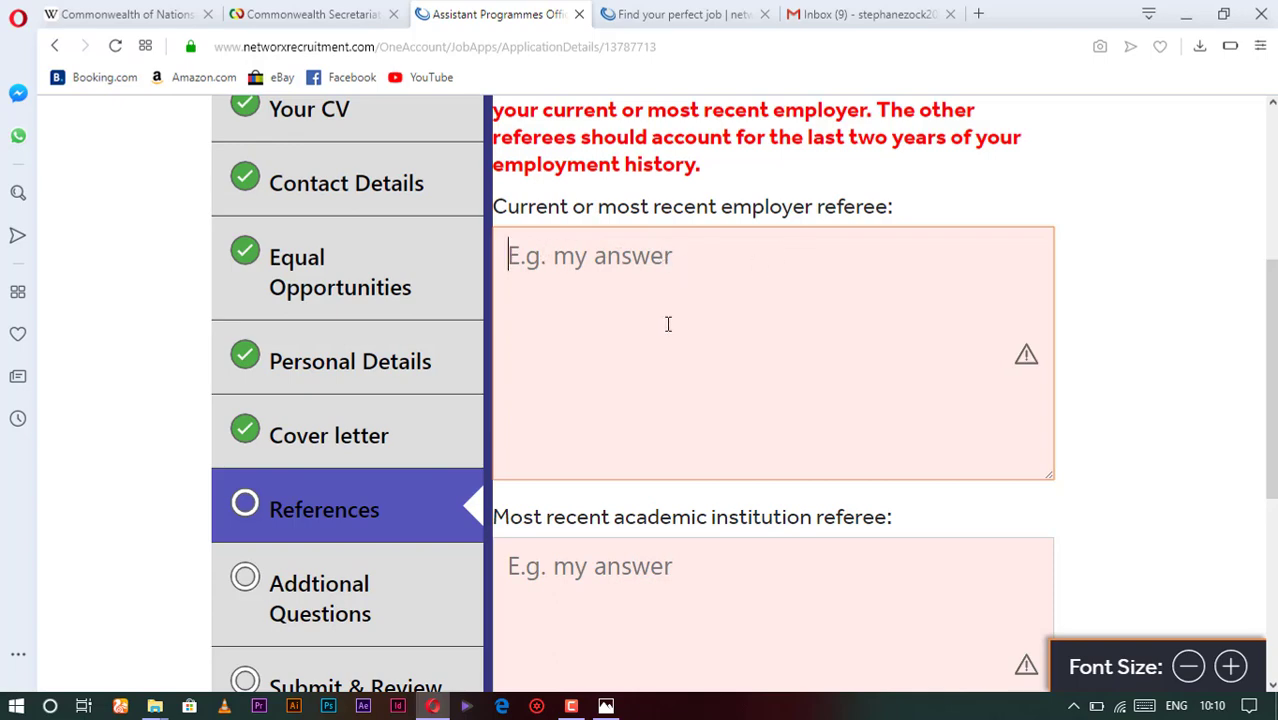
pyautogui.scroll(-1, 617, 362)
pyautogui.scroll(2, 619, 348)
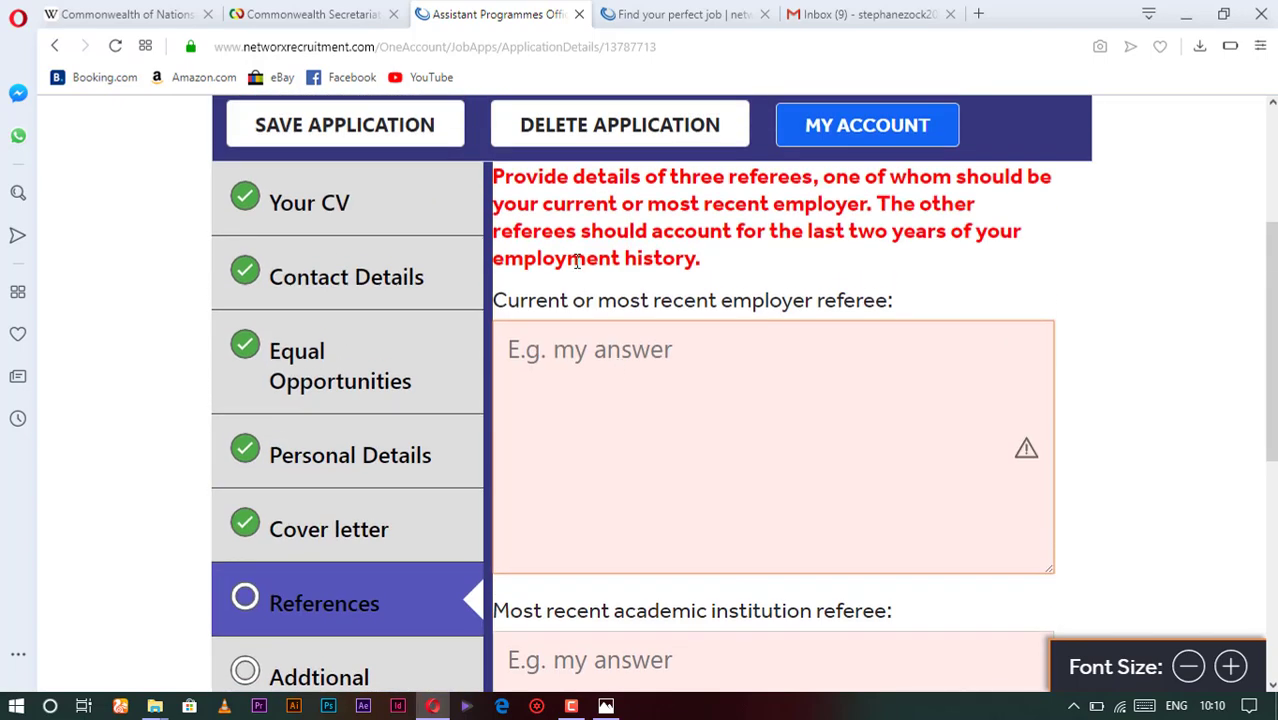
pyautogui.scroll(-2, 684, 440)
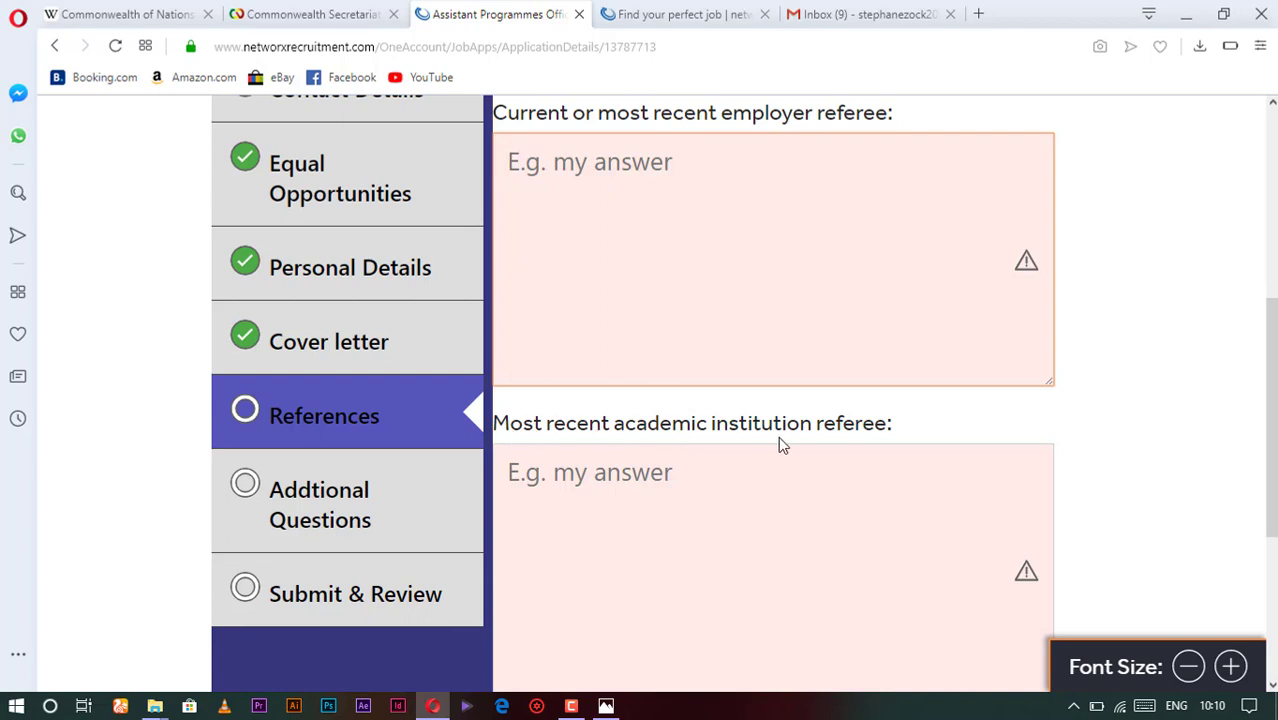
pyautogui.click(672, 472)
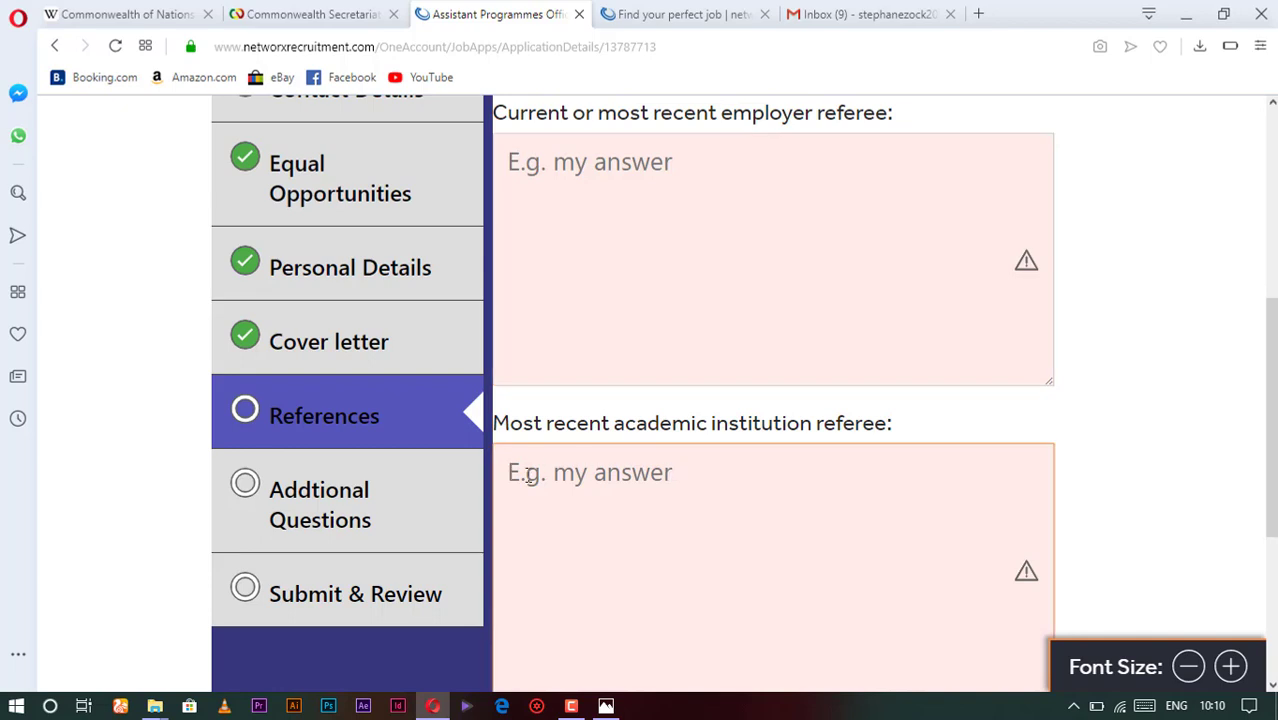
pyautogui.scroll(-2, 662, 483)
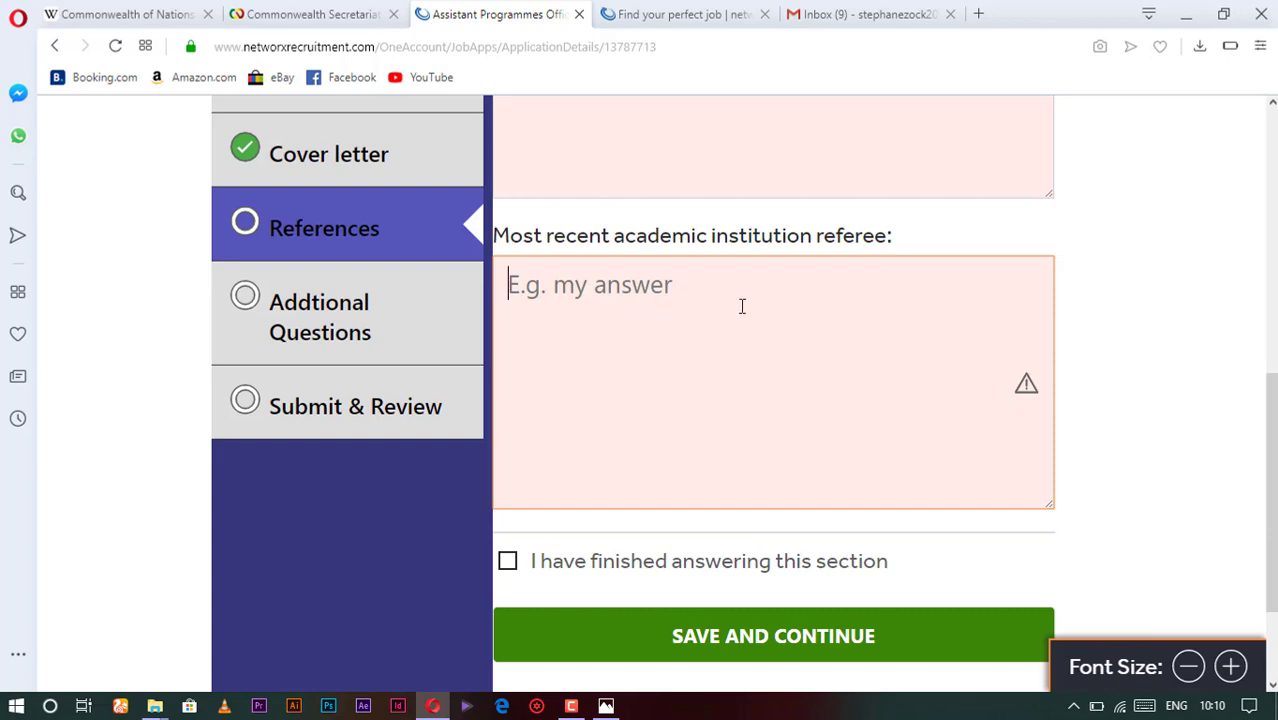
pyautogui.click(564, 399)
pyautogui.click(507, 563)
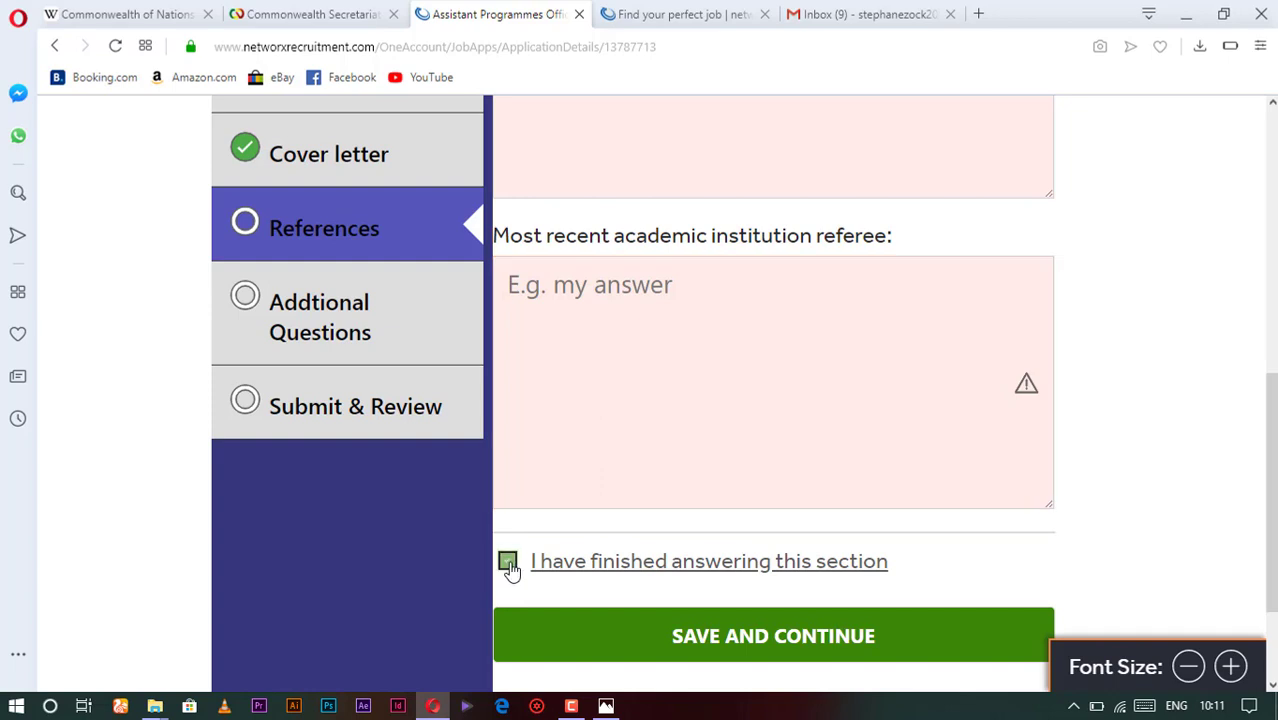
pyautogui.click(759, 650)
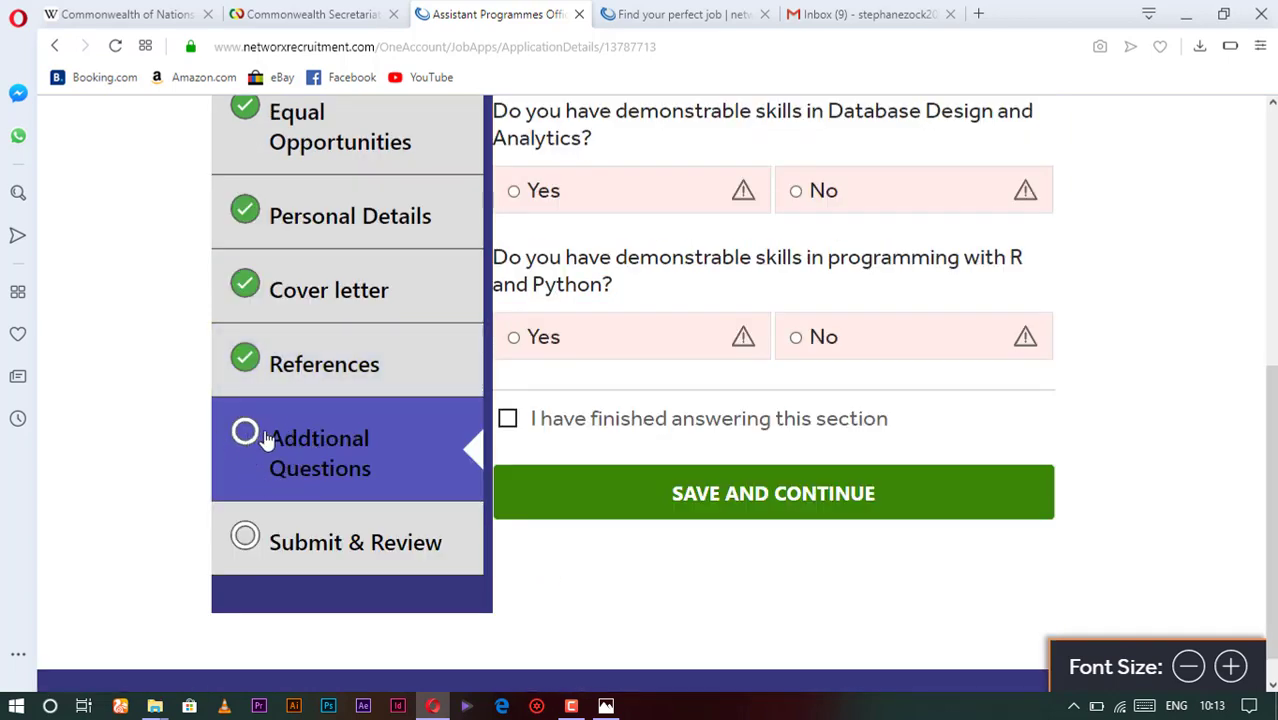
# - Answer Yes to the web/mobile, Database Design and Analytics, and R and Python questions
pyautogui.scroll(2, 558, 350)
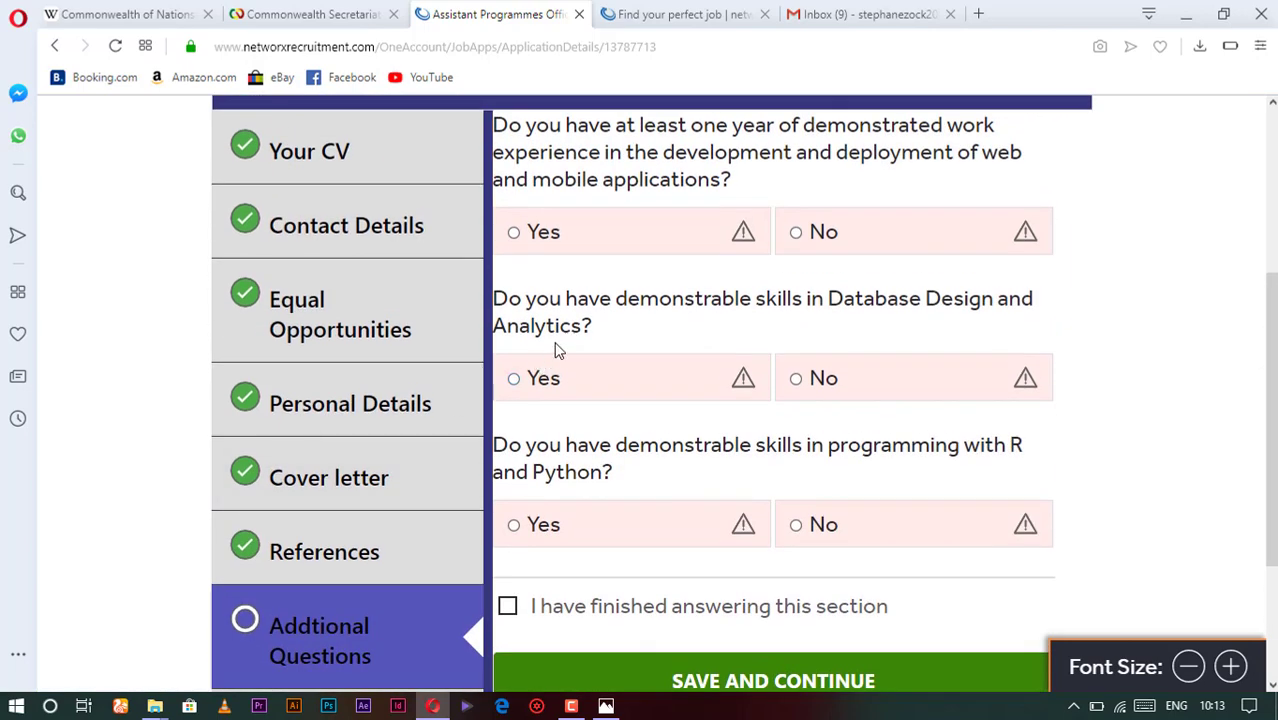
pyautogui.scroll(1, 565, 260)
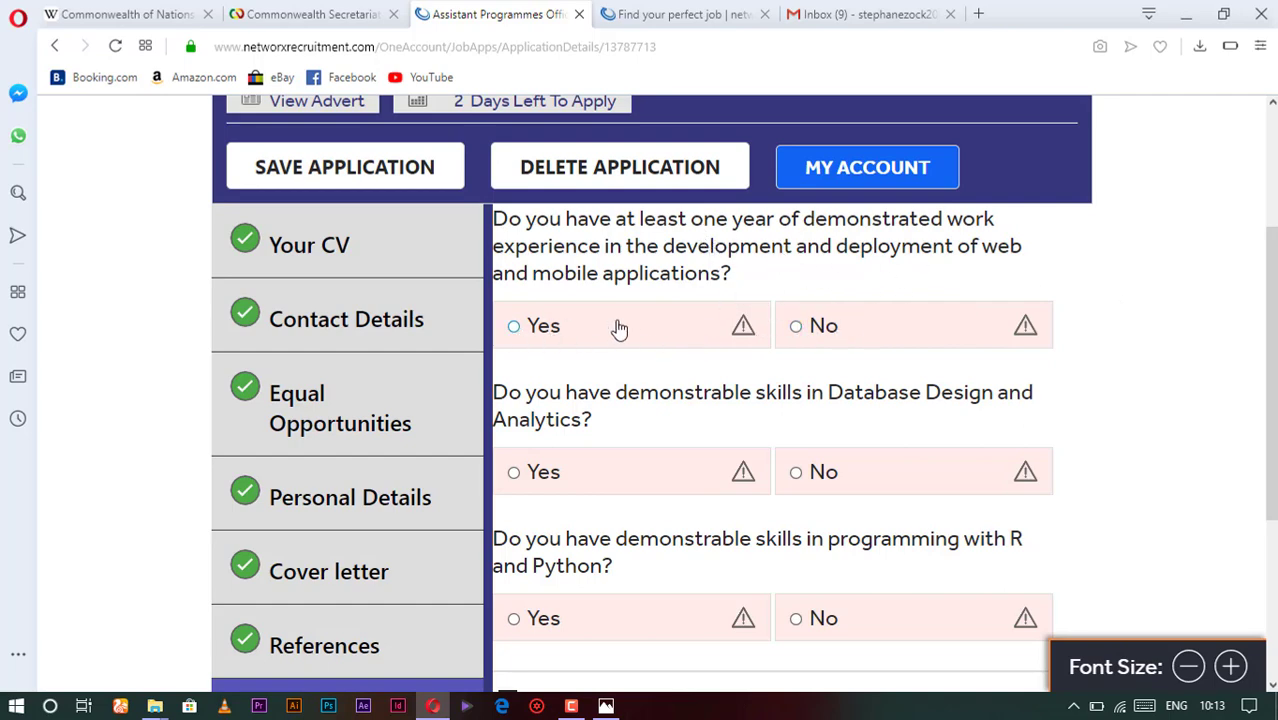
pyautogui.click(516, 327)
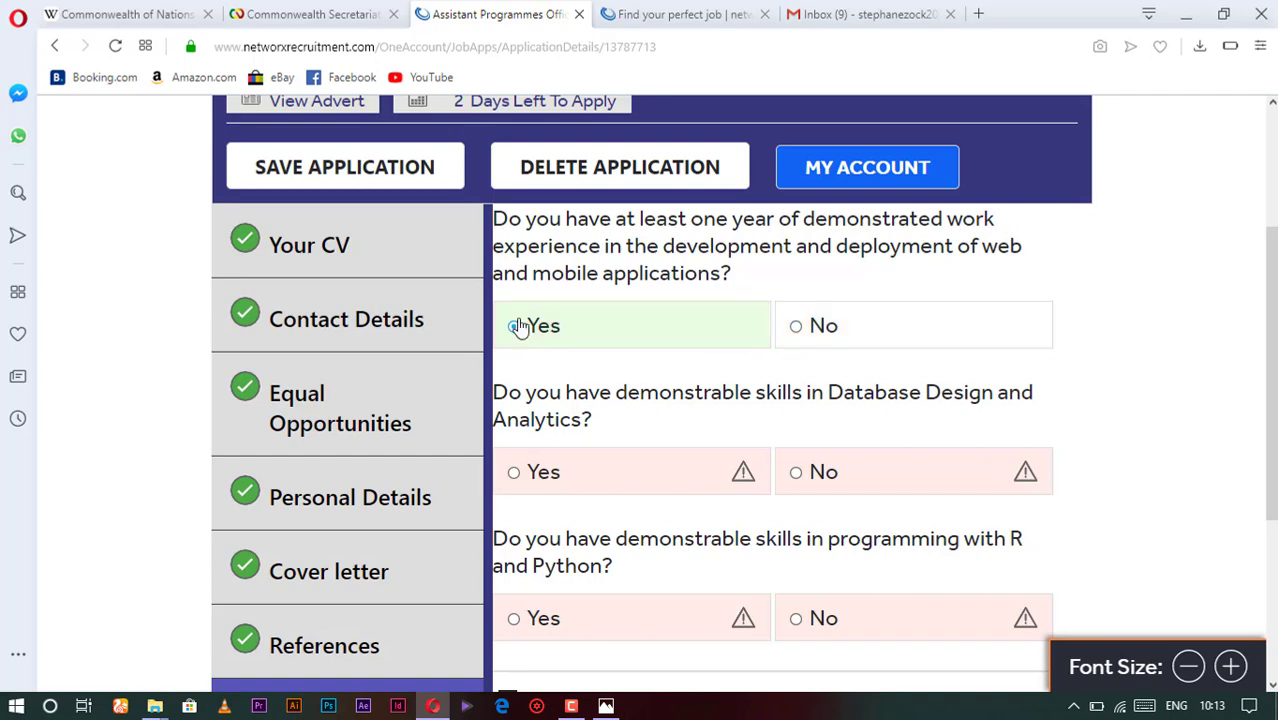
pyautogui.scroll(-1, 585, 351)
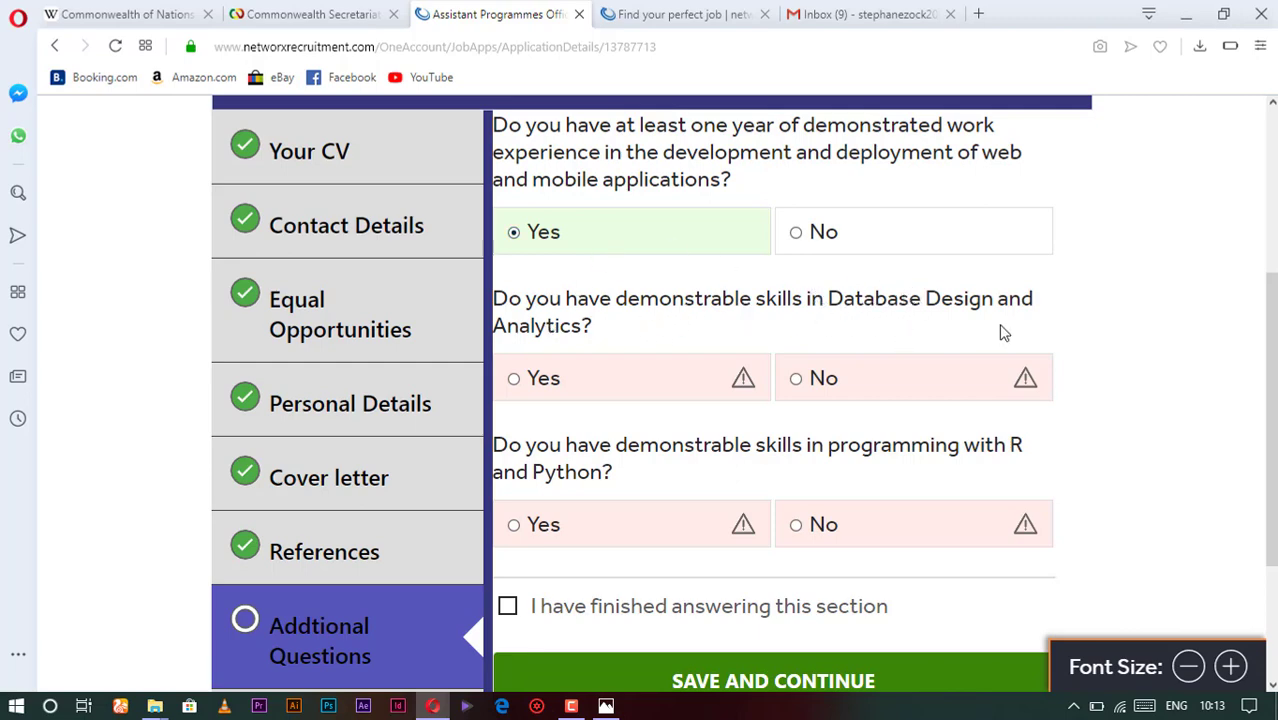
pyautogui.click(513, 379)
pyautogui.scroll(-2, 560, 400)
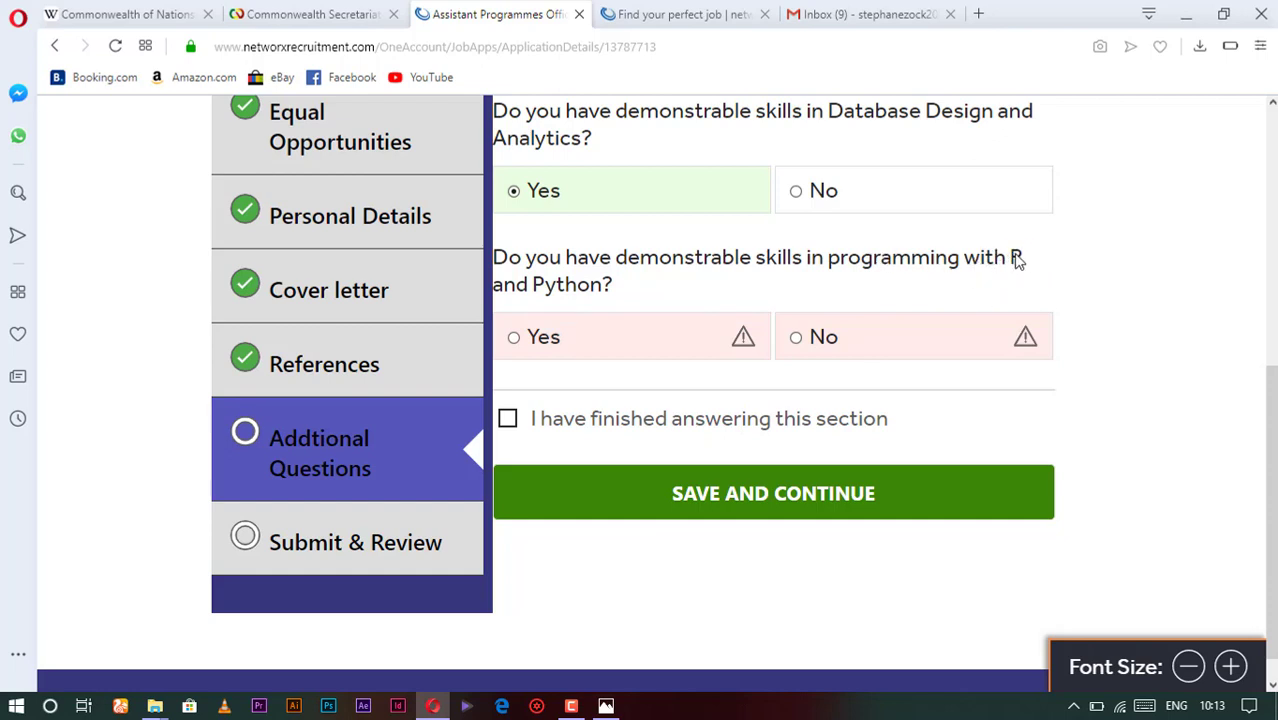
pyautogui.click(513, 337)
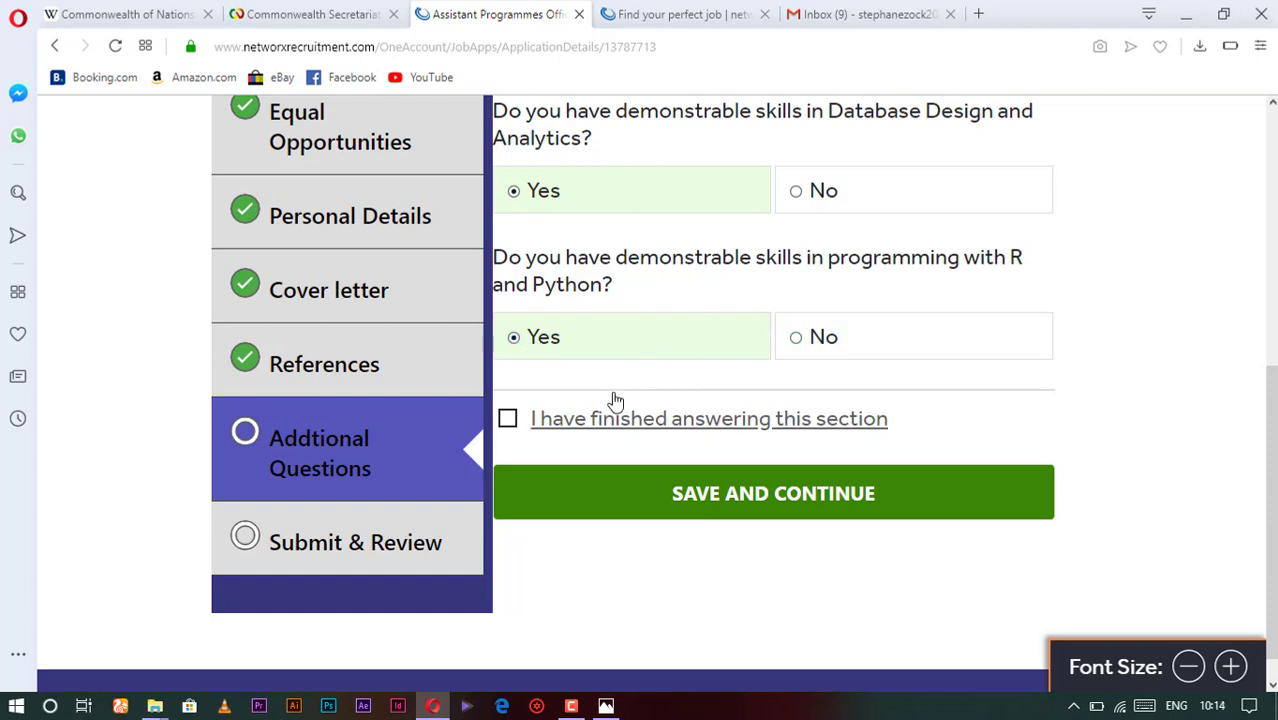
# - Mark Additional Questions as finished and save the answers
pyautogui.click(508, 422)
pyautogui.click(727, 497)
pyautogui.scroll(-3, 472, 571)
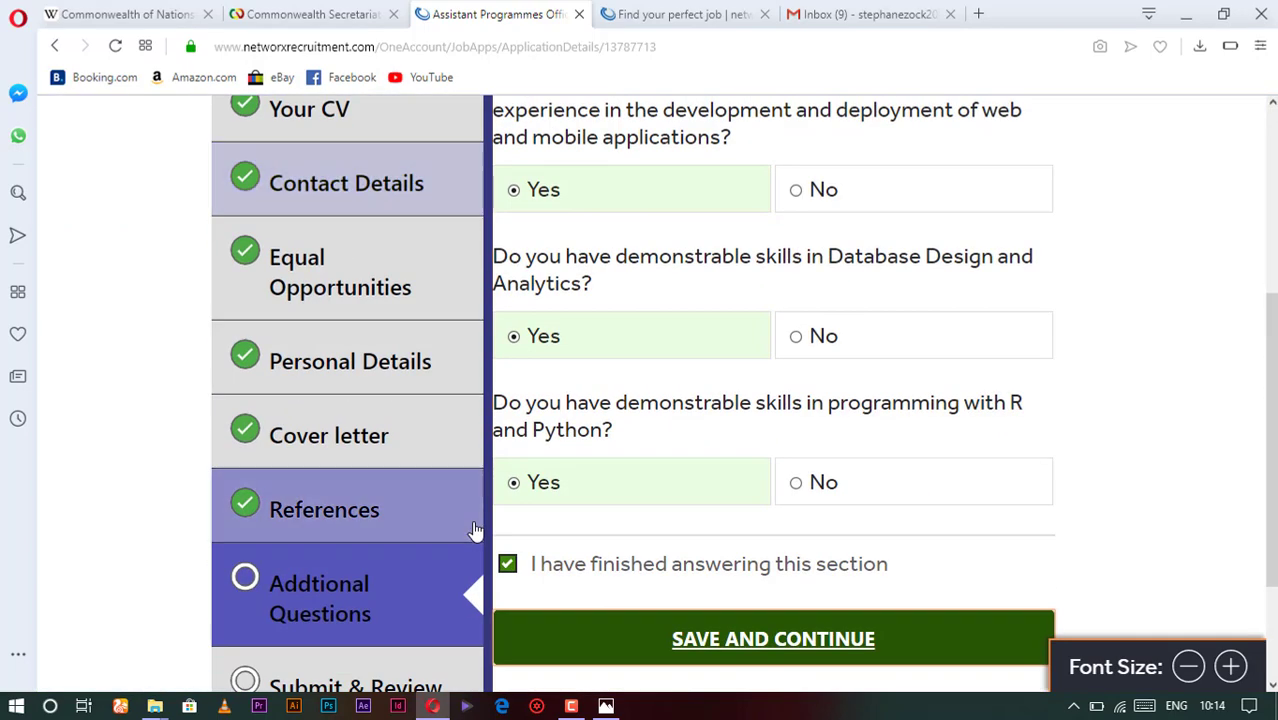
pyautogui.scroll(-1, 396, 552)
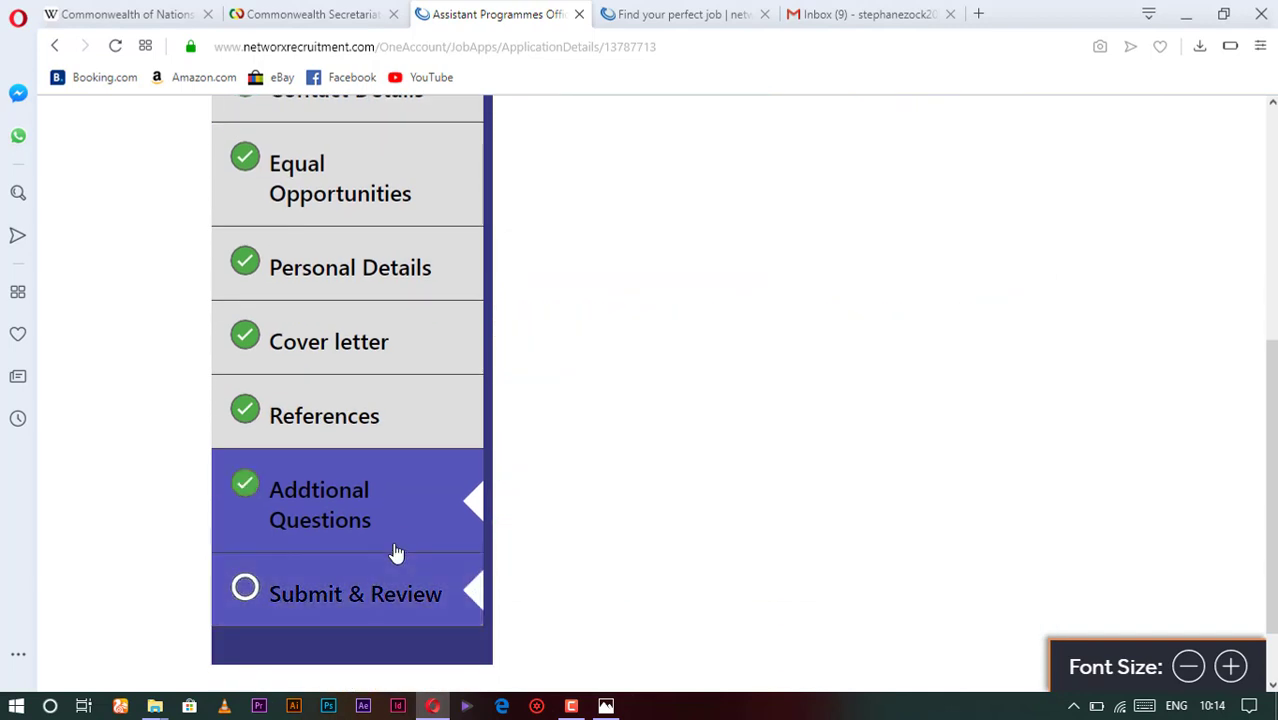
# - Review the 'Unable to Submit the Application' notice and request a new verification email
pyautogui.scroll(-1, 397, 545)
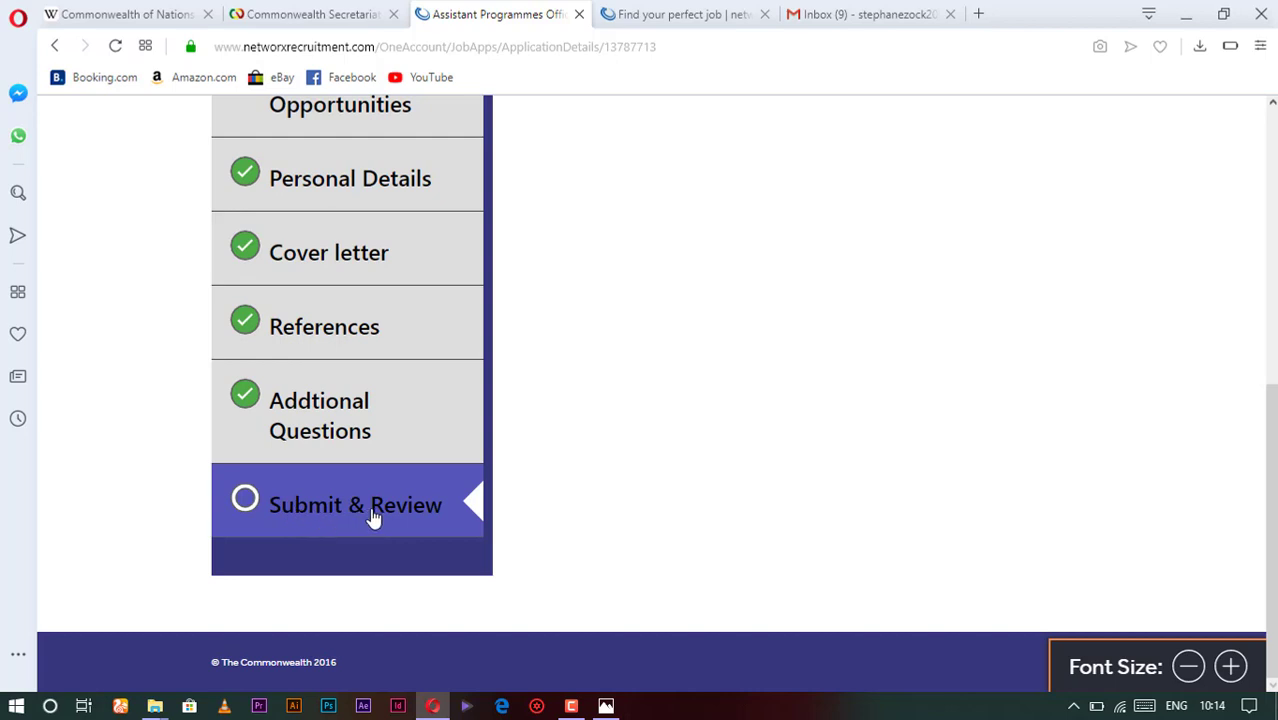
pyautogui.scroll(3, 350, 436)
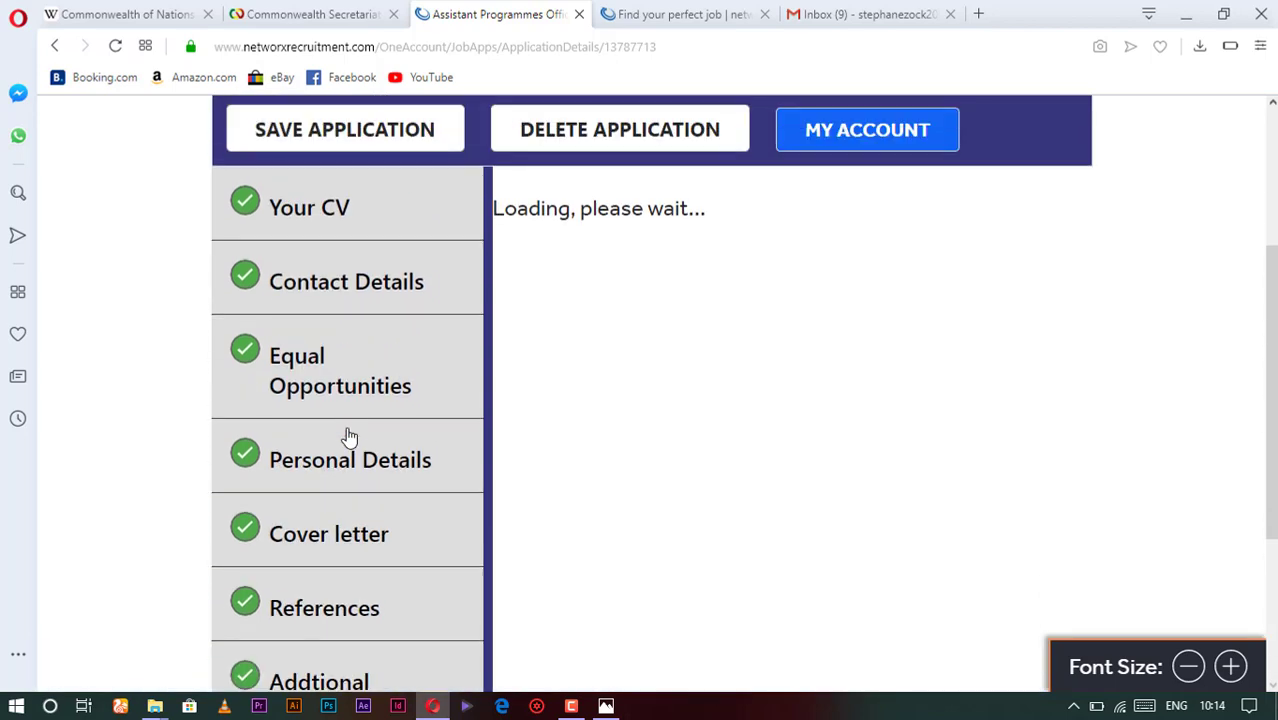
pyautogui.scroll(-2, 350, 440)
pyautogui.scroll(4, 351, 474)
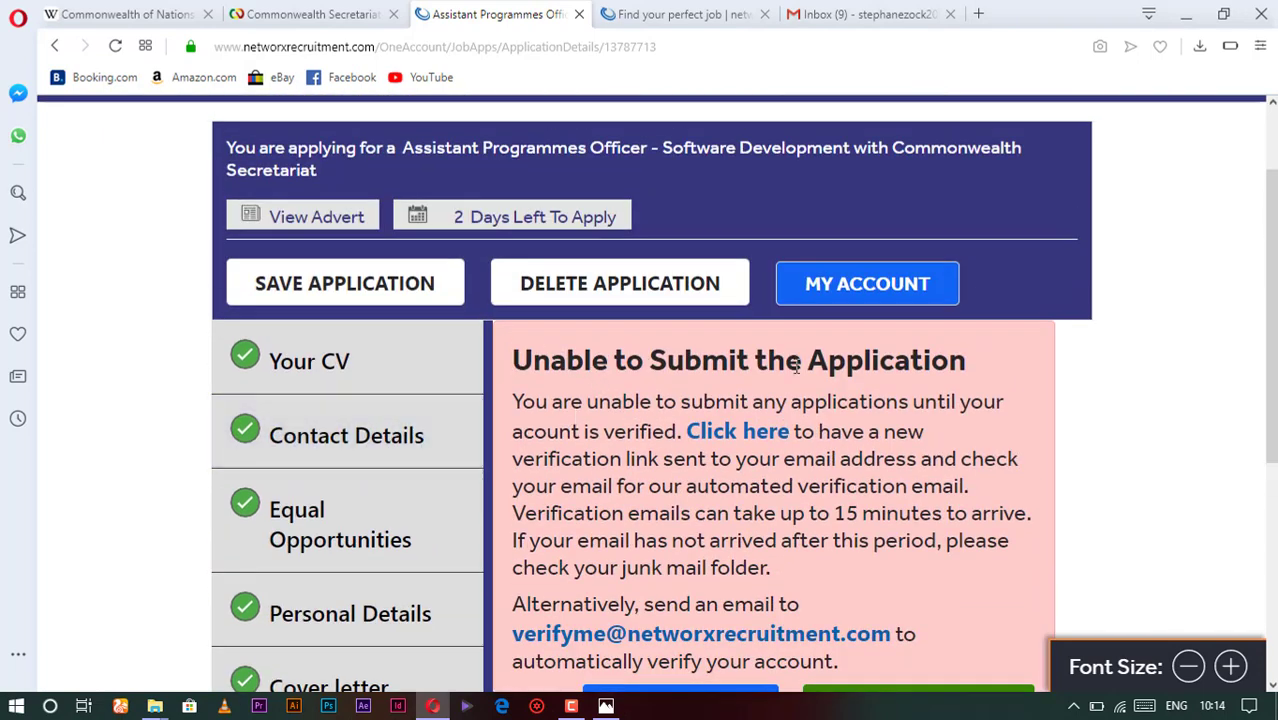
pyautogui.scroll(-3, 855, 438)
pyautogui.scroll(3, 726, 285)
pyautogui.scroll(-2, 790, 400)
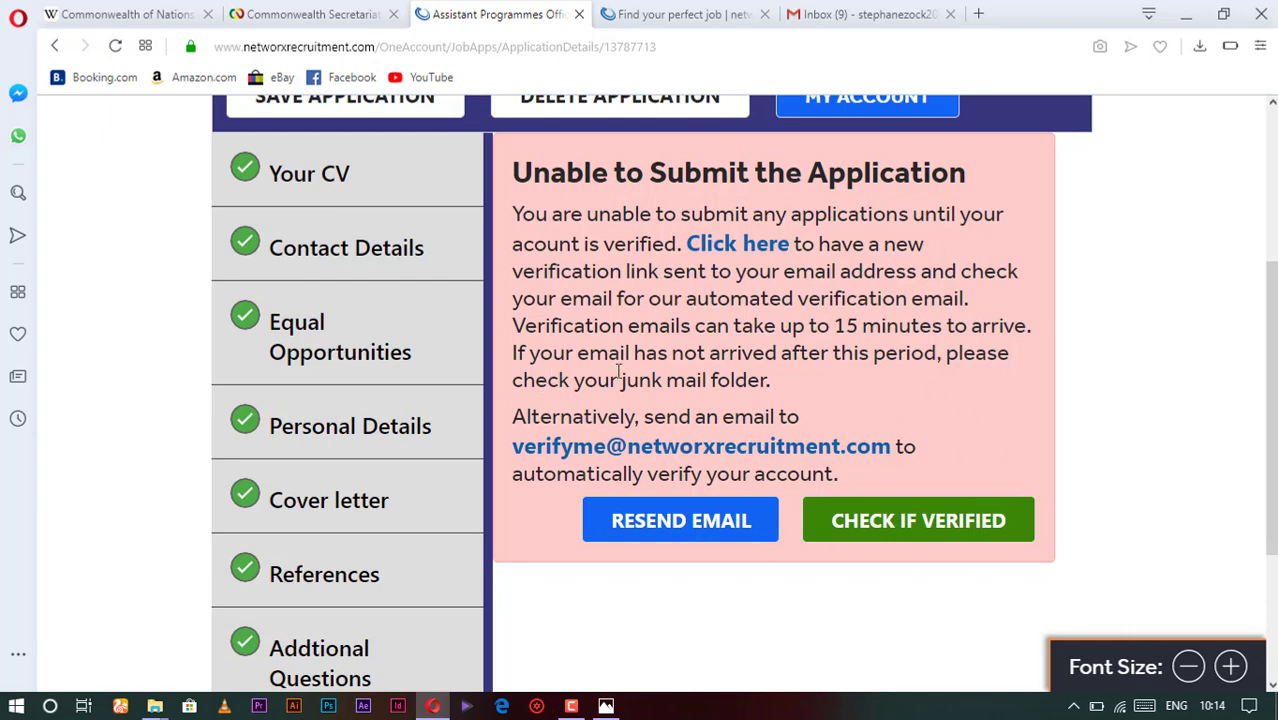
pyautogui.scroll(-3, 620, 372)
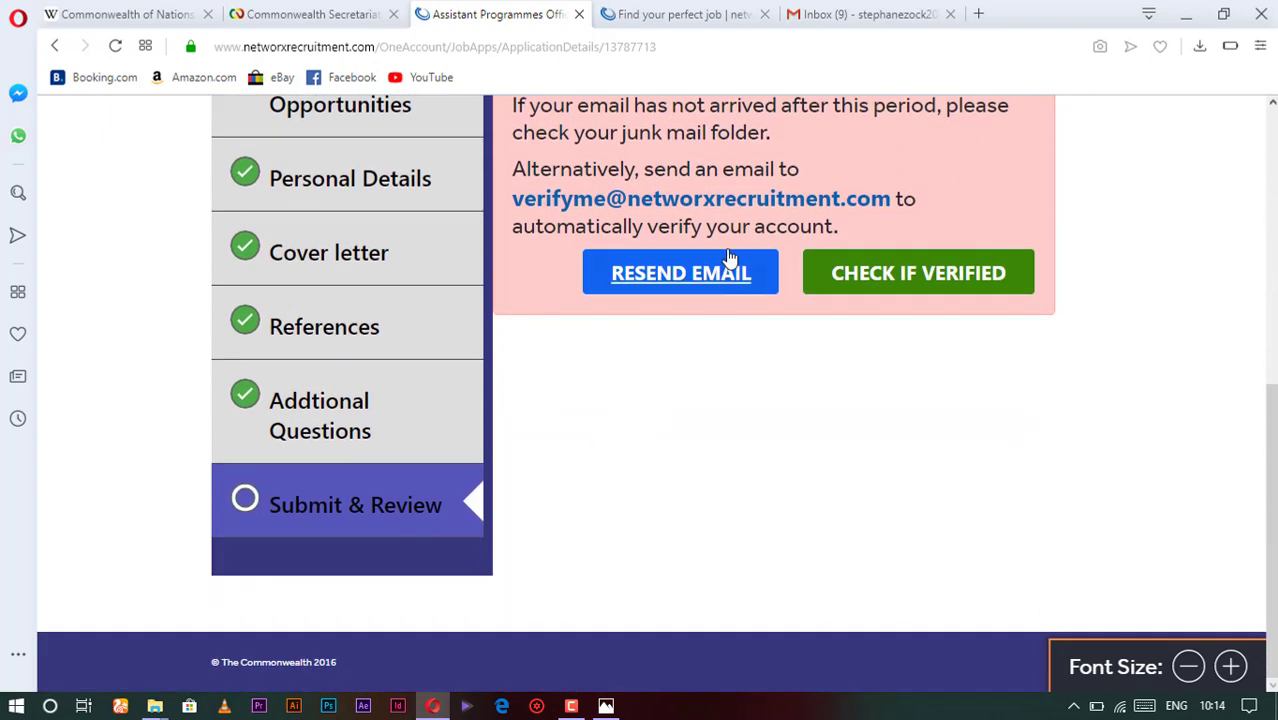
pyautogui.click(692, 279)
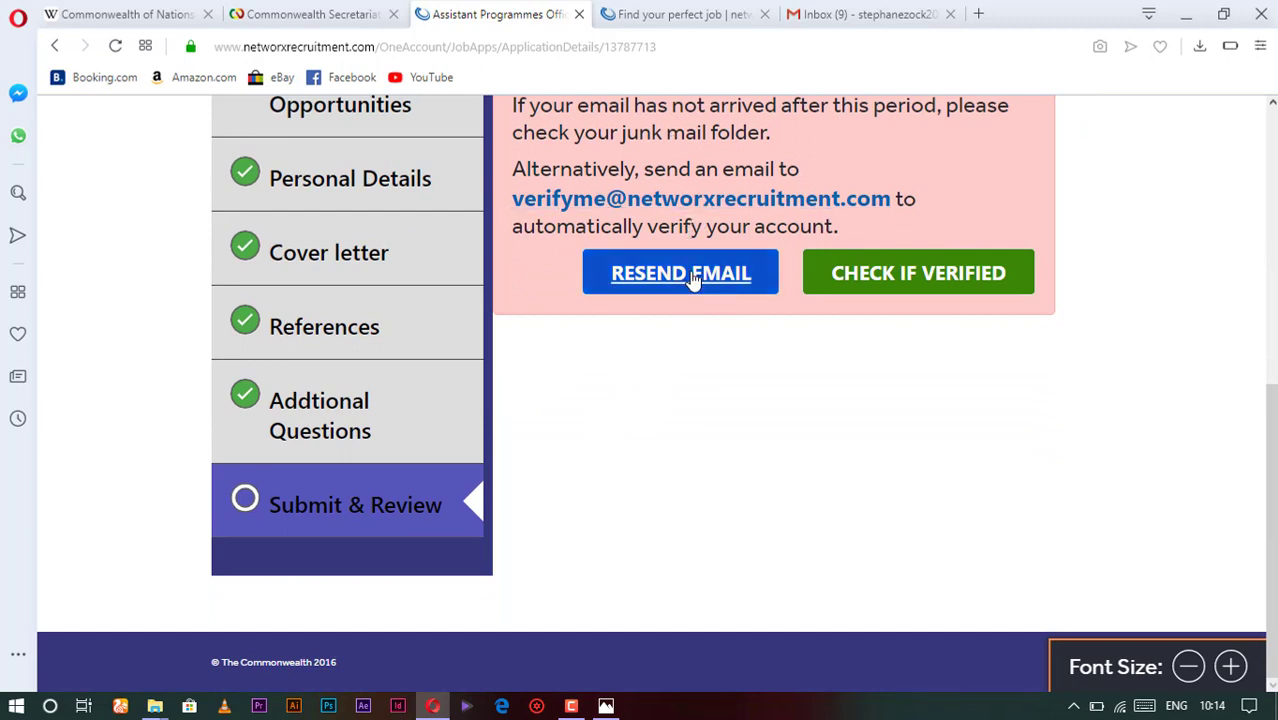
pyautogui.scroll(1, 692, 279)
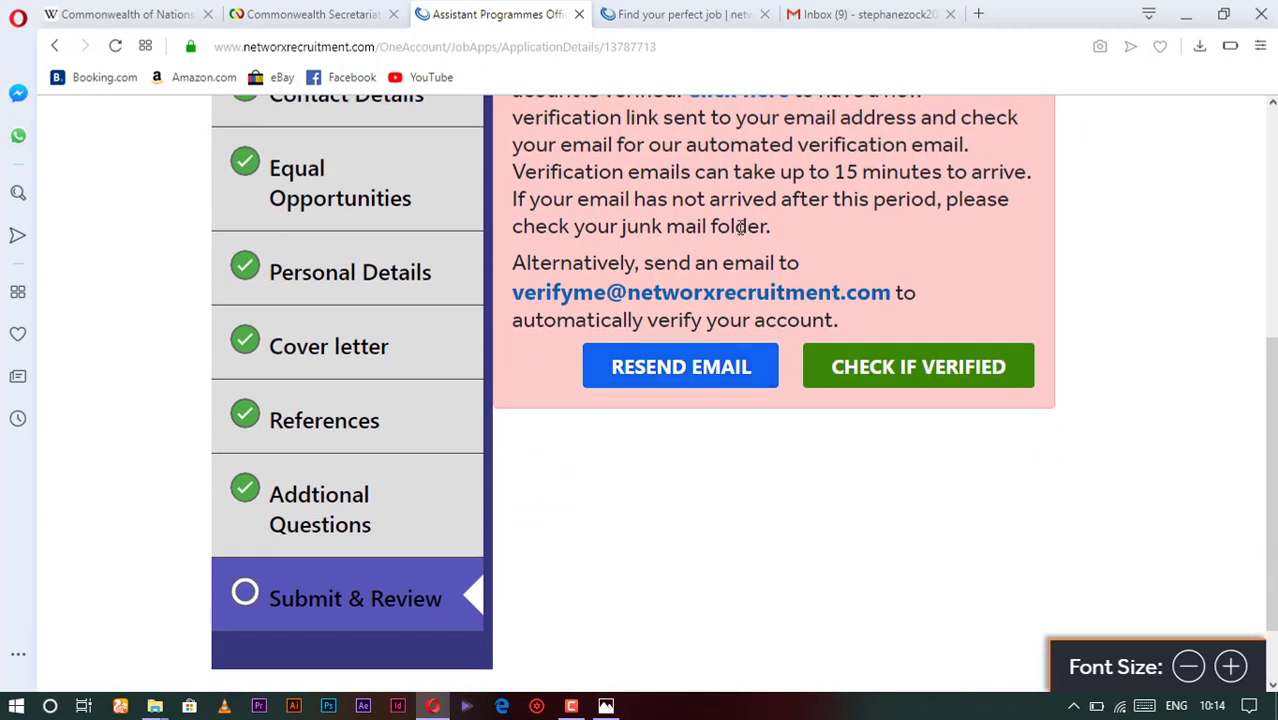